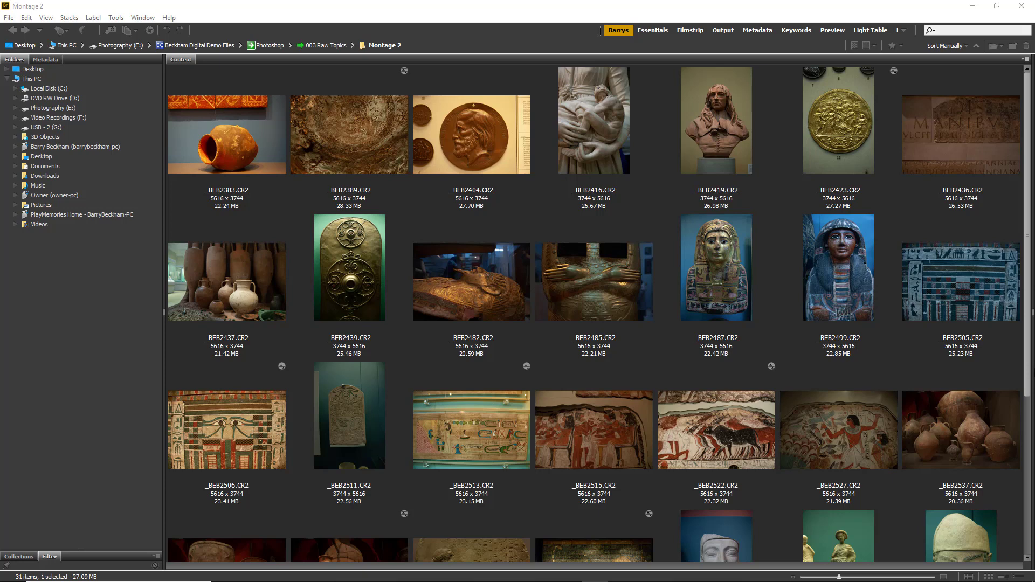
# - Browse the raw photos in the Montage 2 folder, examining the wall carvings, paintings, lion relief and bust as montage material
pyautogui.click(537, 15)
pyautogui.click(342, 139)
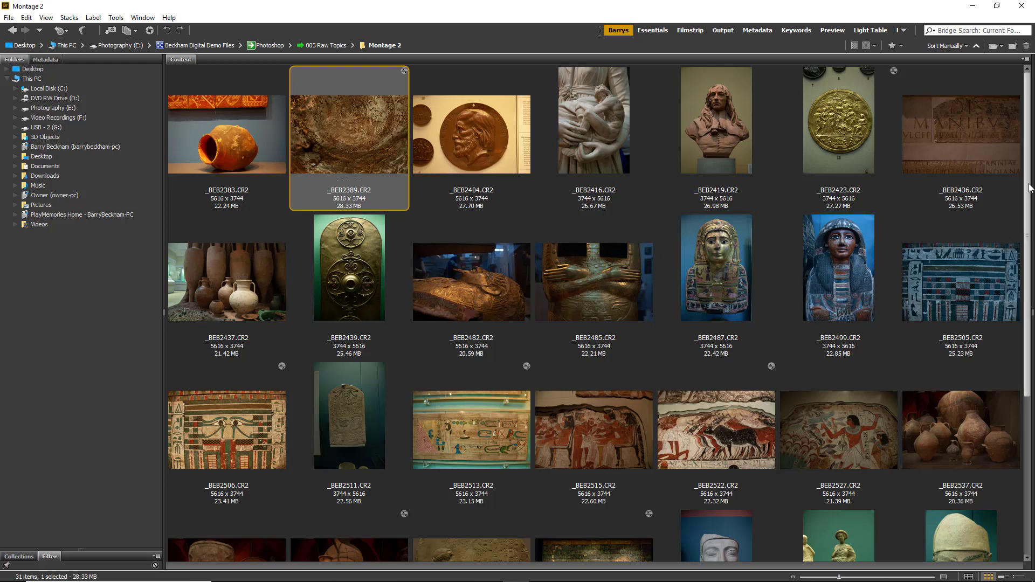
pyautogui.moveTo(1024, 190); pyautogui.dragTo(1014, 361)
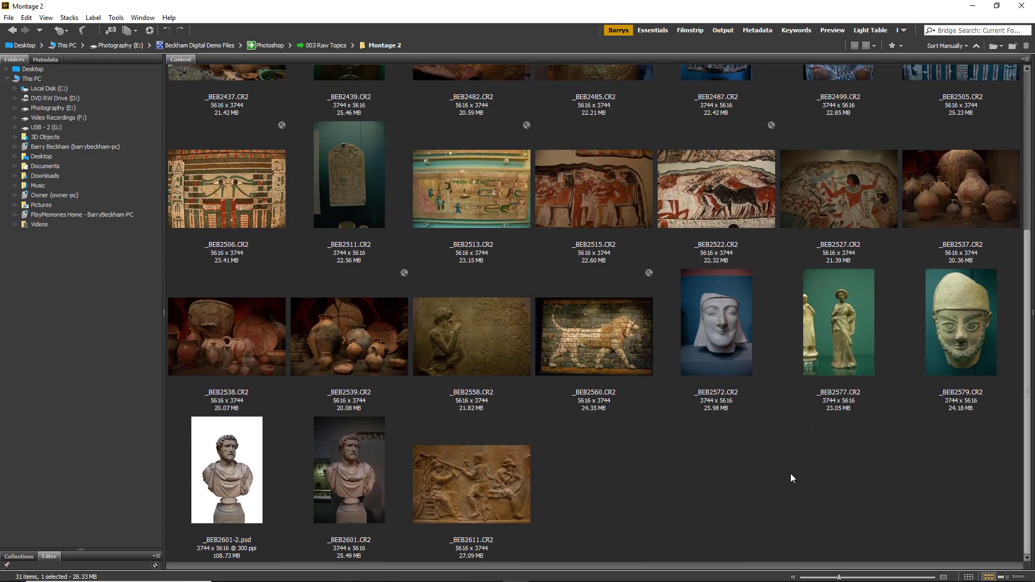
pyautogui.click(608, 349)
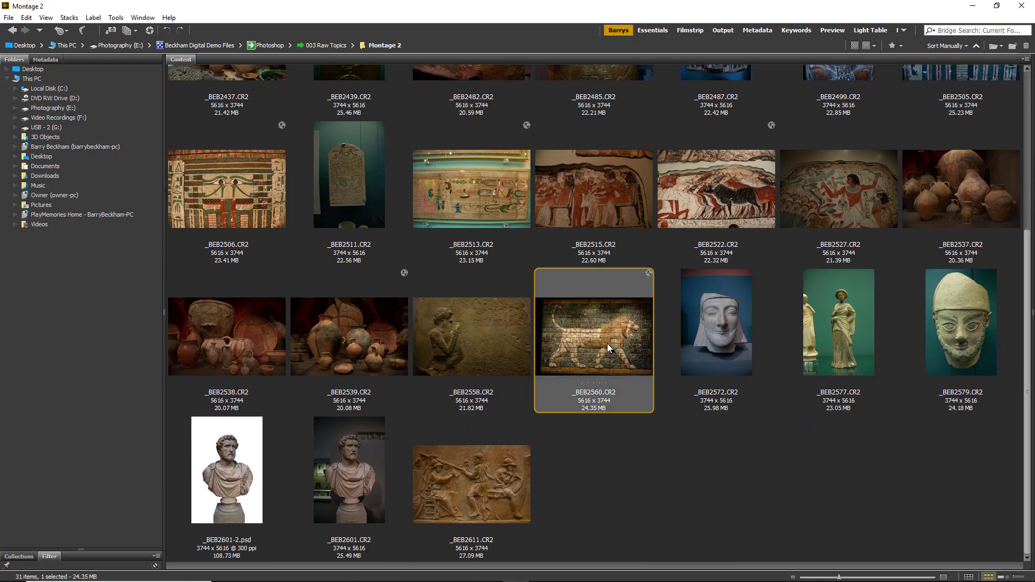
pyautogui.click(853, 201)
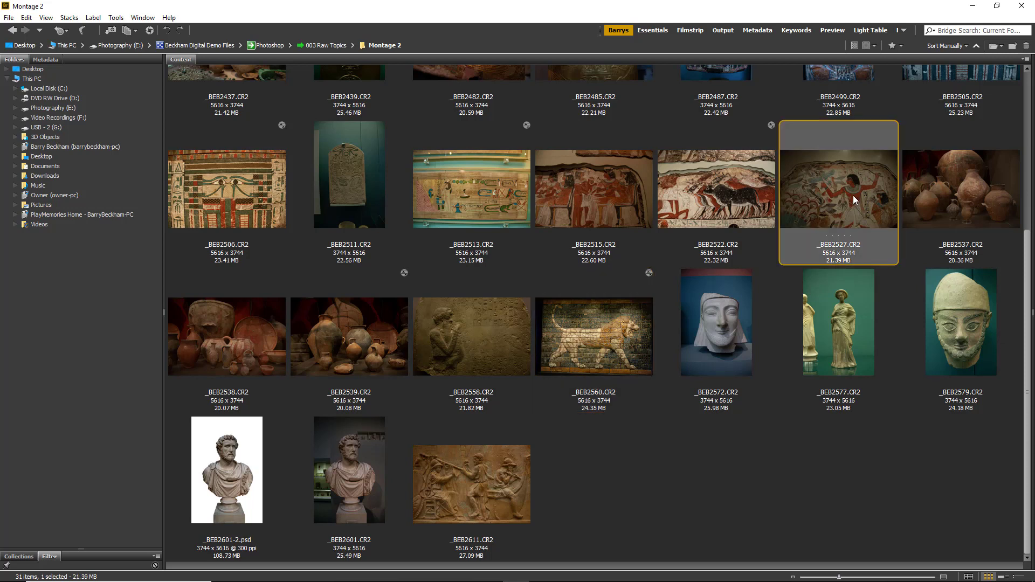
pyautogui.click(496, 203)
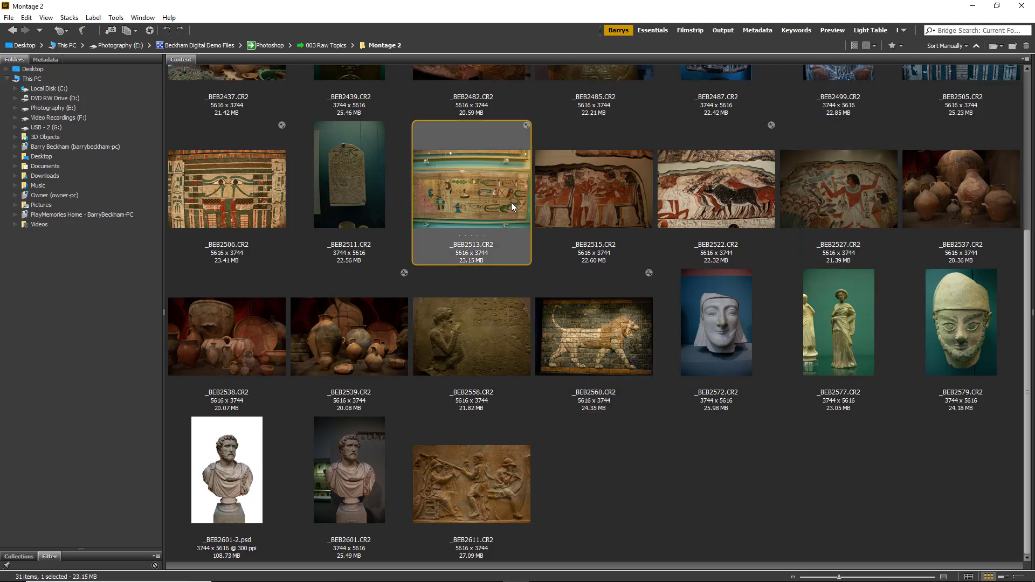
pyautogui.click(248, 210)
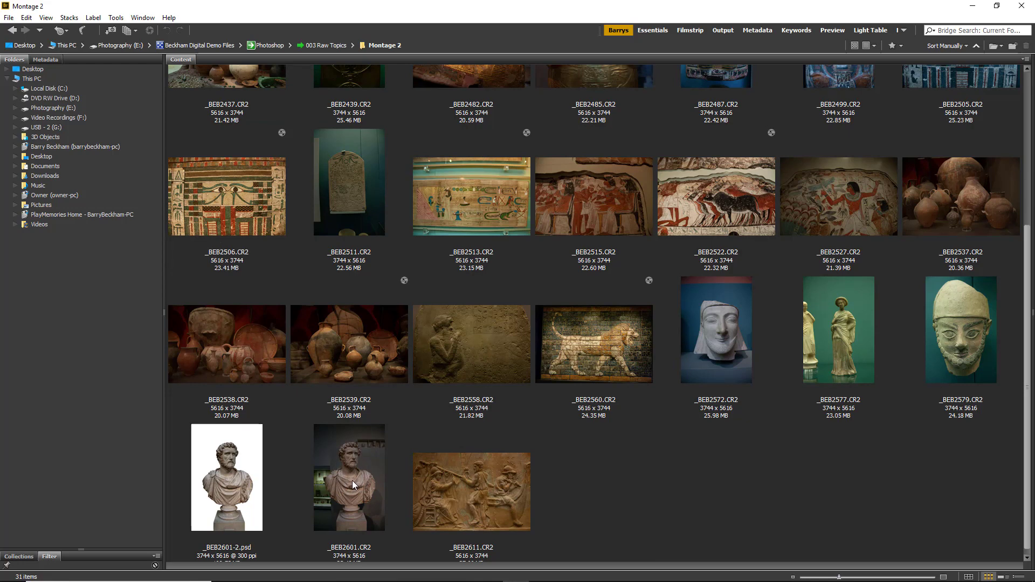
pyautogui.click(472, 485)
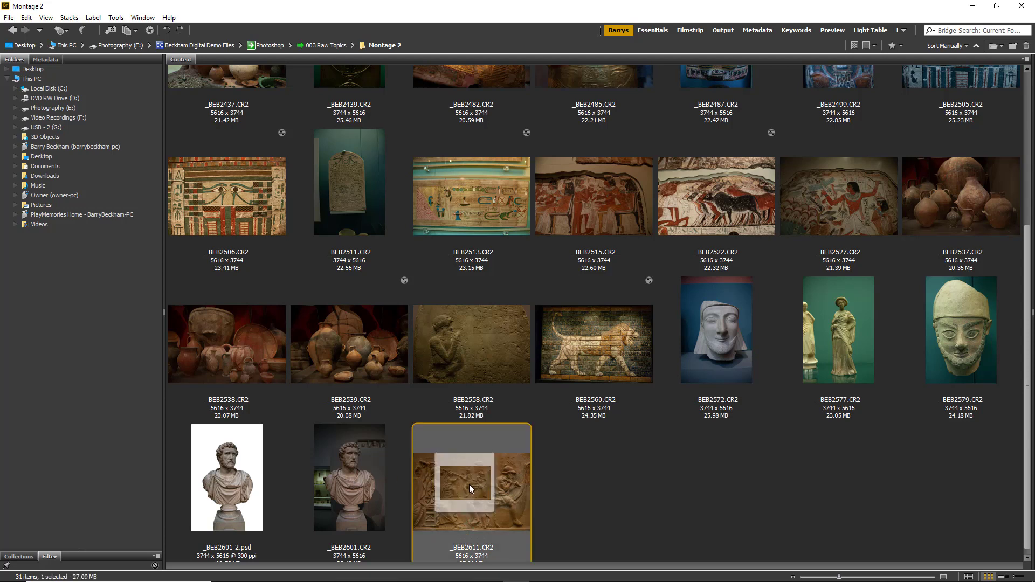
pyautogui.click(470, 344)
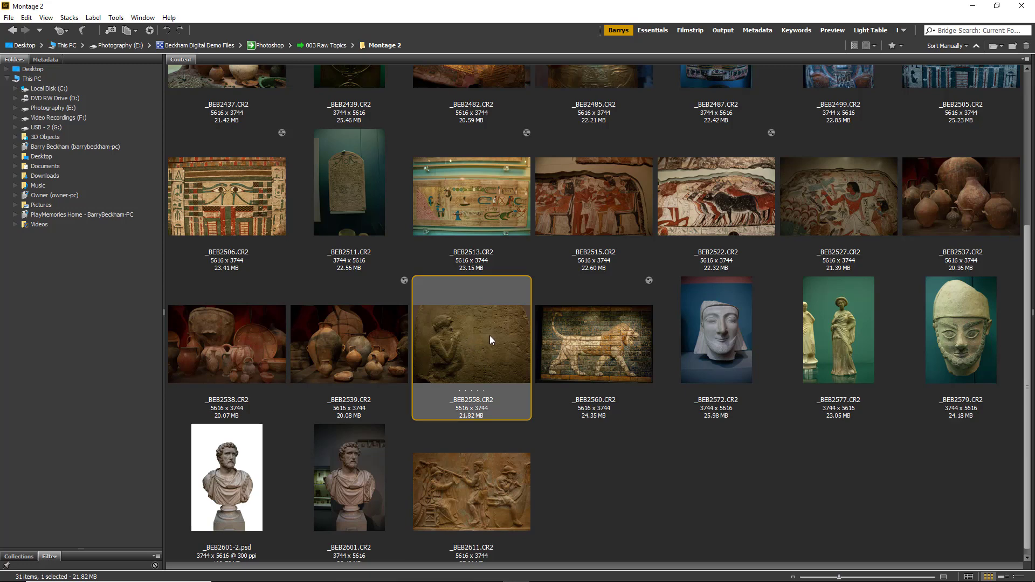
pyautogui.click(861, 200)
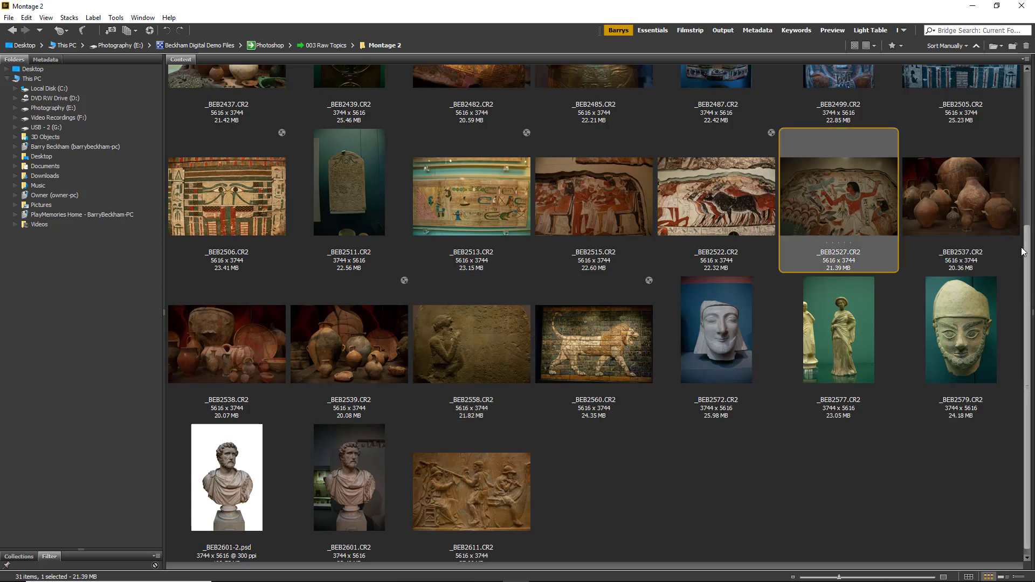
pyautogui.moveTo(1023, 252); pyautogui.dragTo(1029, 97)
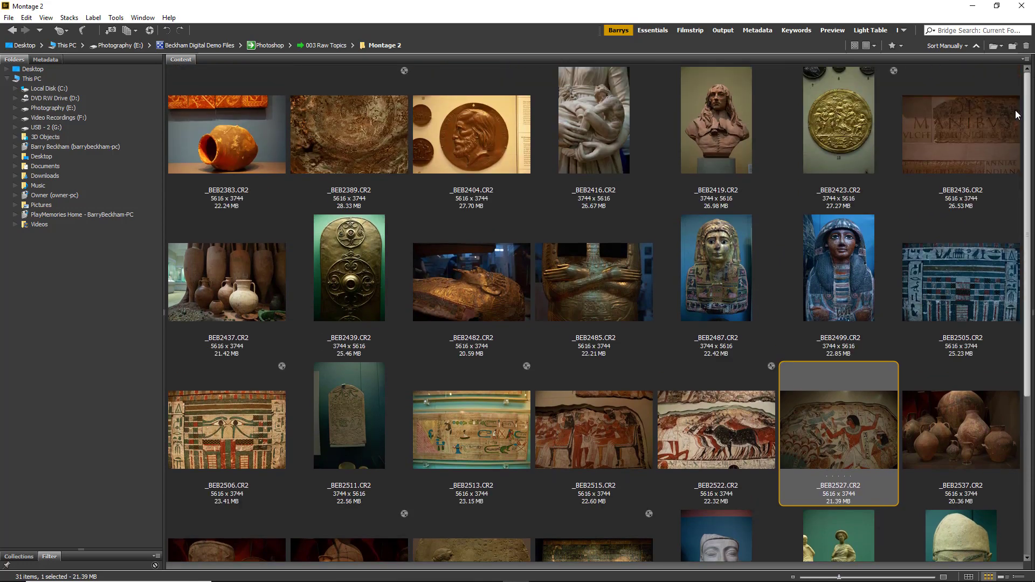
# - Open _BEB2389.CR2 in Camera Raw and set its workflow options to open in Photoshop as Smart Objects
pyautogui.click(342, 135)
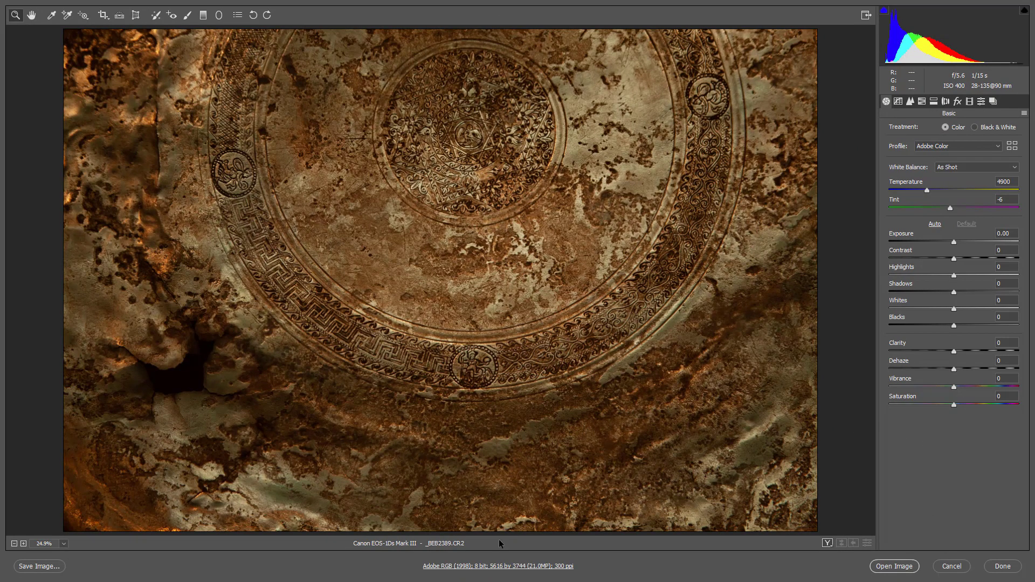
pyautogui.click(489, 567)
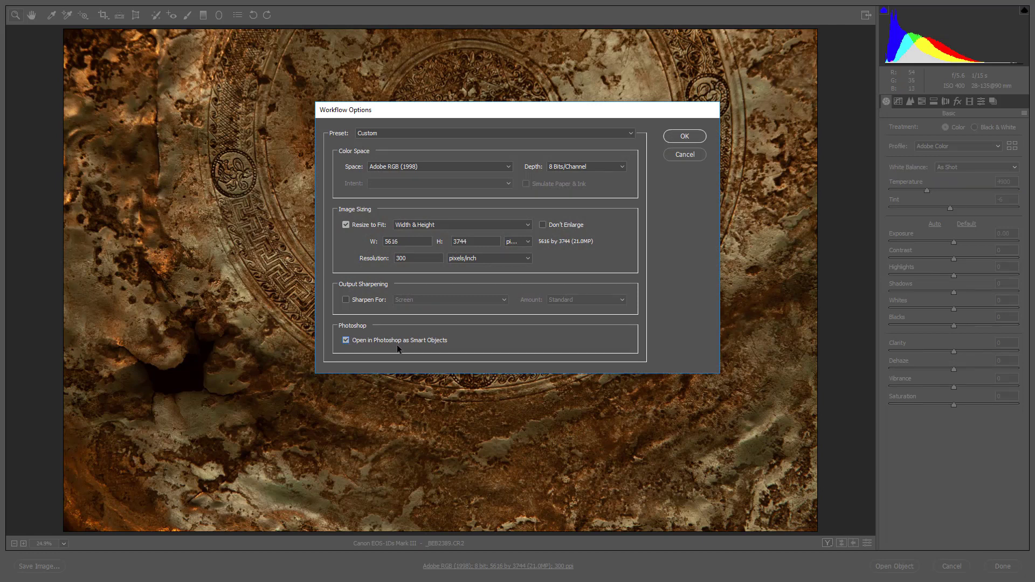
pyautogui.click(698, 136)
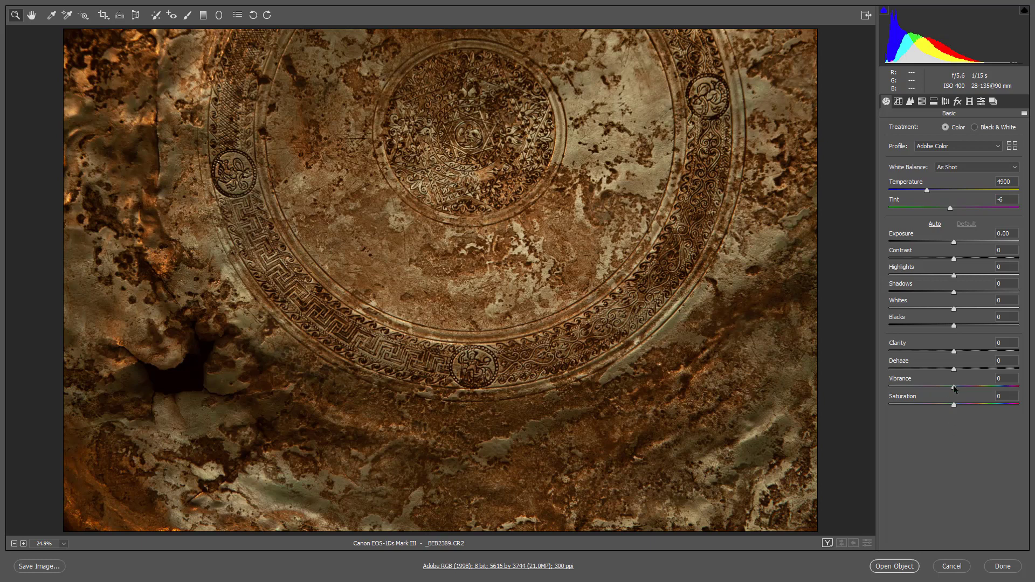
# - Set the engraved plate photo's exposure to +0.40 and increase its whites and clarity
pyautogui.moveTo(955, 243); pyautogui.dragTo(960, 242)
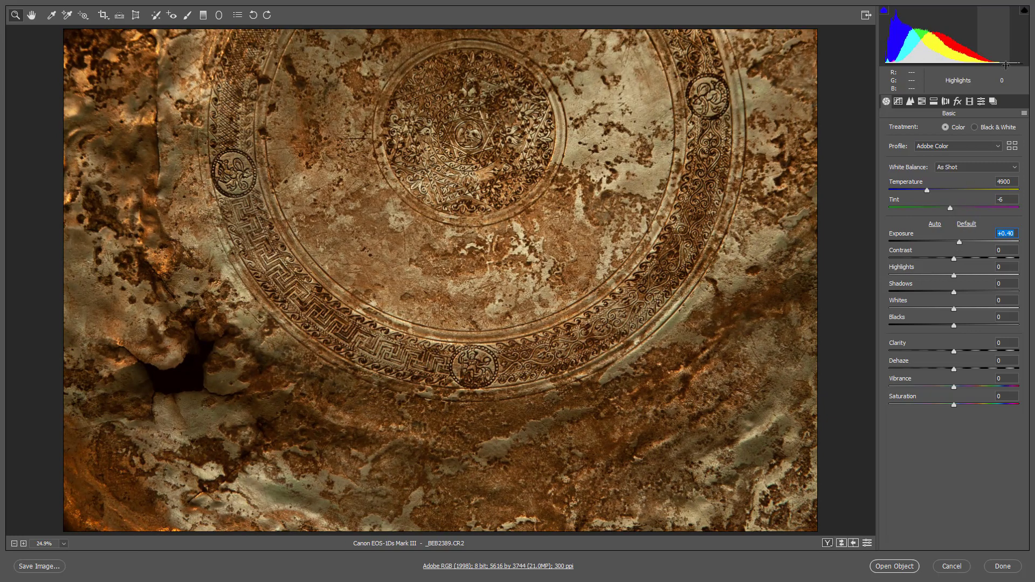
pyautogui.moveTo(955, 309); pyautogui.dragTo(965, 351)
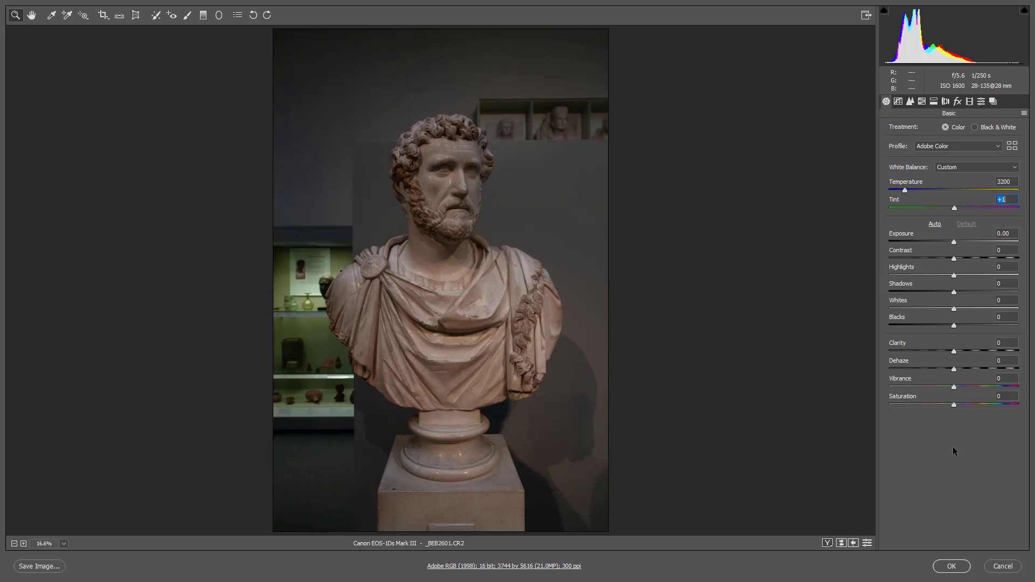
# - Set the bust's exposure to +0.60, contrast to -1, whites to +17 and blacks to -12, raise its clarity and warm its color temperature
pyautogui.click(955, 257)
pyautogui.moveTo(956, 244); pyautogui.dragTo(962, 241)
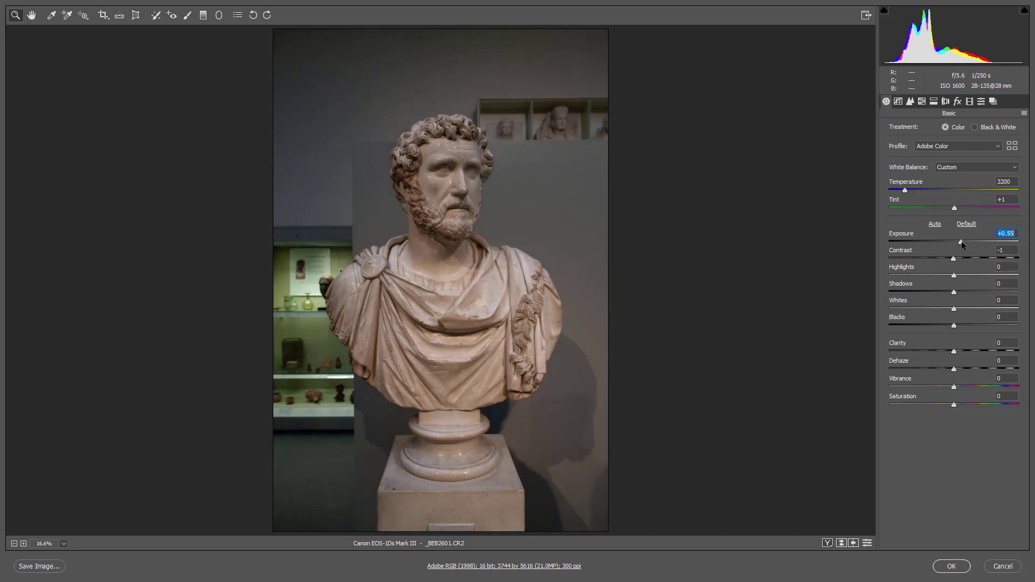
pyautogui.click(965, 308)
pyautogui.click(947, 325)
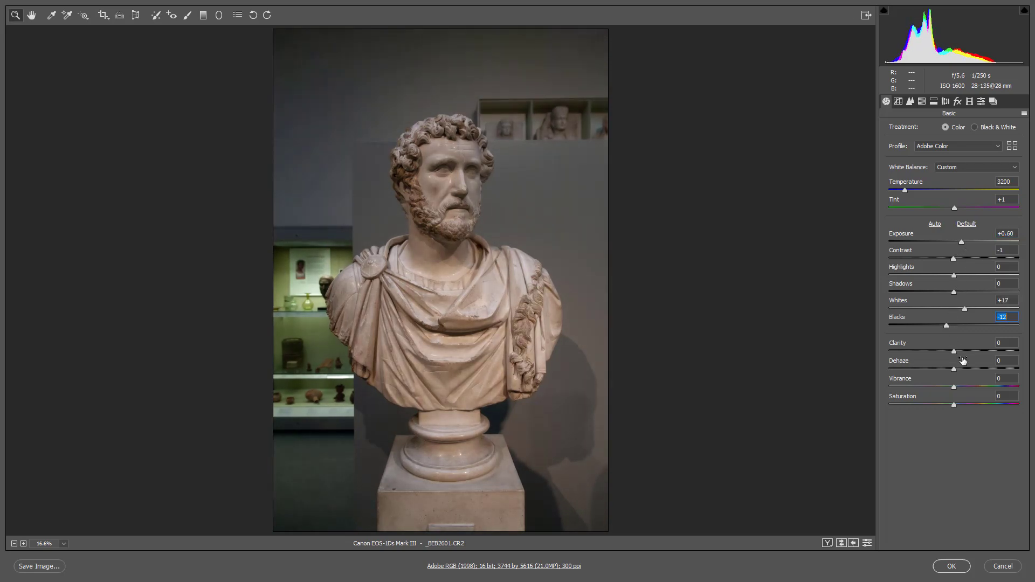
pyautogui.click(966, 351)
pyautogui.moveTo(955, 209); pyautogui.dragTo(910, 190)
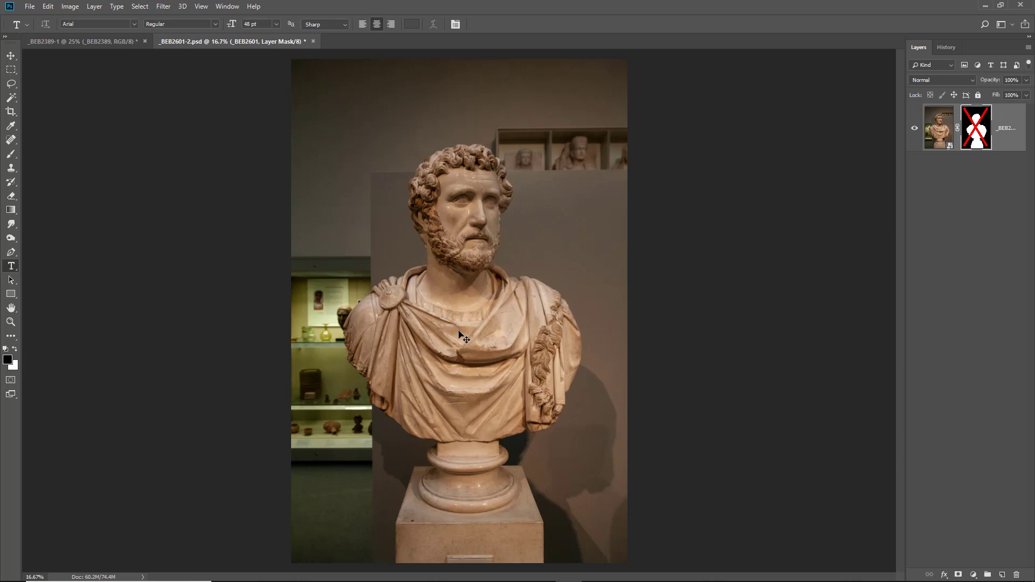
# - Compare the bust's hair edge close up with its layer mask enabled and disabled
pyautogui.keyDown('shift'); pyautogui.click(976, 129); pyautogui.keyUp('shift')
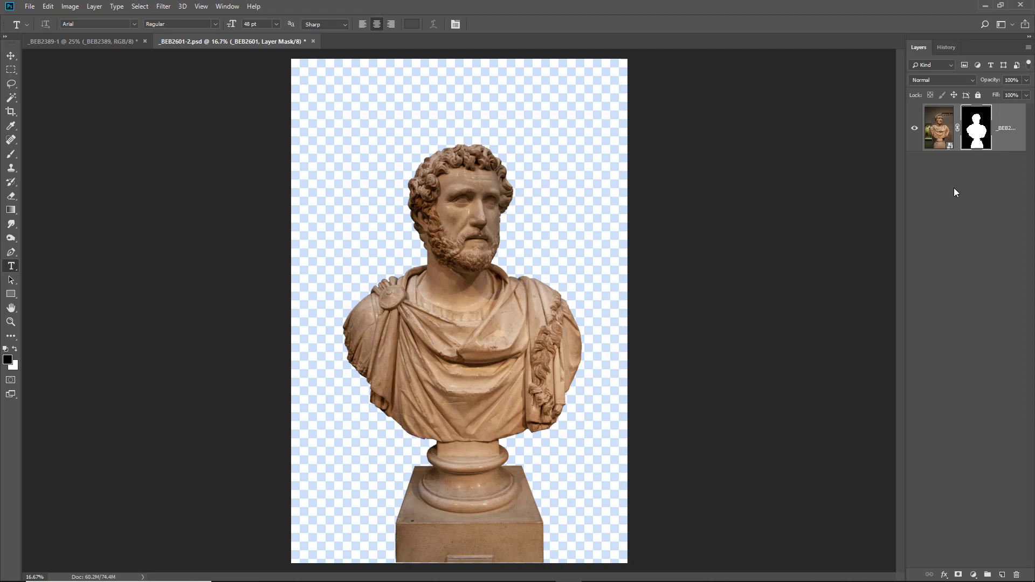
pyautogui.click(467, 142)
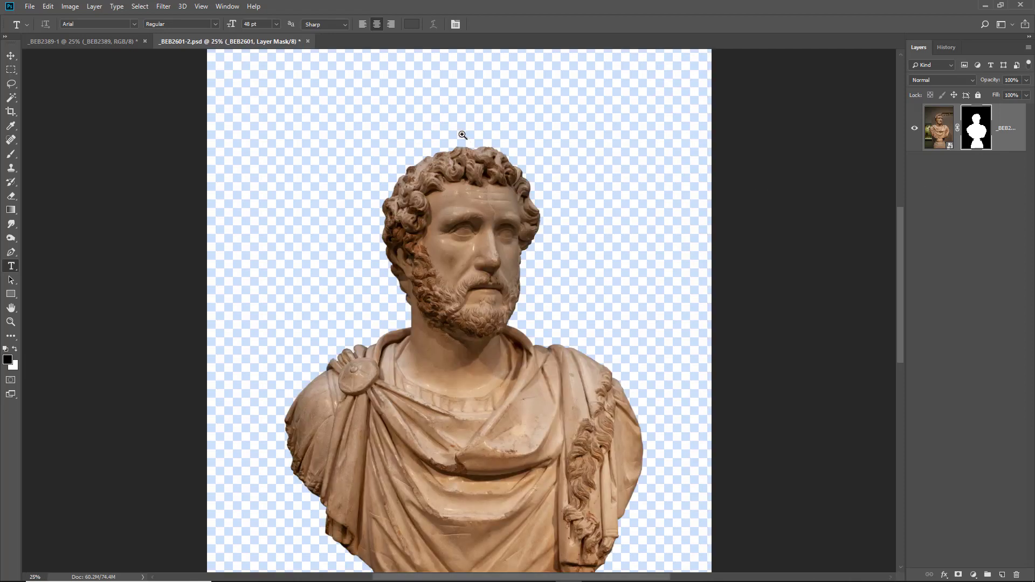
pyautogui.moveTo(463, 135); pyautogui.dragTo(556, 221)
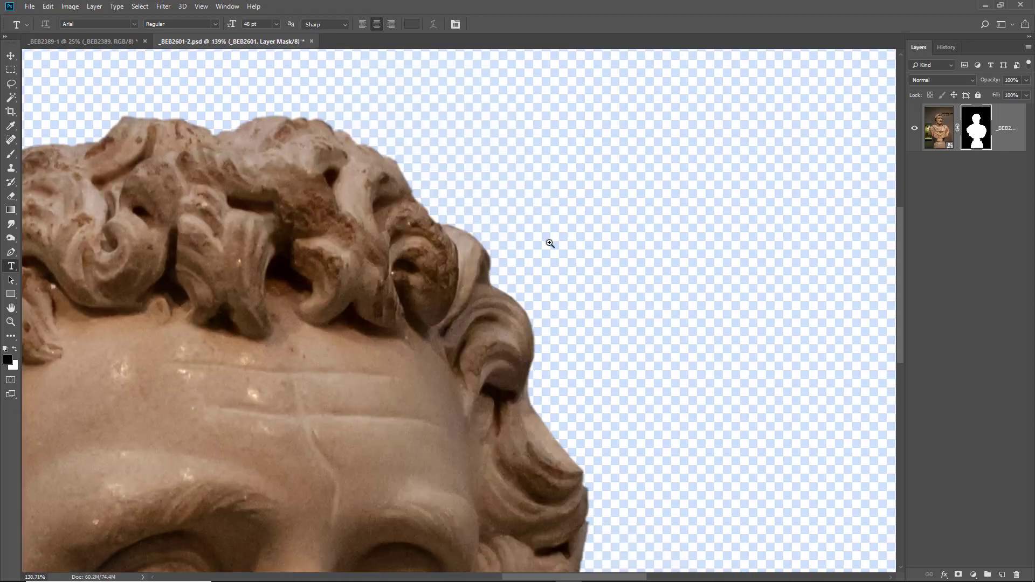
pyautogui.keyDown('shift'); pyautogui.click(980, 143); pyautogui.keyUp('shift')
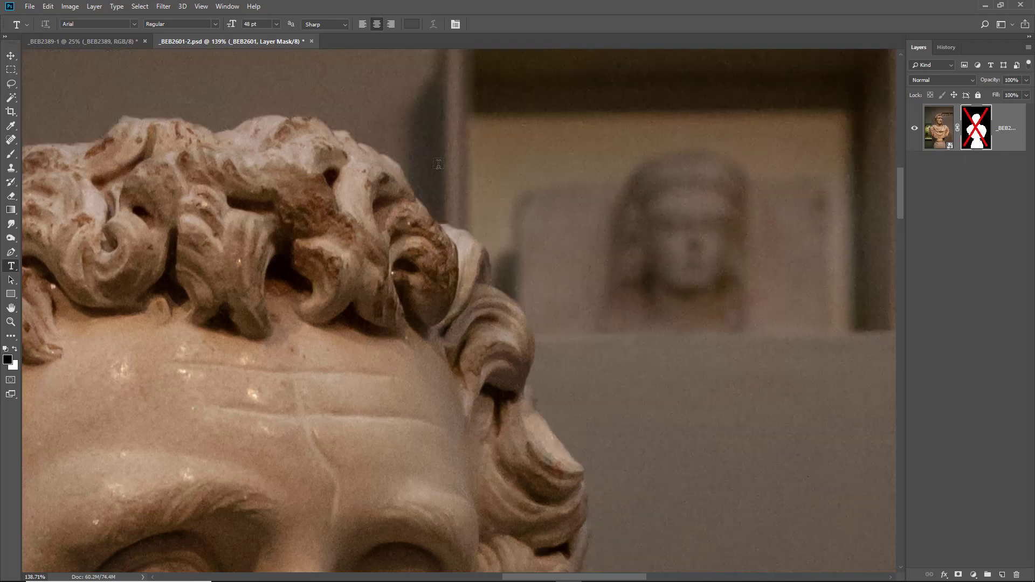
# - Enlarge the Brush to 15 px and re-enable the bust's layer mask
pyautogui.click(11, 155)
pyautogui.press(']')
pyautogui.press(']')
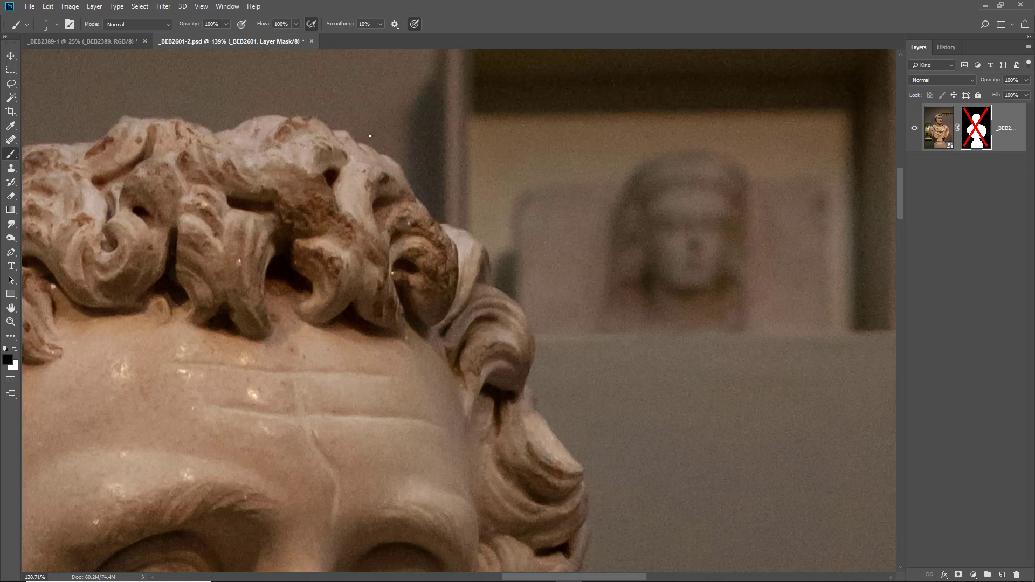
pyautogui.press(']')
pyautogui.press(']')
pyautogui.press(']')
pyautogui.keyDown('shift'); pyautogui.click(976, 130); pyautogui.keyUp('shift')
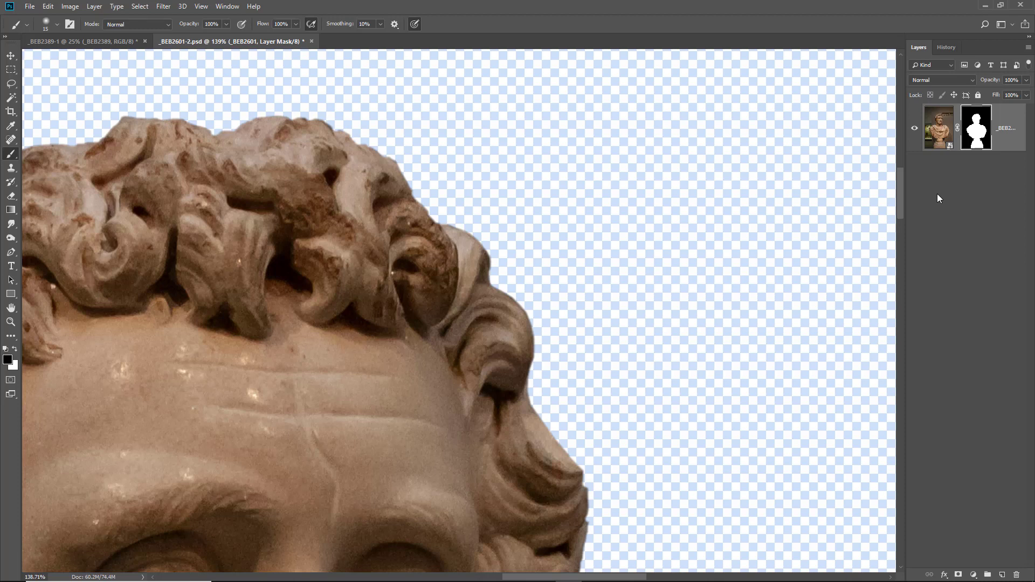
# - Float the bust document in its own window and copy its masked layer into the _BEB2389-1 background document
pyautogui.hotkey('ctrl', '0')
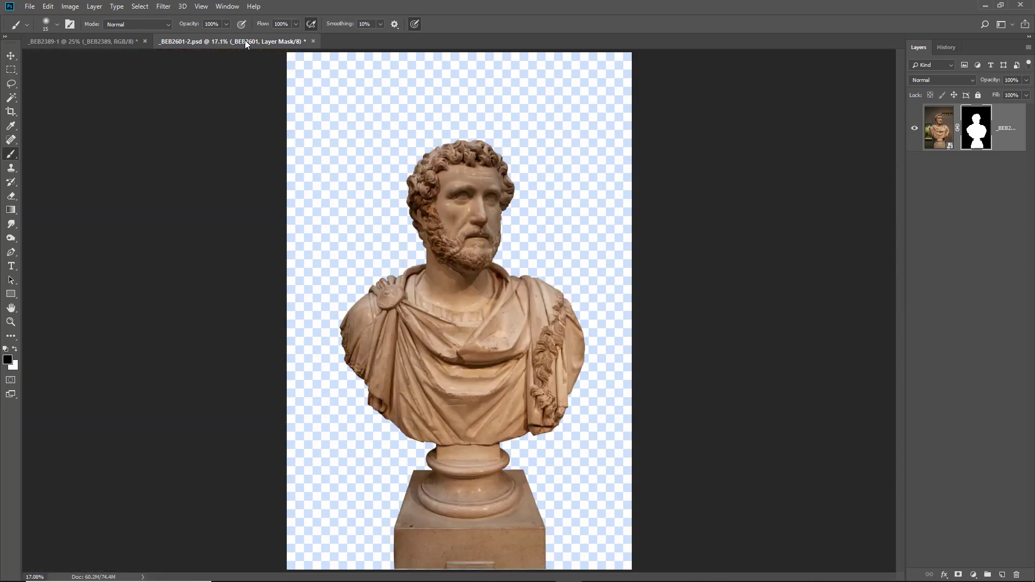
pyautogui.moveTo(246, 41); pyautogui.dragTo(545, 165)
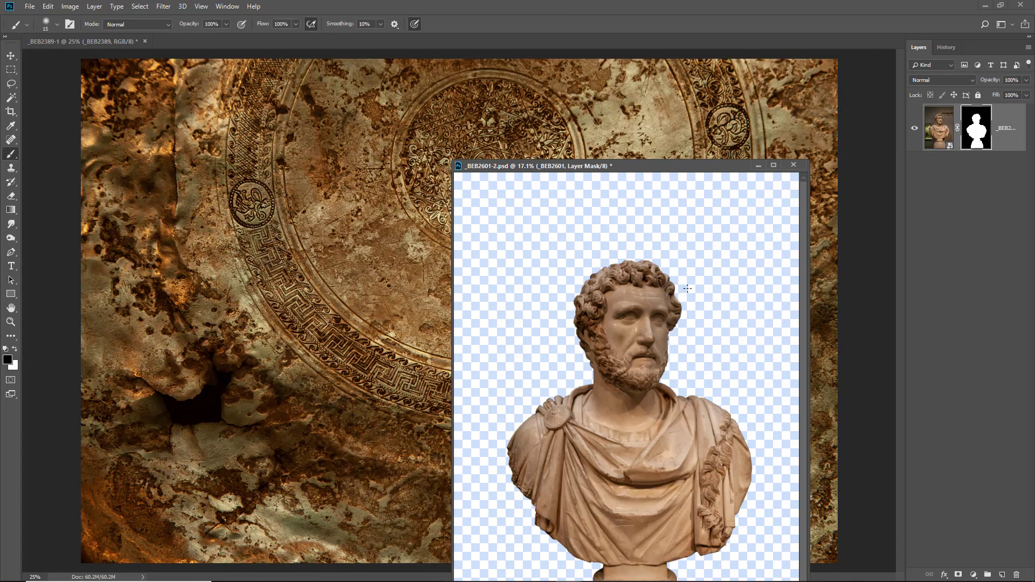
pyautogui.click(11, 56)
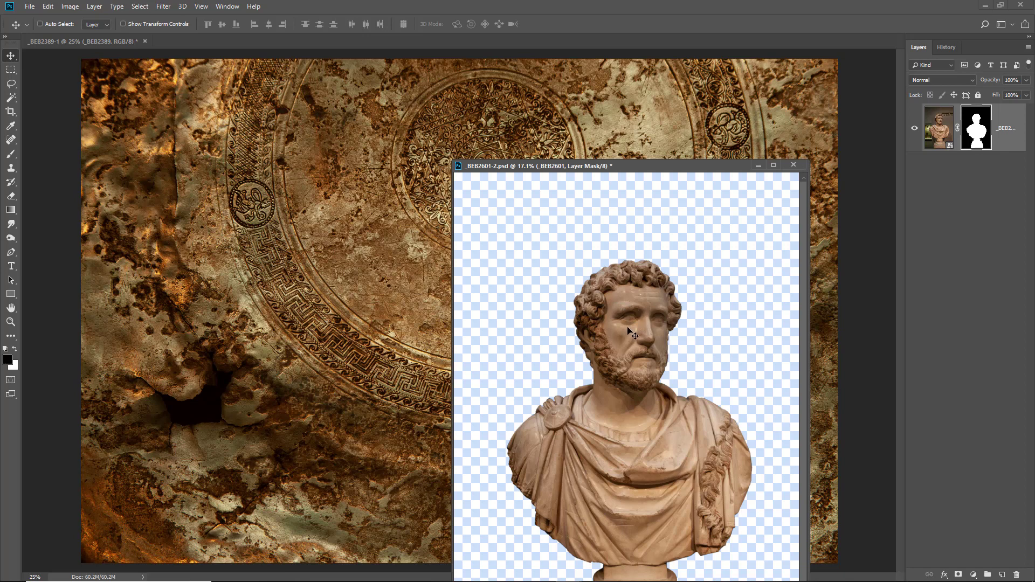
pyautogui.moveTo(630, 332); pyautogui.dragTo(305, 304)
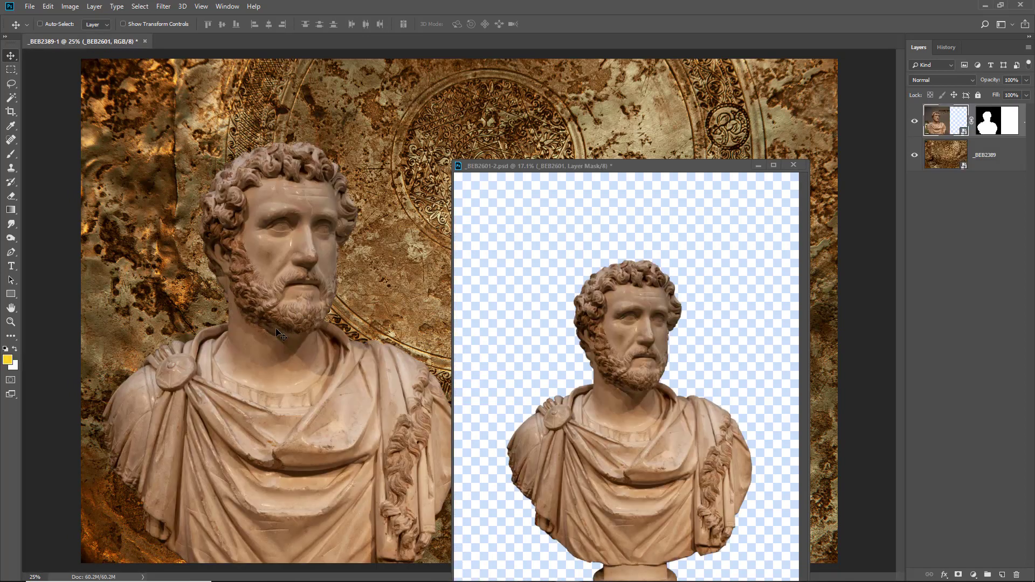
# - Close the _BEB2601-2.psd bust document without saving its changes
pyautogui.click(791, 166)
pyautogui.click(793, 165)
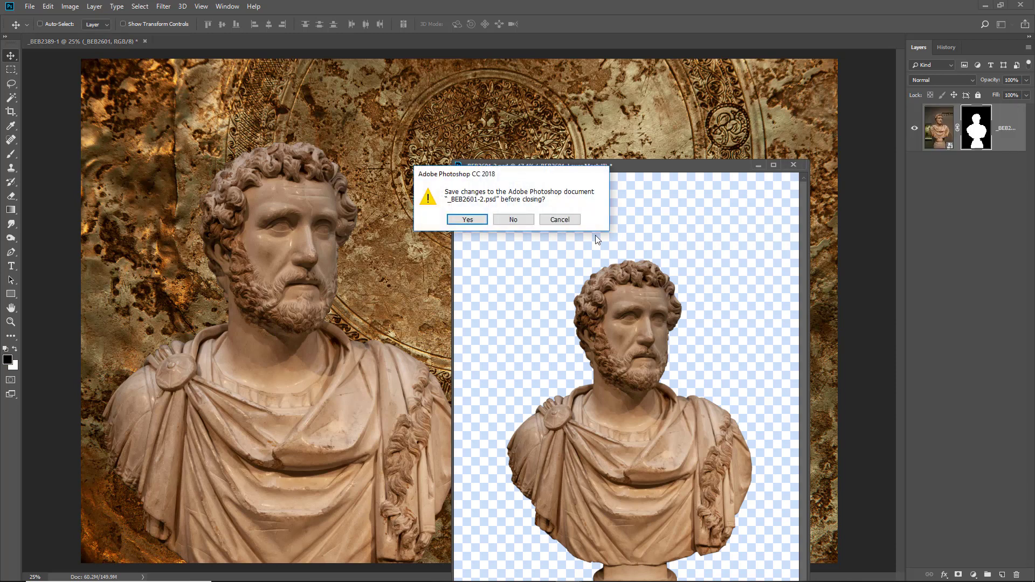
pyautogui.click(513, 220)
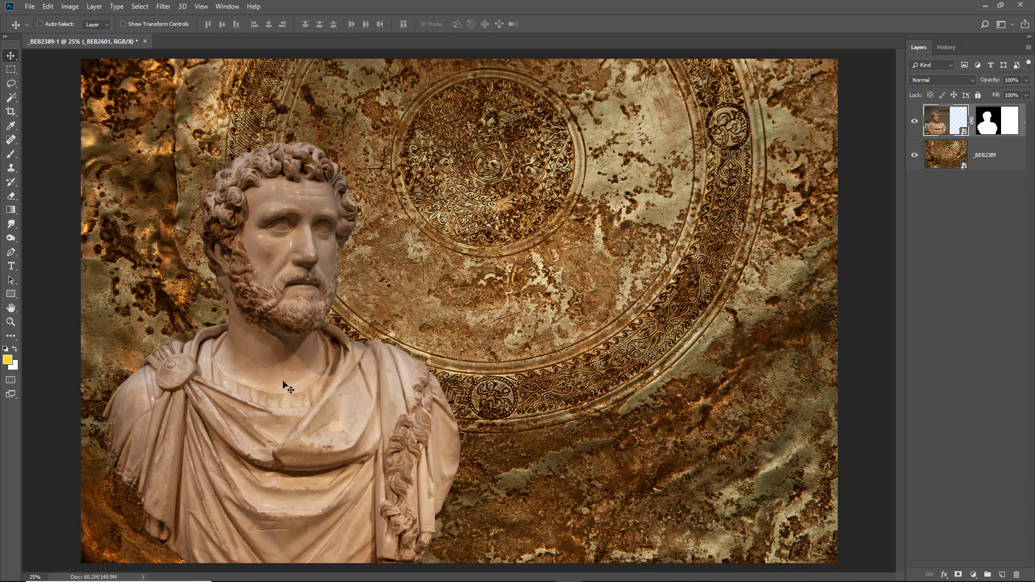
# - Move the bust to the right half of the background, flip it horizontally and nudge it slightly down and right
pyautogui.moveTo(285, 383); pyautogui.dragTo(605, 310)
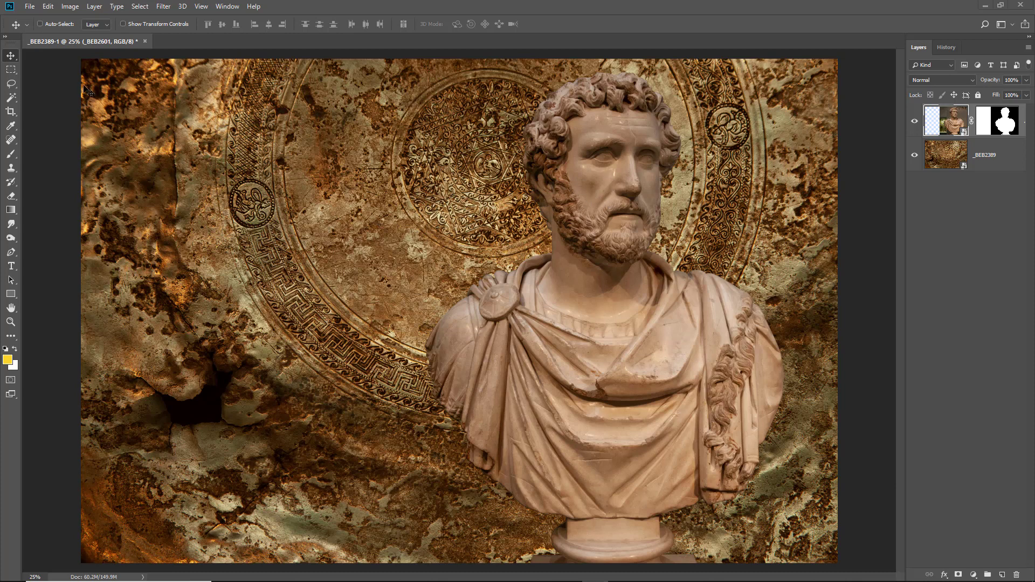
pyautogui.click(43, 7)
pyautogui.moveTo(79, 247)
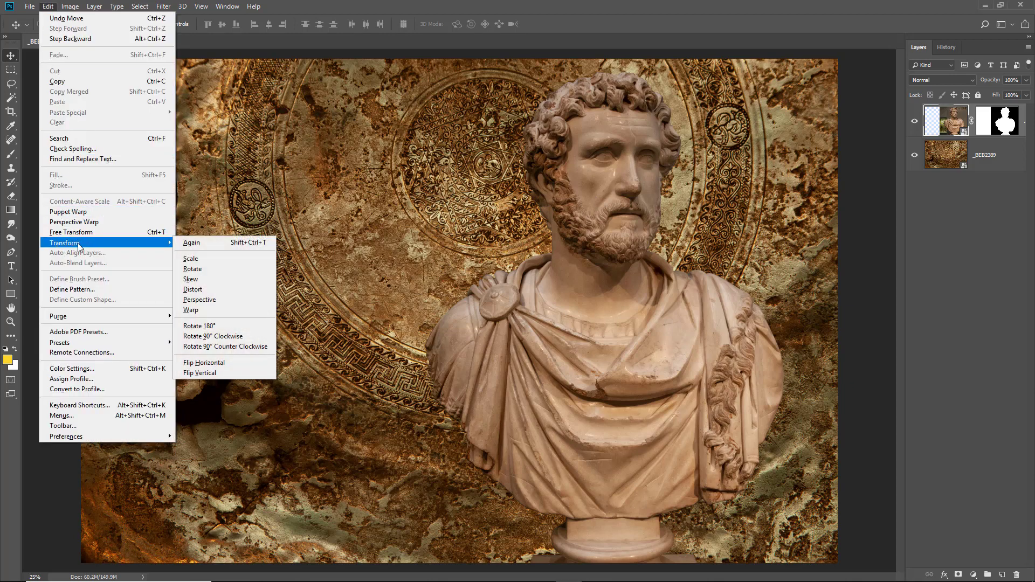
pyautogui.click(226, 364)
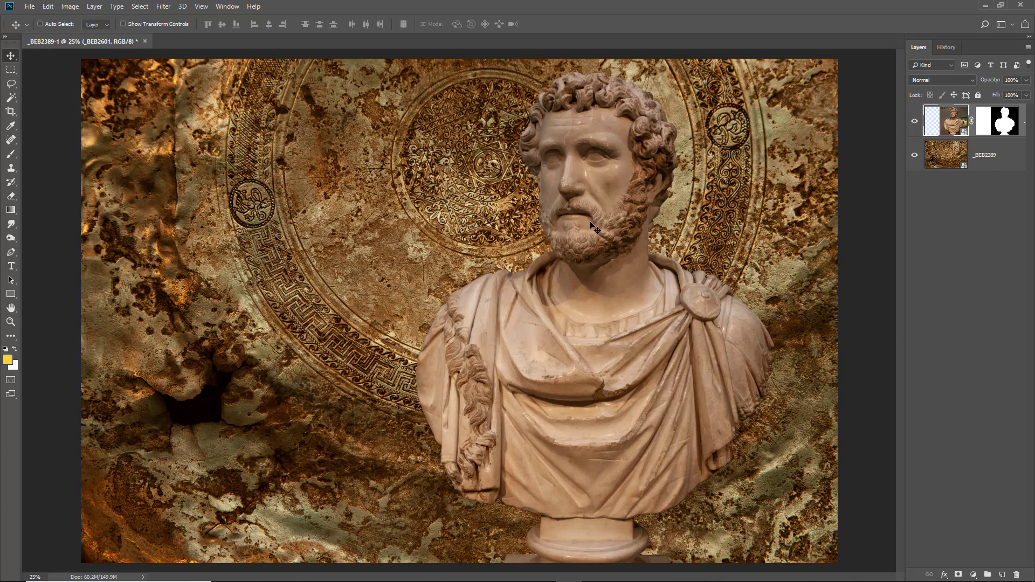
pyautogui.moveTo(591, 226); pyautogui.dragTo(595, 234)
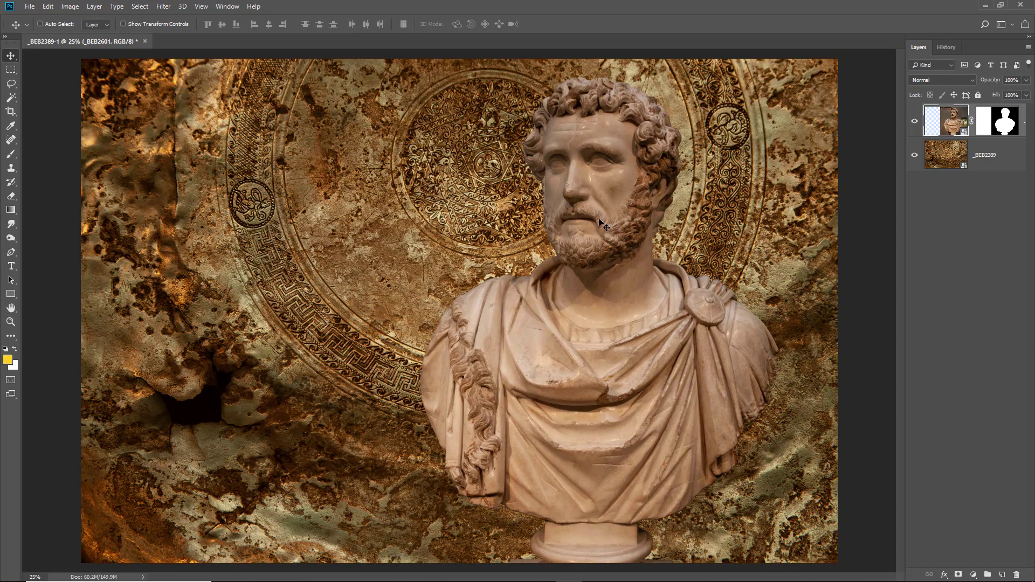
pyautogui.click(10, 111)
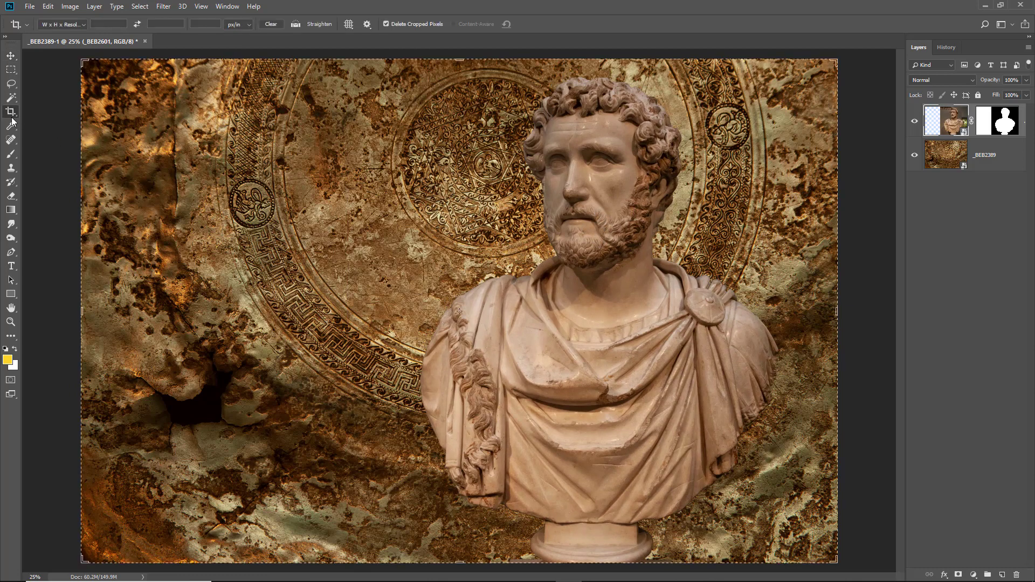
pyautogui.click(327, 207)
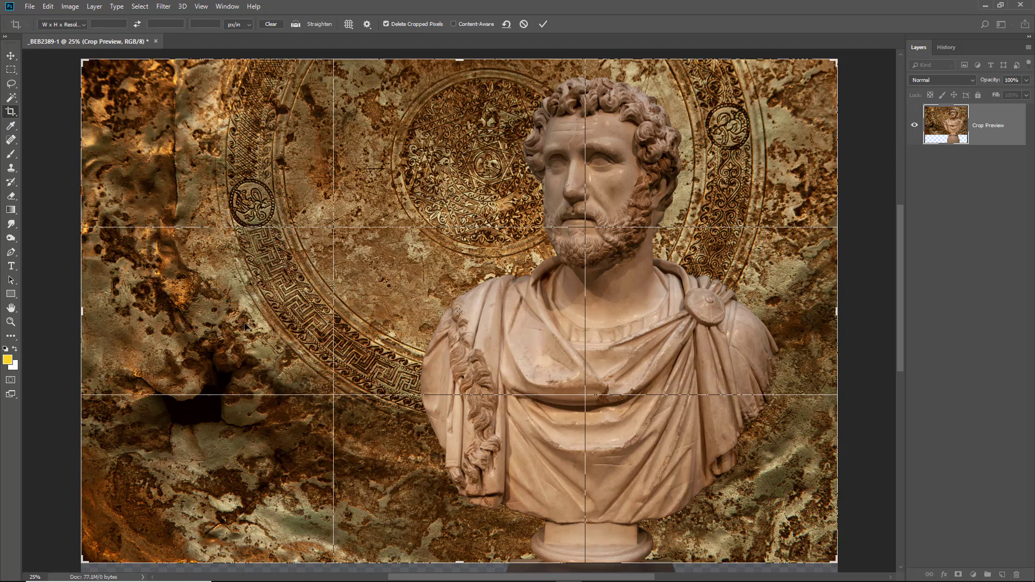
pyautogui.click(524, 24)
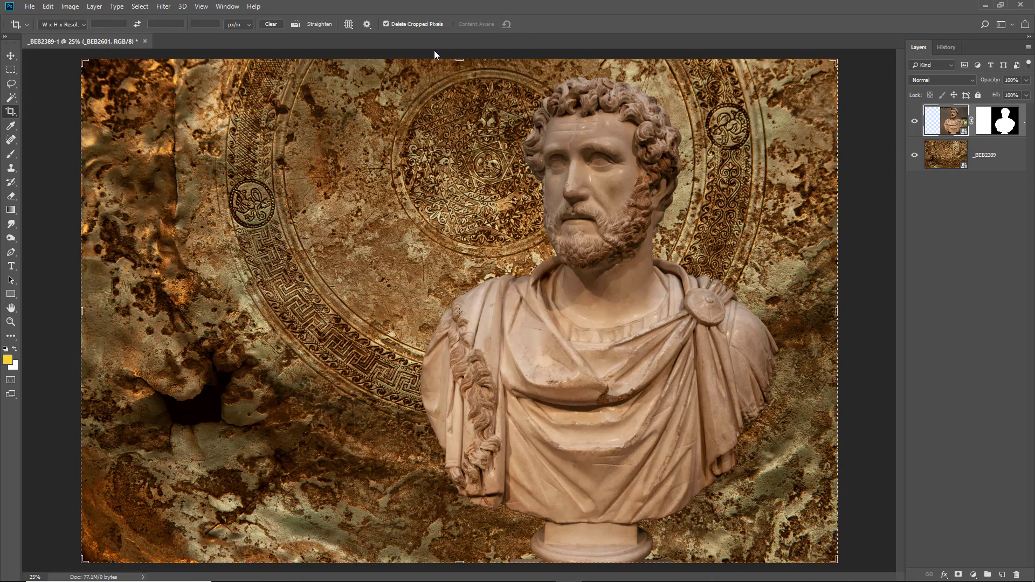
# - Move the bust slightly down over the metal plate background
pyautogui.click(11, 56)
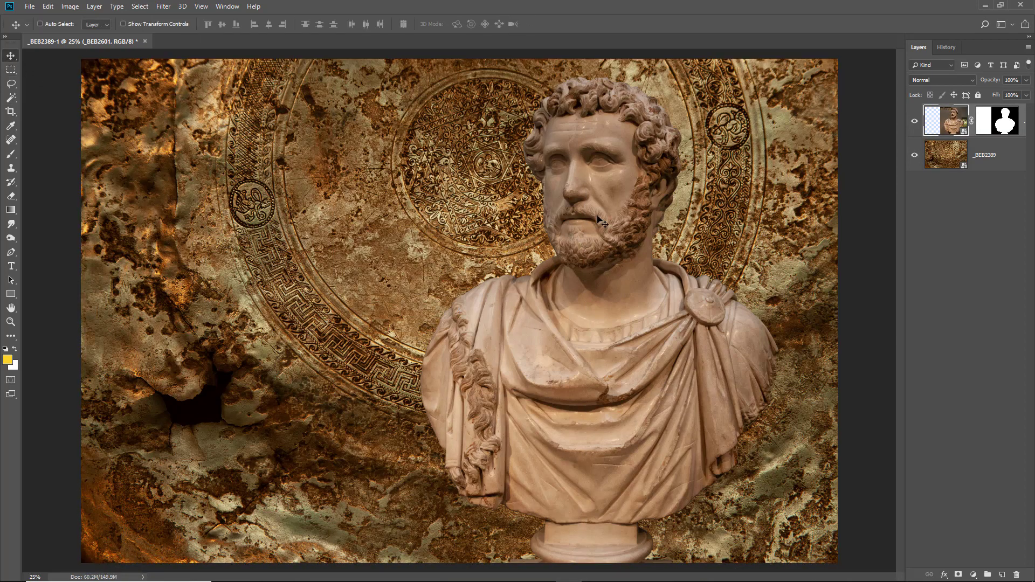
pyautogui.moveTo(597, 220); pyautogui.dragTo(596, 227)
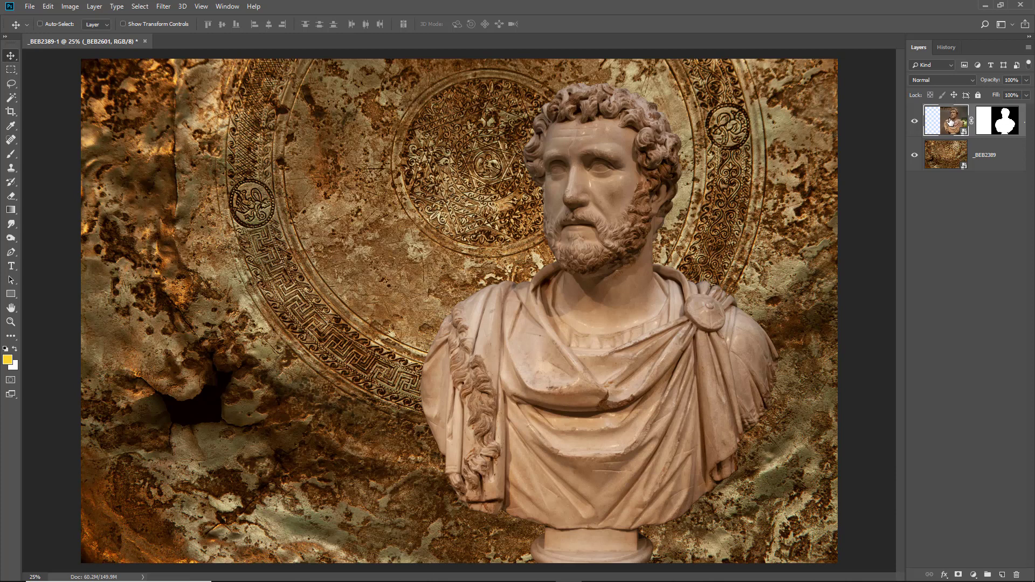
# - Try the Hard Light blending mode on the bust layer and return it to Normal
pyautogui.click(974, 81)
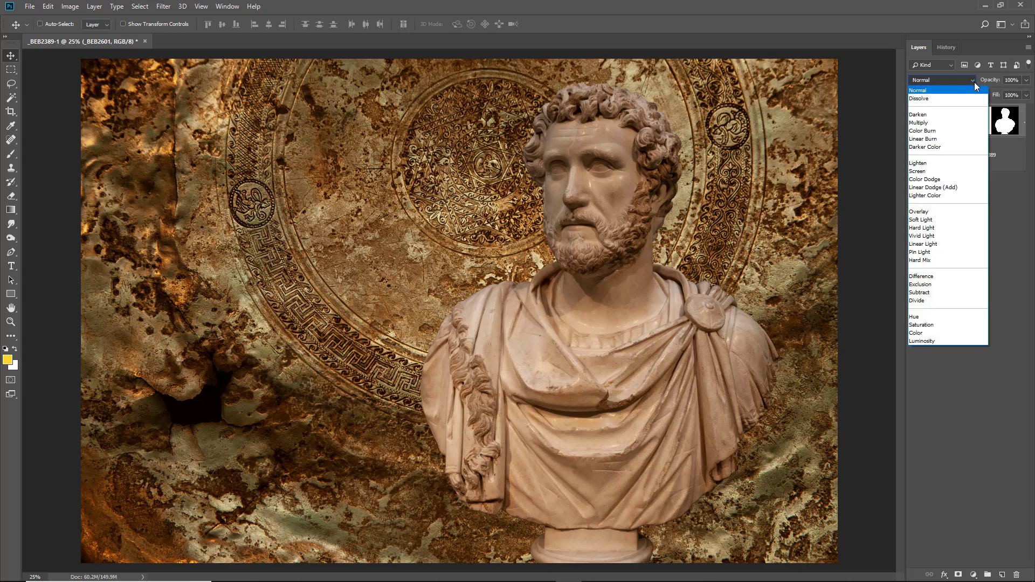
pyautogui.click(927, 230)
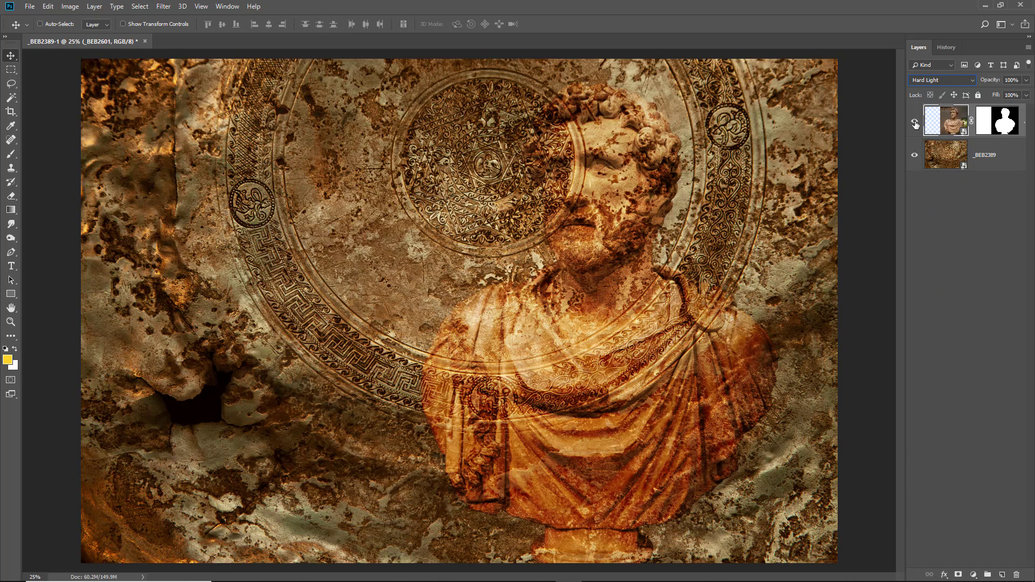
pyautogui.click(973, 79)
pyautogui.click(960, 89)
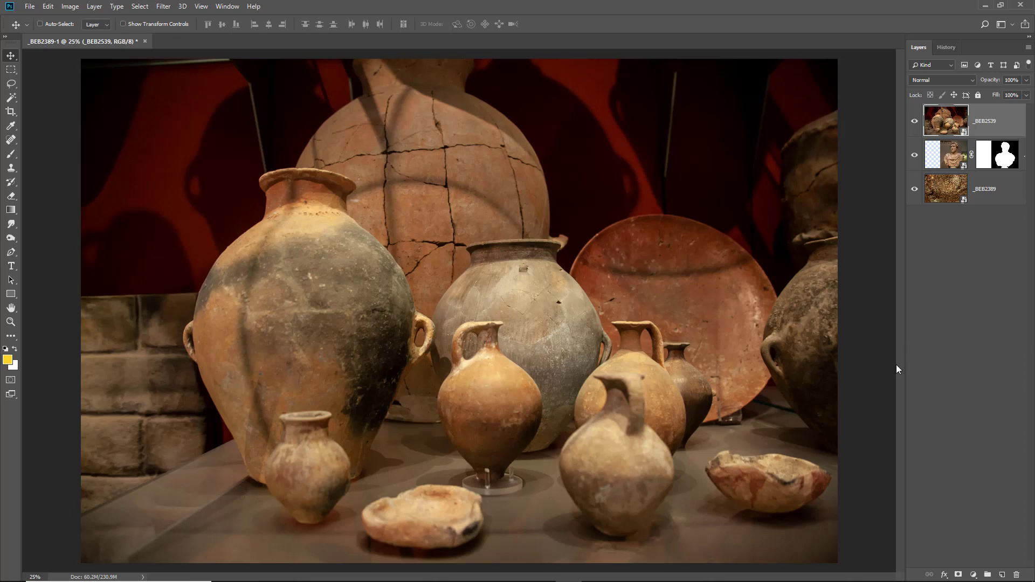
# - Try Darken on the _BEB2539 pottery layer and settle on the Hard Light blending mode
pyautogui.click(973, 81)
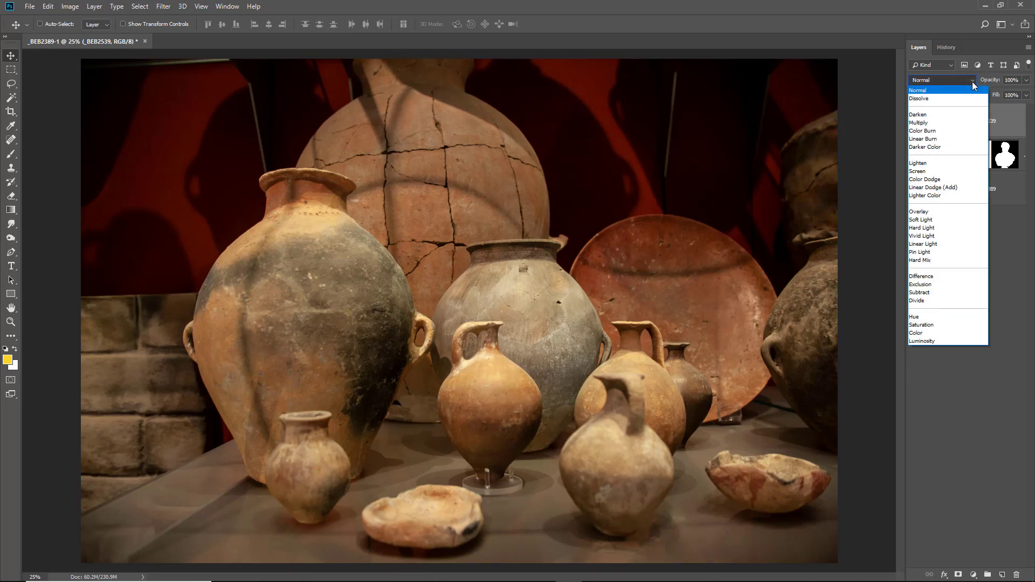
pyautogui.click(967, 120)
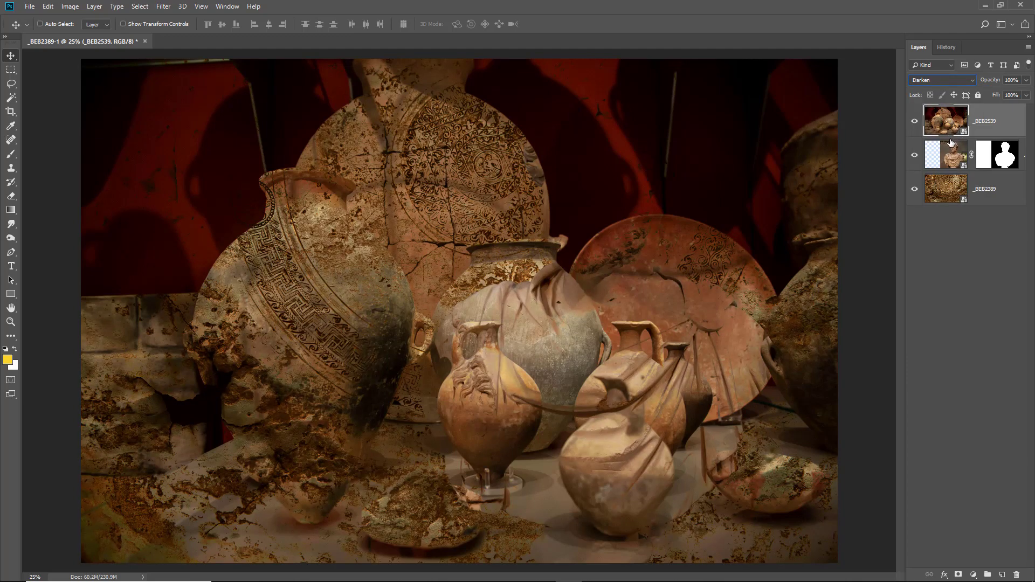
pyautogui.click(975, 84)
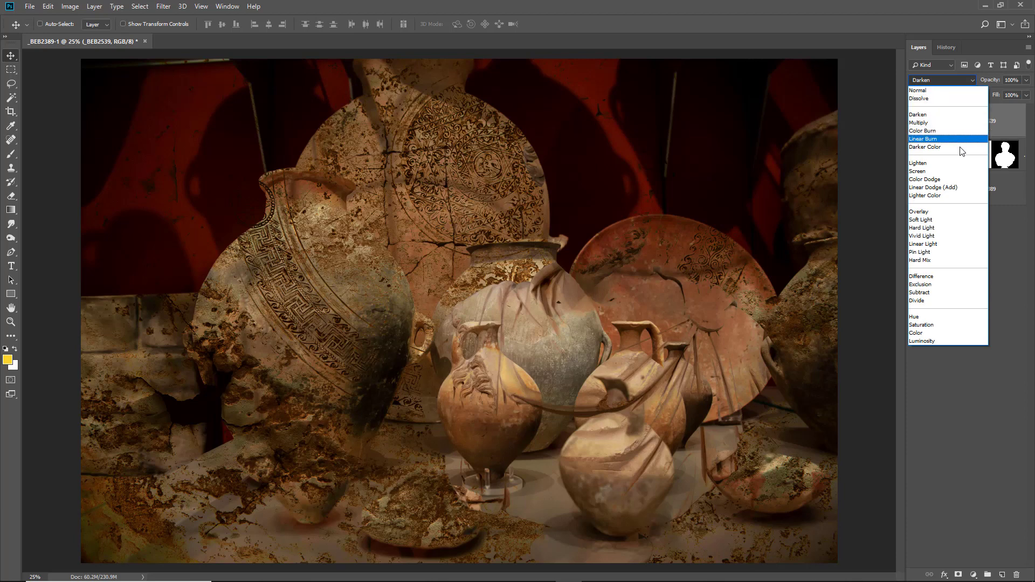
pyautogui.click(940, 228)
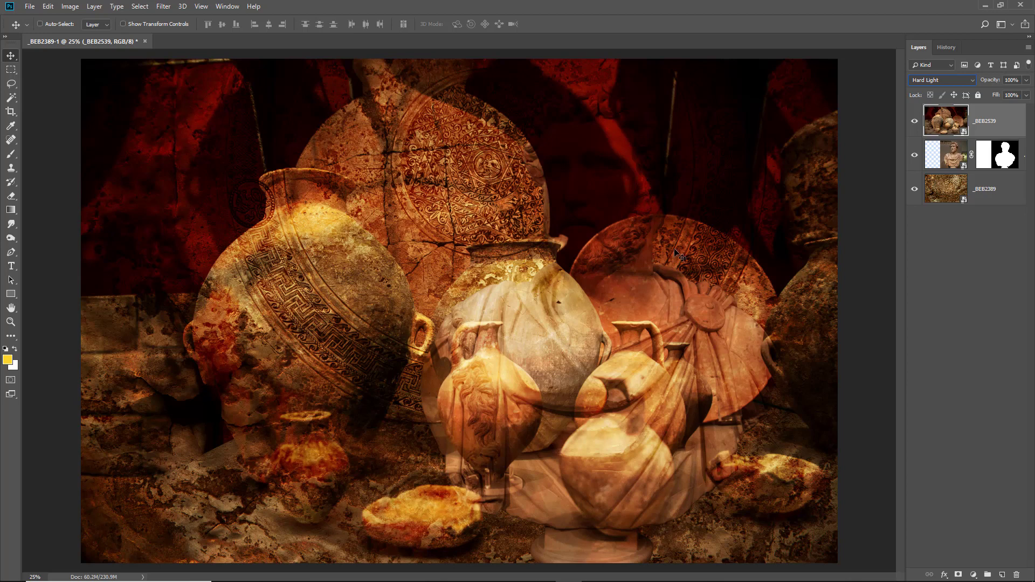
# - Scale the pottery layer to about 68.5% and place it in the lower left of the canvas, slightly past its left edge
pyautogui.click(47, 7)
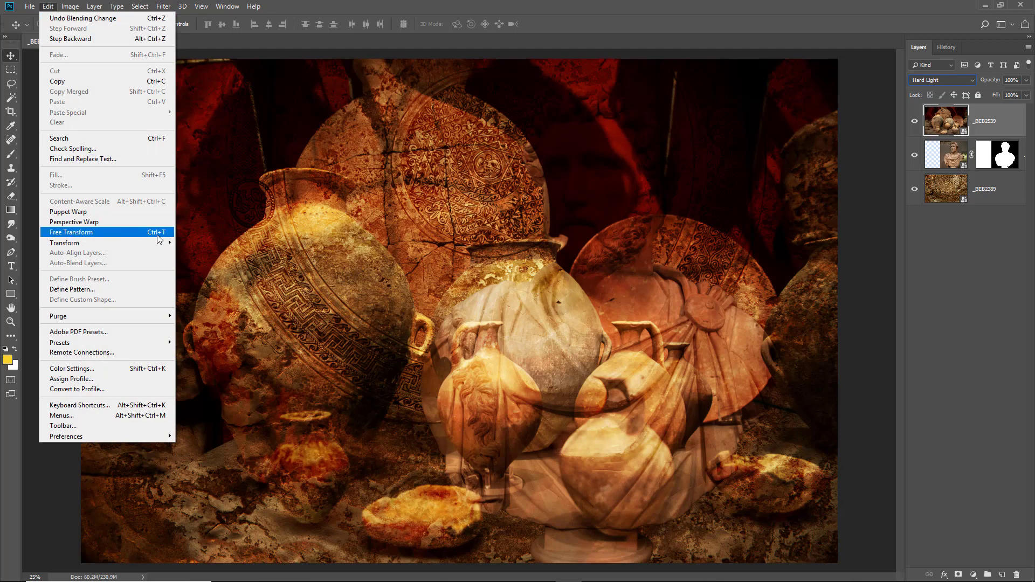
pyautogui.click(159, 237)
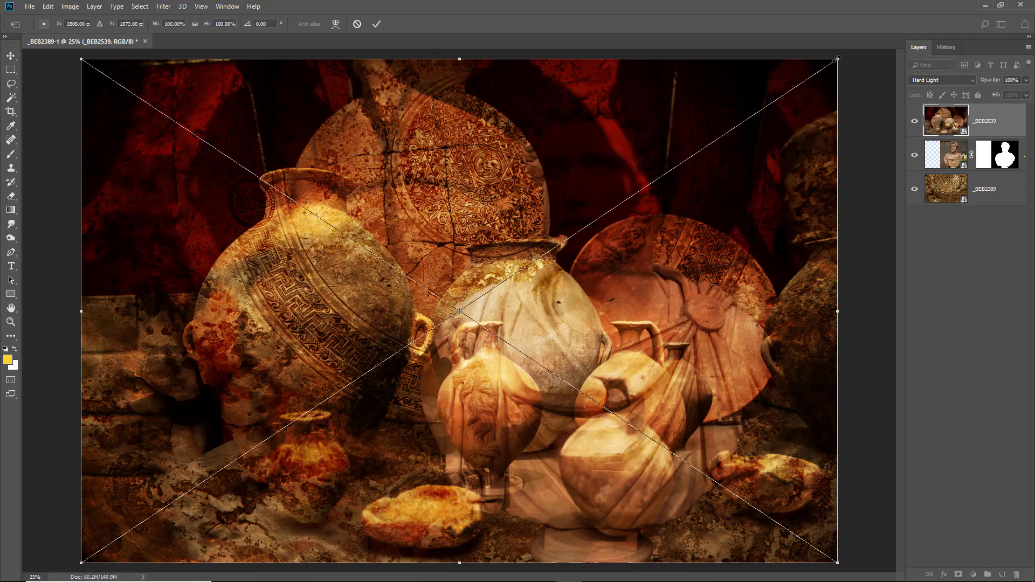
pyautogui.moveTo(838, 57); pyautogui.dragTo(579, 251)
pyautogui.moveTo(550, 336); pyautogui.dragTo(493, 335)
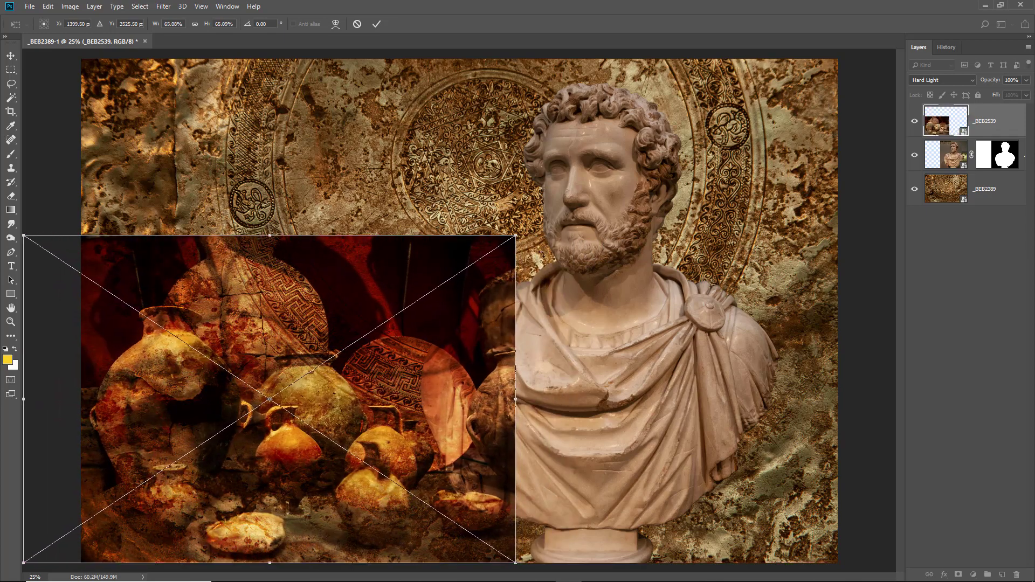
pyautogui.moveTo(516, 238); pyautogui.dragTo(542, 217)
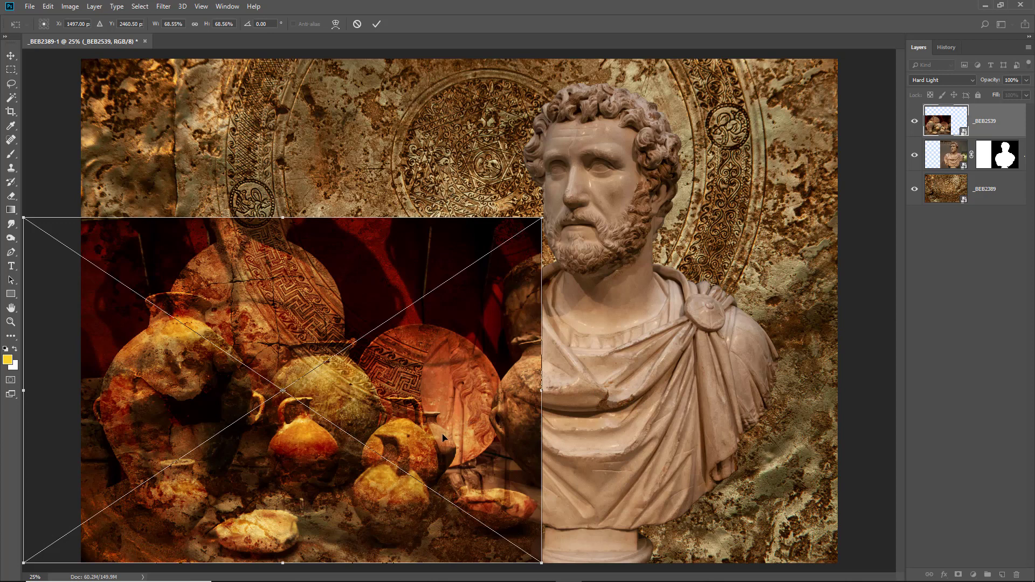
pyautogui.click(377, 24)
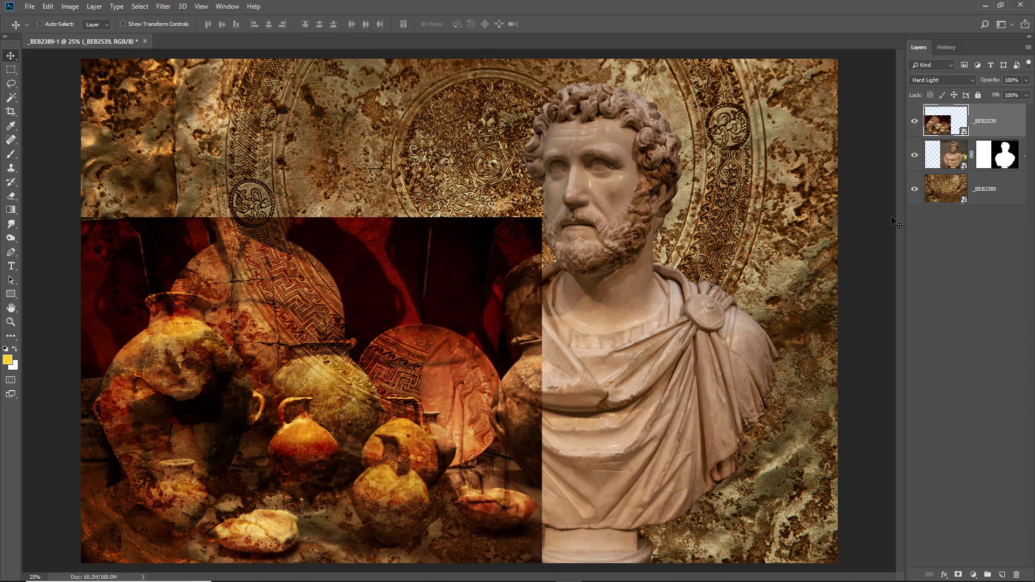
# - Reopen the pottery layer's raw settings and set the Exposure to +1.80 and the Temperature to 2950
pyautogui.doubleClick(938, 126)
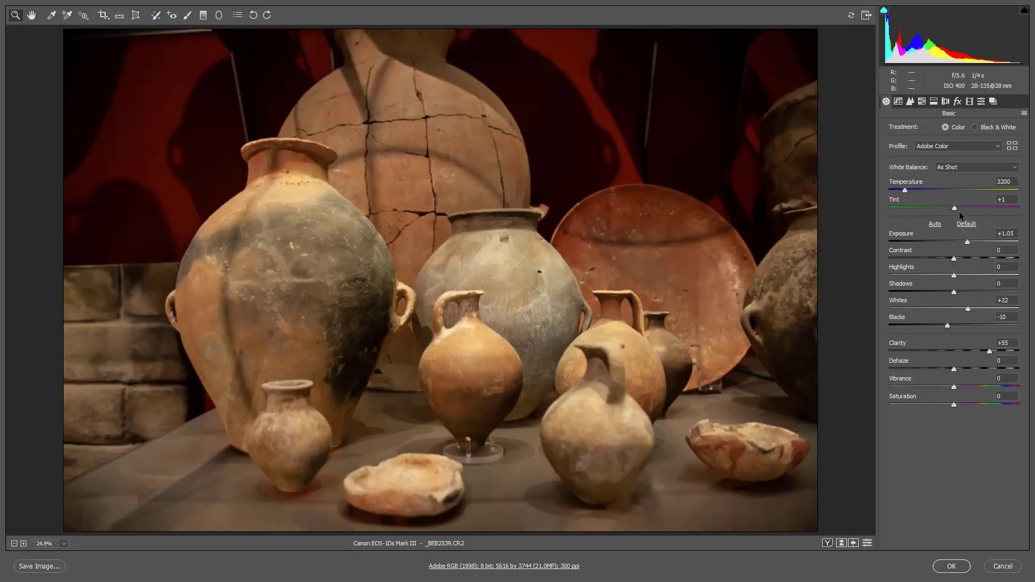
pyautogui.click(968, 243)
pyautogui.moveTo(968, 242); pyautogui.dragTo(977, 241)
pyautogui.moveTo(905, 191); pyautogui.dragTo(902, 192)
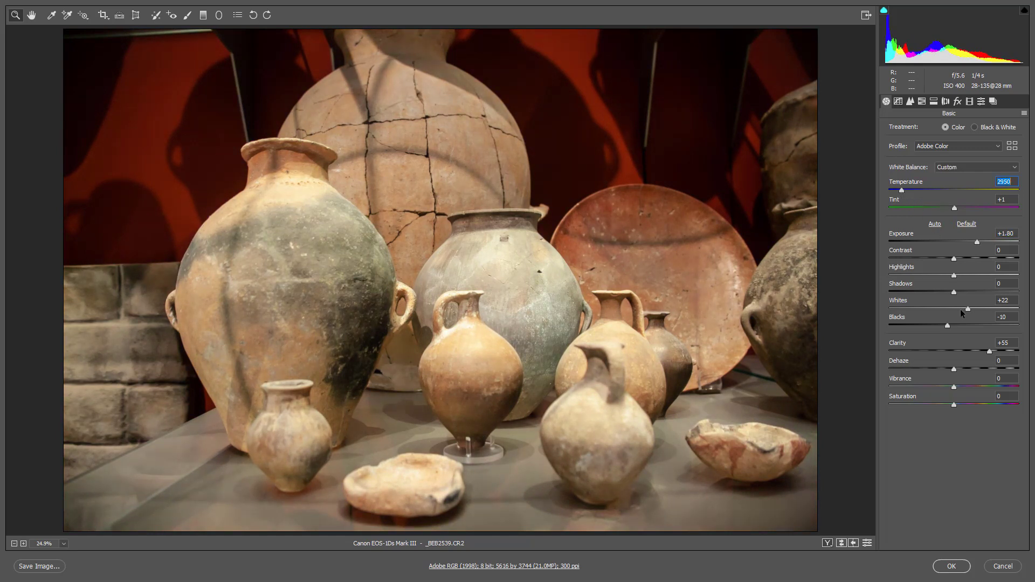
pyautogui.click(949, 567)
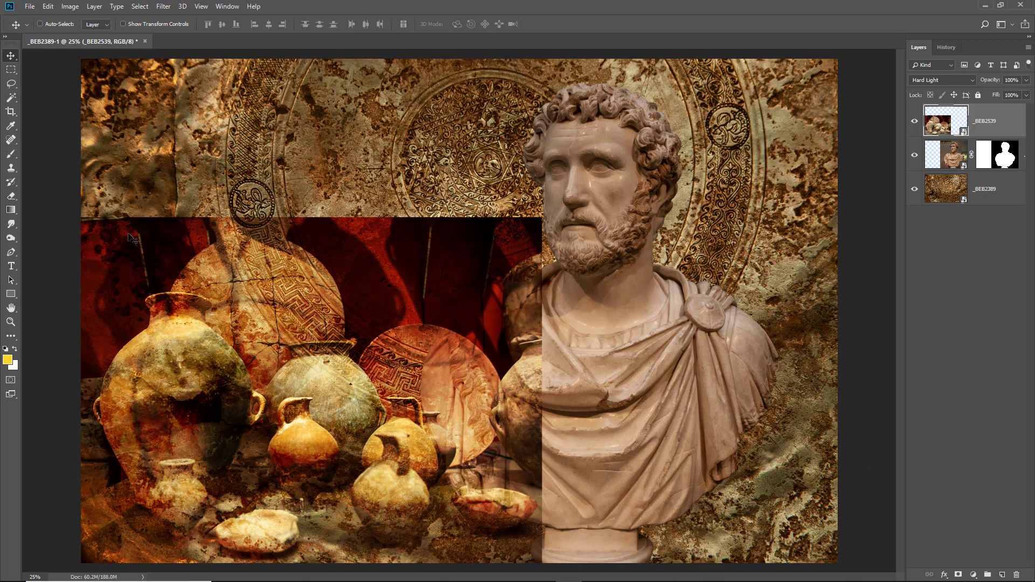
# - Add a layer mask to the pottery layer and fade out its red backdrop and hard edges with a 500 px black brush at 10% flow
pyautogui.press('ctrl')
pyautogui.click(959, 575)
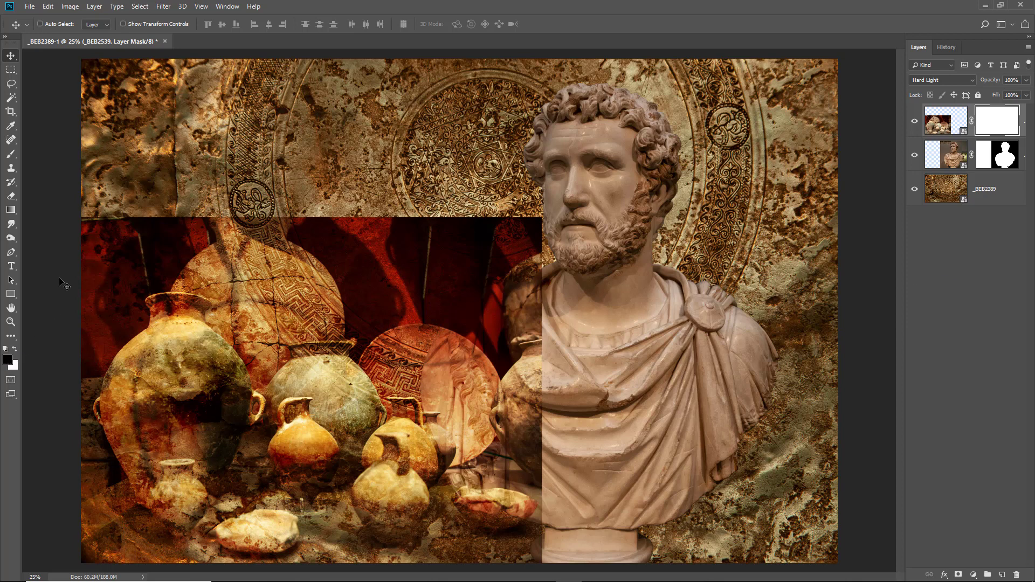
pyautogui.moveTo(11, 154); pyautogui.dragTo(36, 156)
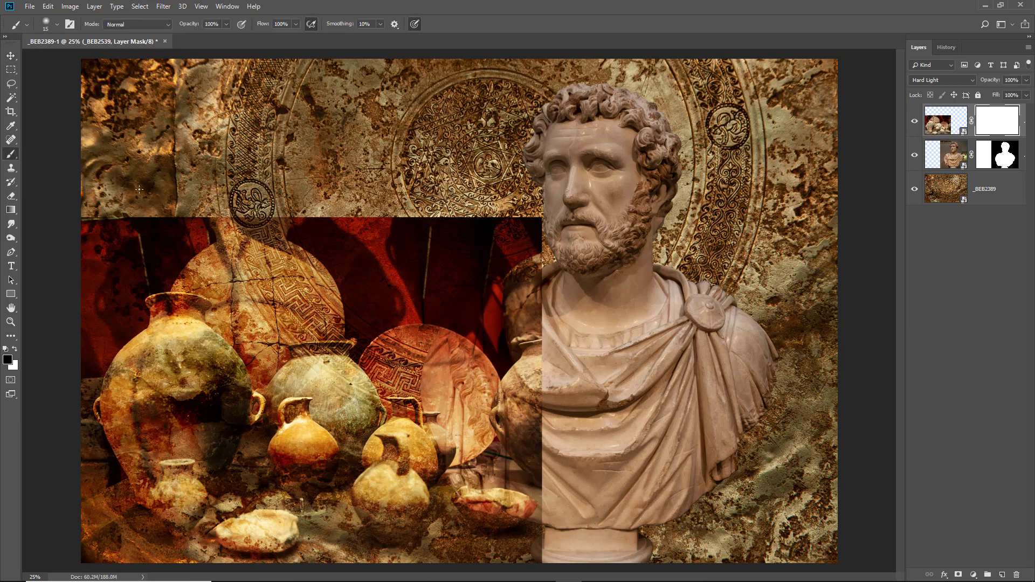
pyautogui.press(']')
pyautogui.press(']')
pyautogui.press(']')
pyautogui.press(']')
pyautogui.press(']')
pyautogui.press(']')
pyautogui.press(']')
pyautogui.press(']')
pyautogui.press(']')
pyautogui.press(']')
pyautogui.press(']')
pyautogui.press(']')
pyautogui.press(']')
pyautogui.press(']')
pyautogui.press(']')
pyautogui.press(']')
pyautogui.hotkey('shift', '1')
pyautogui.moveTo(65, 191)
pyautogui.mouseDown()
pyautogui.moveTo(106, 265)
pyautogui.moveTo(85, 253)
pyautogui.moveTo(144, 256)
pyautogui.moveTo(175, 207)
pyautogui.moveTo(228, 200)
pyautogui.moveTo(125, 221)
pyautogui.moveTo(181, 218)
pyautogui.moveTo(96, 291)
pyautogui.moveTo(63, 354)
pyautogui.moveTo(132, 280)
pyautogui.moveTo(94, 327)
pyautogui.moveTo(145, 303)
pyautogui.moveTo(79, 303)
pyautogui.moveTo(129, 221)
pyautogui.moveTo(162, 252)
pyautogui.moveTo(177, 231)
pyautogui.mouseUp()
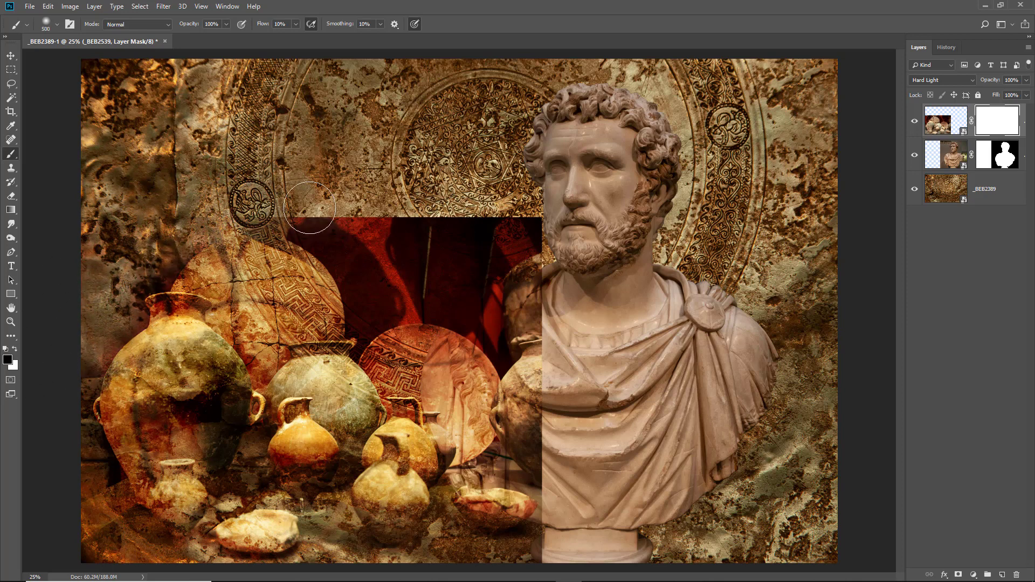
pyautogui.moveTo(314, 211)
pyautogui.mouseDown()
pyautogui.moveTo(275, 226)
pyautogui.moveTo(290, 224)
pyautogui.moveTo(269, 203)
pyautogui.moveTo(383, 221)
pyautogui.moveTo(523, 217)
pyautogui.moveTo(555, 238)
pyautogui.moveTo(523, 239)
pyautogui.moveTo(548, 252)
pyautogui.moveTo(560, 223)
pyautogui.moveTo(537, 214)
pyautogui.moveTo(465, 283)
pyautogui.moveTo(540, 290)
pyautogui.moveTo(542, 310)
pyautogui.moveTo(458, 298)
pyautogui.moveTo(475, 330)
pyautogui.moveTo(361, 293)
pyautogui.moveTo(371, 308)
pyautogui.moveTo(307, 221)
pyautogui.moveTo(427, 246)
pyautogui.moveTo(413, 253)
pyautogui.moveTo(456, 298)
pyautogui.moveTo(370, 307)
pyautogui.moveTo(357, 306)
pyautogui.moveTo(358, 292)
pyautogui.moveTo(375, 296)
pyautogui.moveTo(356, 322)
pyautogui.moveTo(403, 280)
pyautogui.moveTo(384, 317)
pyautogui.moveTo(479, 290)
pyautogui.moveTo(538, 310)
pyautogui.moveTo(547, 291)
pyautogui.moveTo(551, 303)
pyautogui.moveTo(500, 322)
pyautogui.moveTo(536, 348)
pyautogui.moveTo(521, 353)
pyautogui.moveTo(507, 314)
pyautogui.moveTo(553, 489)
pyautogui.moveTo(563, 352)
pyautogui.moveTo(542, 364)
pyautogui.moveTo(526, 269)
pyautogui.moveTo(546, 205)
pyautogui.moveTo(477, 205)
pyautogui.moveTo(552, 227)
pyautogui.moveTo(542, 351)
pyautogui.moveTo(560, 428)
pyautogui.moveTo(554, 349)
pyautogui.moveTo(542, 556)
pyautogui.moveTo(553, 557)
pyautogui.moveTo(534, 518)
pyautogui.moveTo(561, 401)
pyautogui.moveTo(539, 532)
pyautogui.moveTo(490, 550)
pyautogui.moveTo(520, 536)
pyautogui.moveTo(538, 273)
pyautogui.moveTo(316, 198)
pyautogui.moveTo(292, 156)
pyautogui.moveTo(619, 277)
pyautogui.mouseUp()
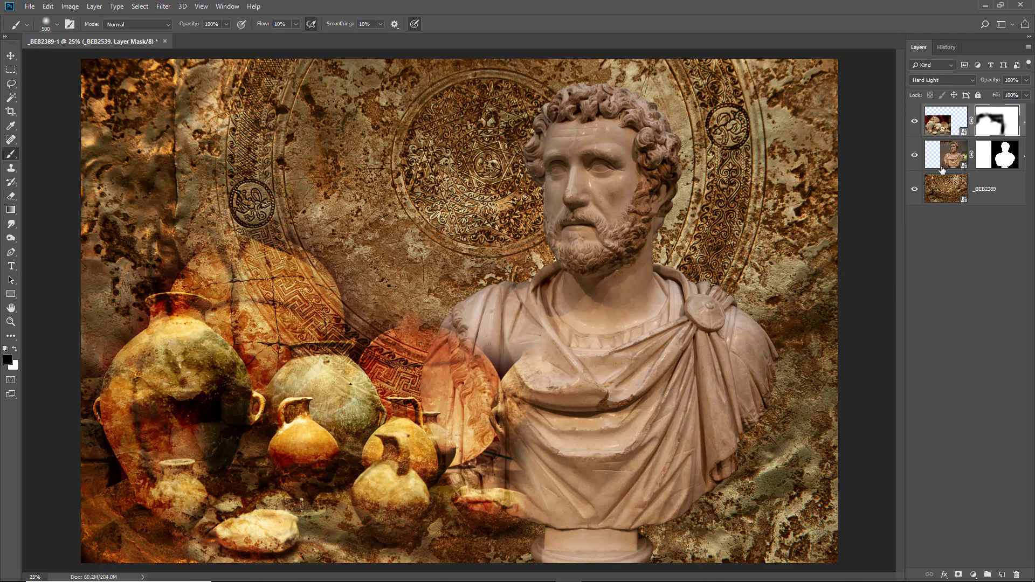
# - Isolate the pottery layer, mask out the leftover haze around it with a 400 px brush at 20% flow, and show the other layers again
pyautogui.click(915, 155)
pyautogui.click(913, 190)
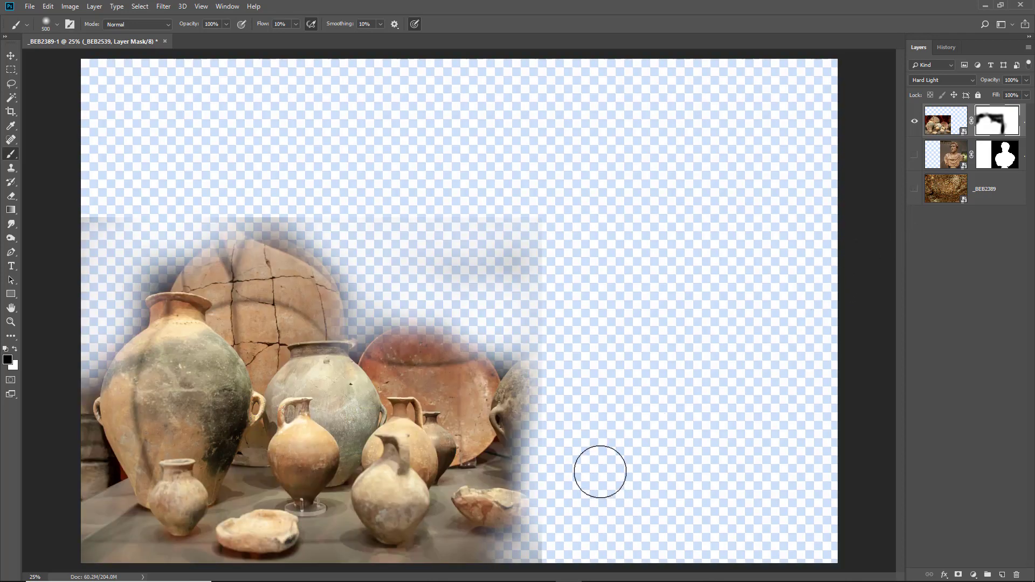
pyautogui.press('[')
pyautogui.press('[')
pyautogui.press('[')
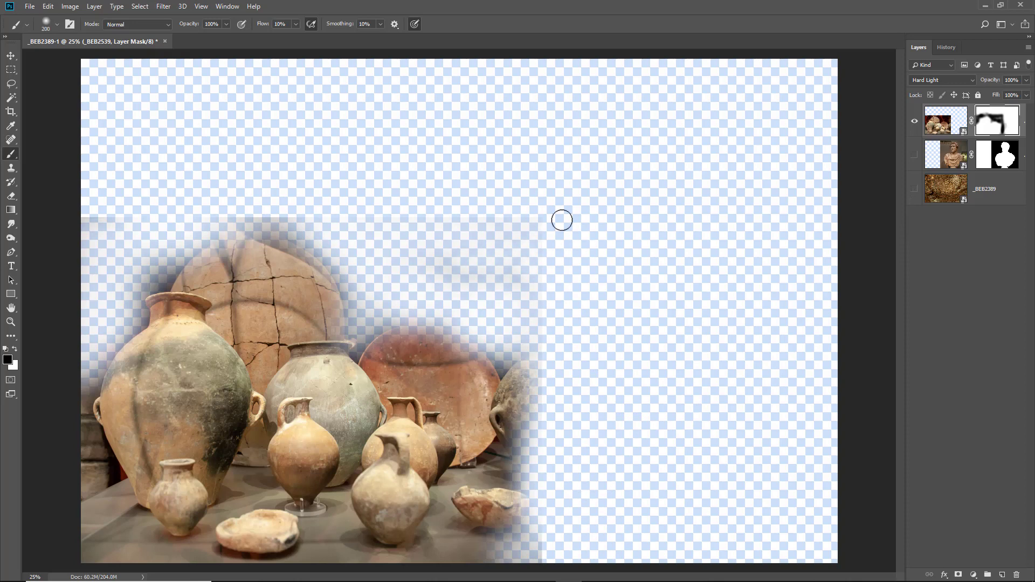
pyautogui.hotkey('shift', '2')
pyautogui.press(']')
pyautogui.press(']')
pyautogui.moveTo(579, 232)
pyautogui.mouseDown()
pyautogui.moveTo(606, 253)
pyautogui.moveTo(519, 298)
pyautogui.moveTo(580, 305)
pyautogui.moveTo(548, 548)
pyautogui.moveTo(567, 541)
pyautogui.mouseUp()
pyautogui.moveTo(224, 222); pyautogui.dragTo(270, 205)
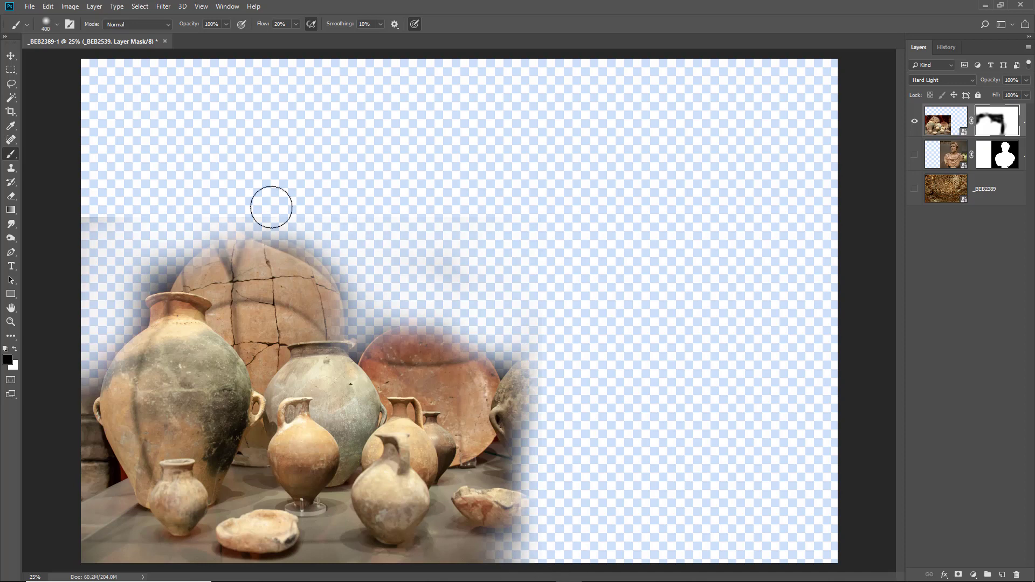
pyautogui.moveTo(340, 195)
pyautogui.mouseDown()
pyautogui.moveTo(16, 219)
pyautogui.moveTo(11, 287)
pyautogui.moveTo(178, 241)
pyautogui.moveTo(32, 323)
pyautogui.moveTo(14, 345)
pyautogui.moveTo(18, 397)
pyautogui.moveTo(96, 232)
pyautogui.mouseUp()
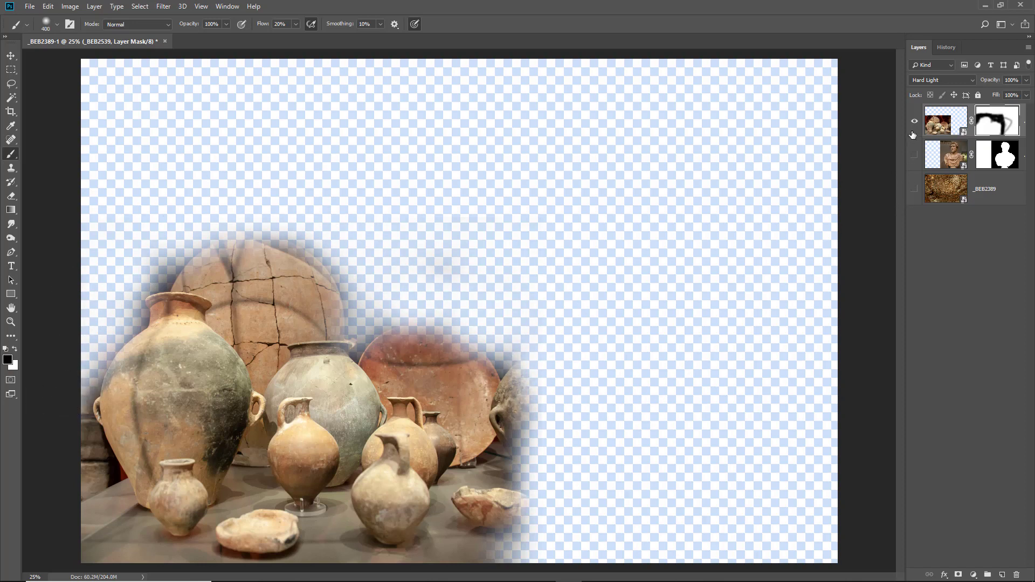
pyautogui.click(915, 157)
pyautogui.click(915, 188)
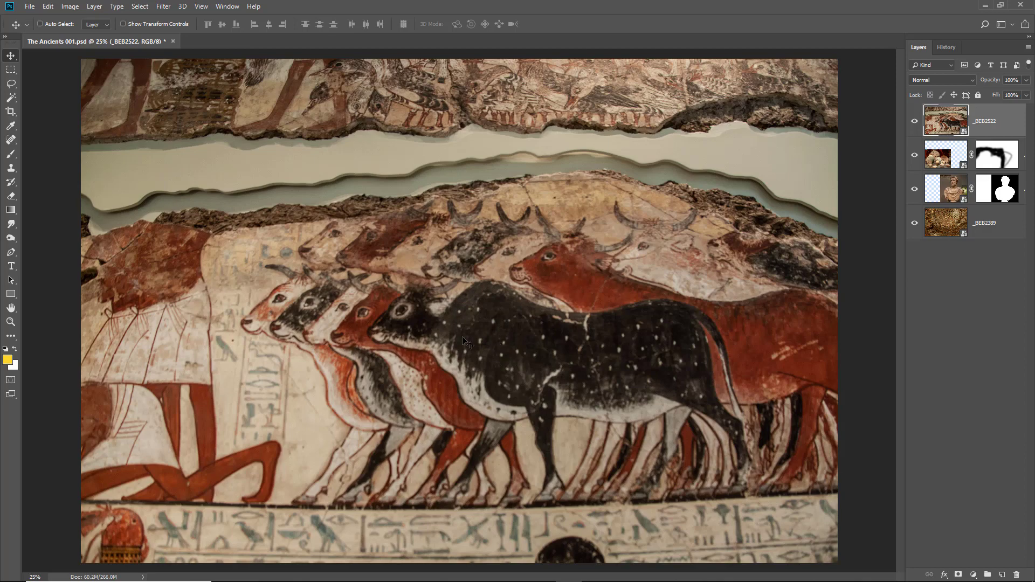
# - Move the _BEB2522 cattle mural slightly up and flip it horizontally
pyautogui.moveTo(467, 342); pyautogui.dragTo(463, 318)
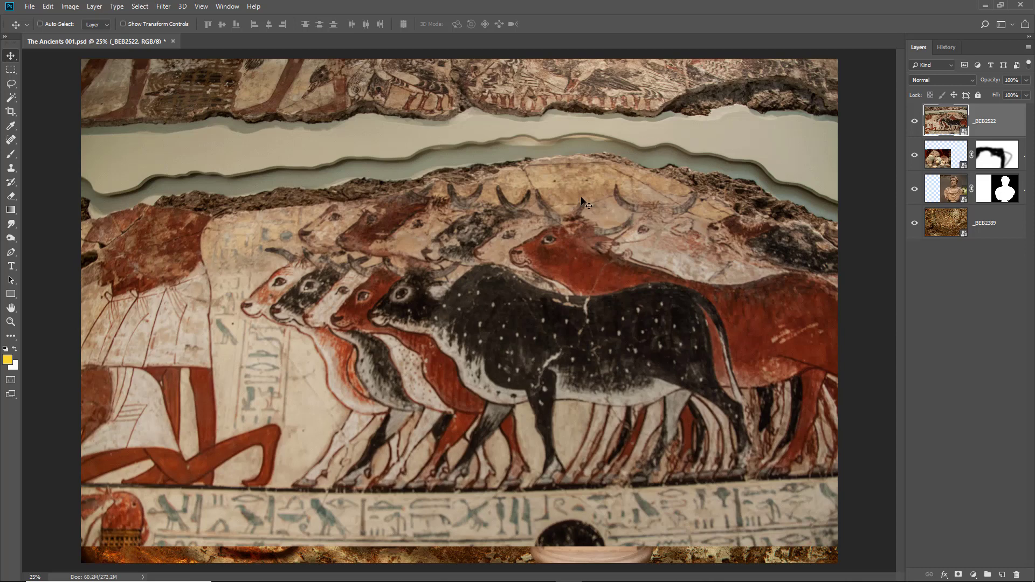
pyautogui.click(47, 8)
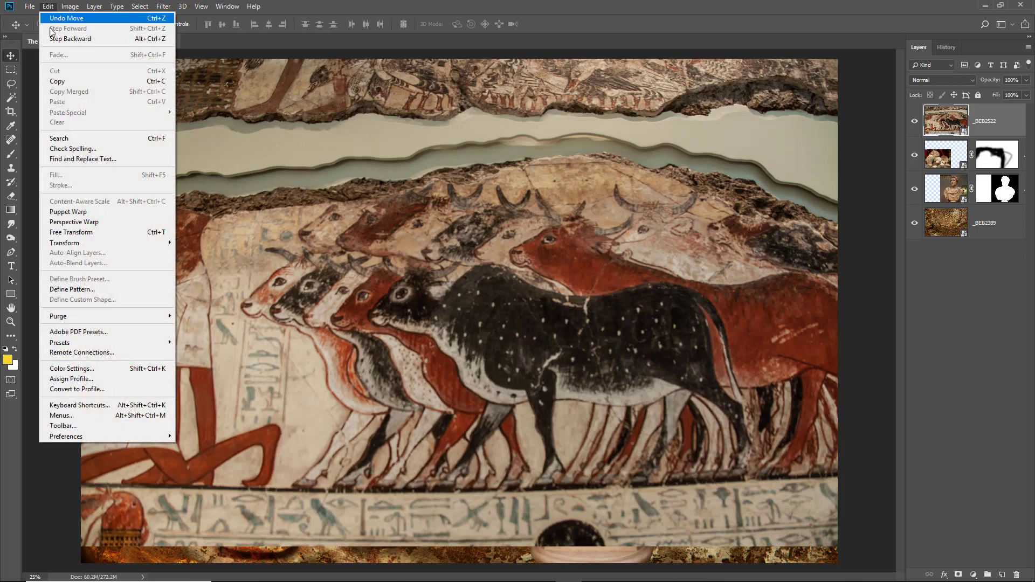
pyautogui.moveTo(130, 244)
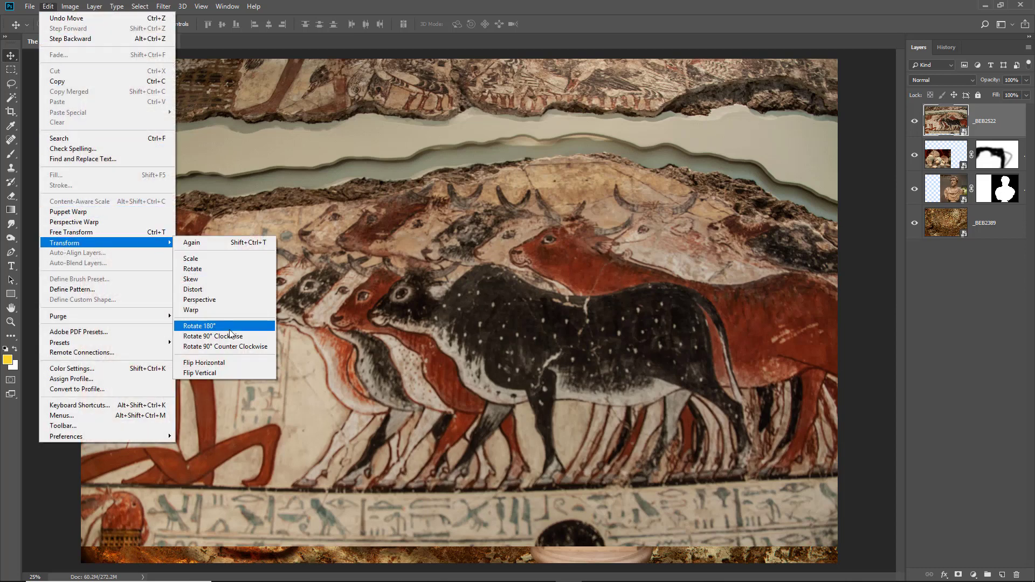
pyautogui.click(226, 366)
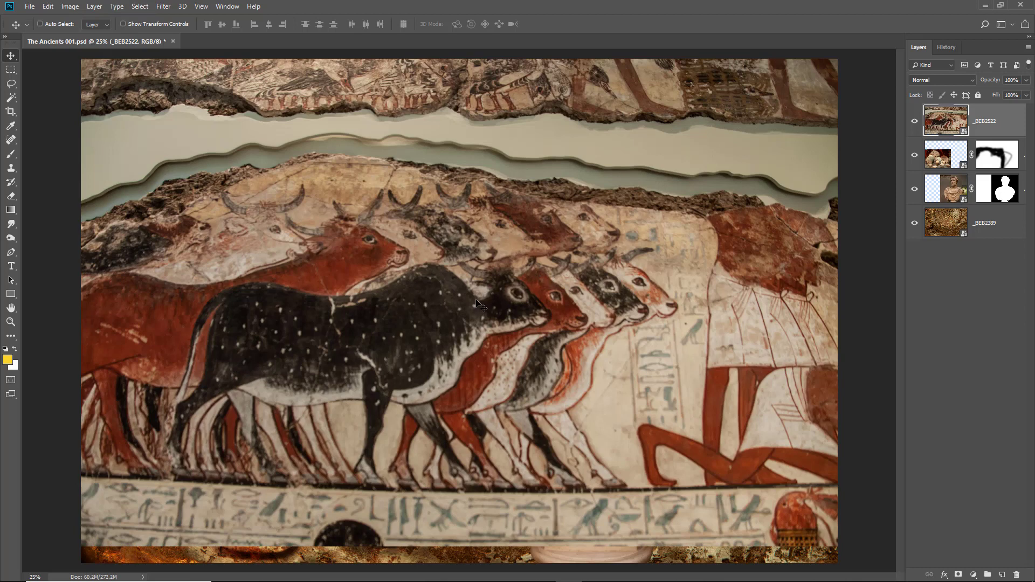
# - Set the cattle mural layer's blending mode to Hard Light
pyautogui.click(972, 80)
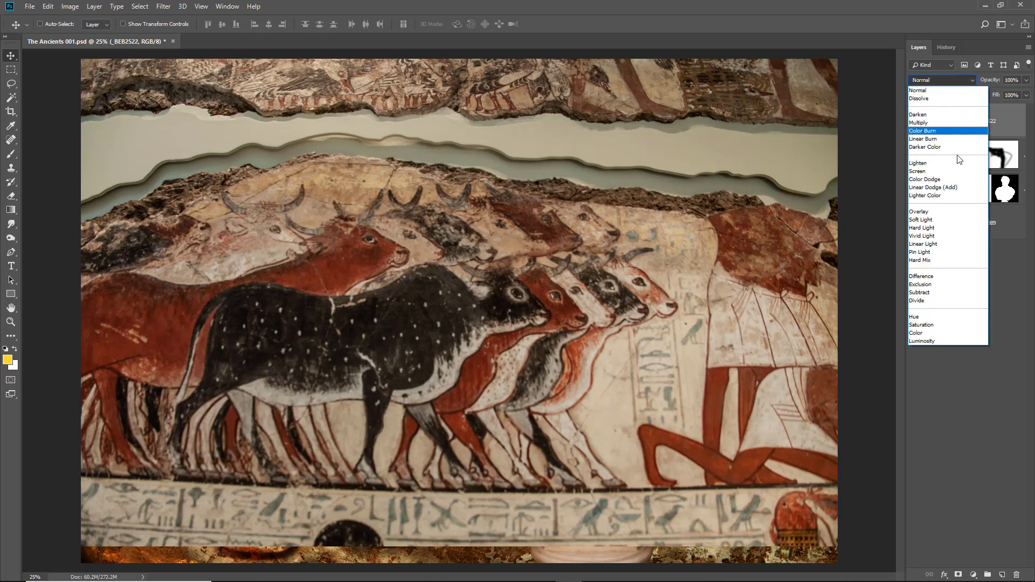
pyautogui.click(948, 233)
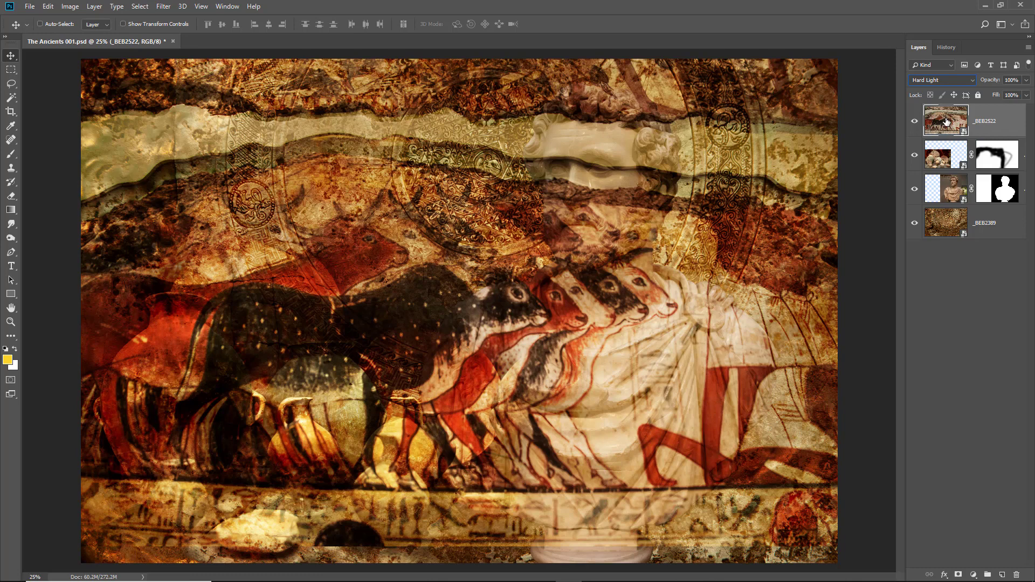
# - Scale the cattle mural down to about 77% and move it to the montage's upper left, above the pottery
pyautogui.press('ctrl')
pyautogui.hotkey('ctrl', 't')
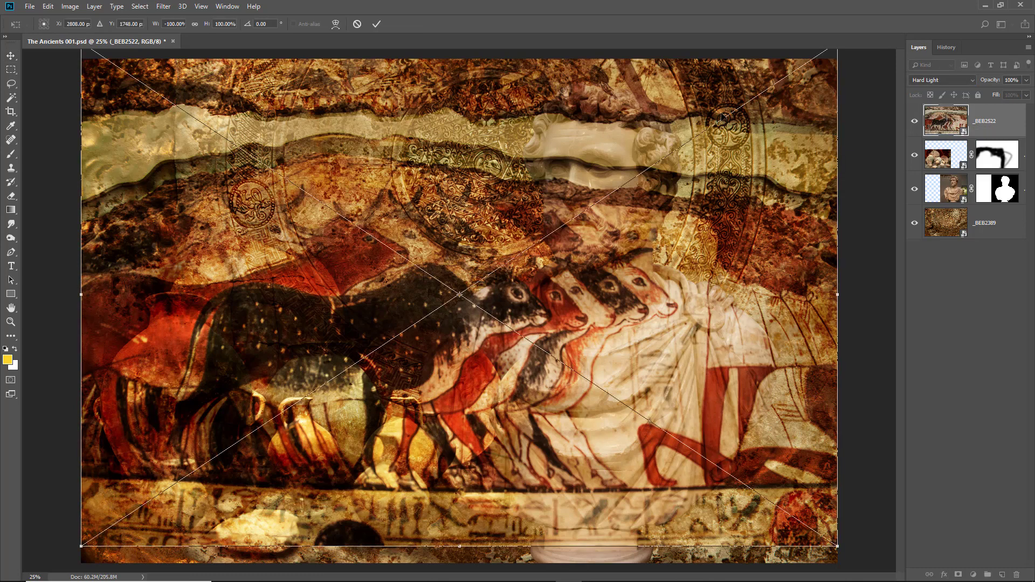
pyautogui.hotkey('ctrl', '0')
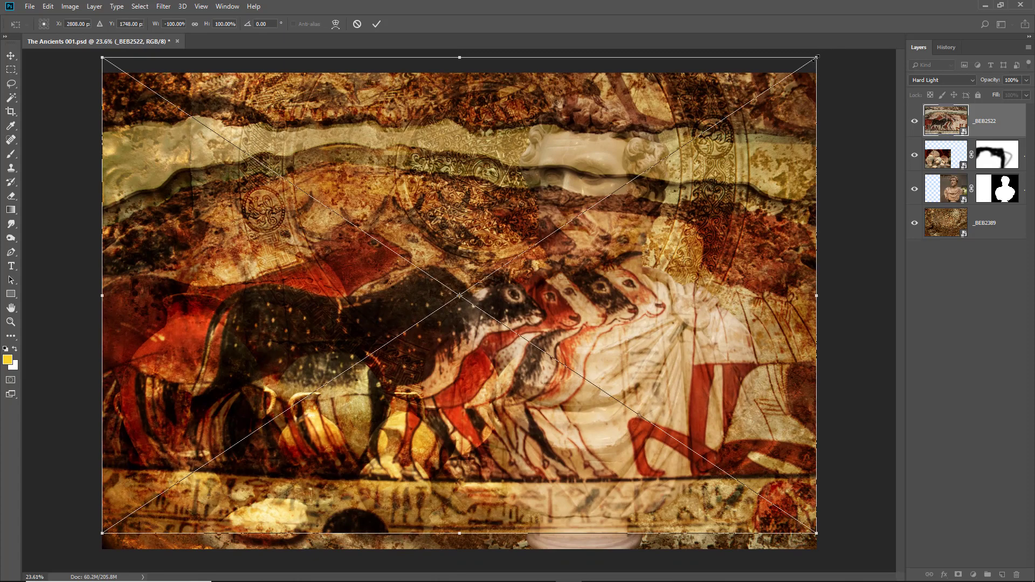
pyautogui.moveTo(817, 58); pyautogui.dragTo(578, 216)
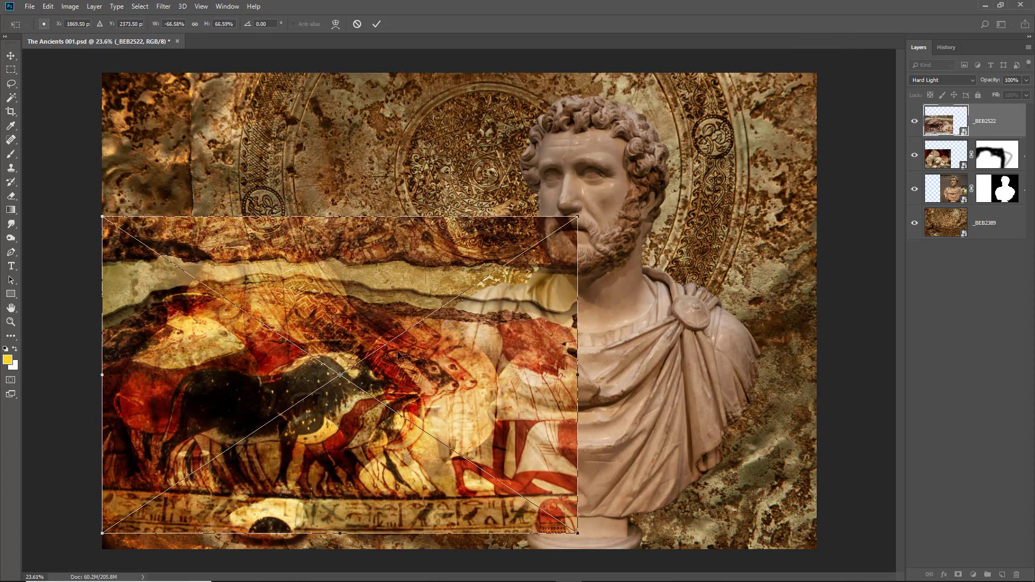
pyautogui.moveTo(399, 355); pyautogui.dragTo(406, 175)
pyautogui.moveTo(595, 370); pyautogui.dragTo(652, 409)
pyautogui.moveTo(515, 333); pyautogui.dragTo(518, 307)
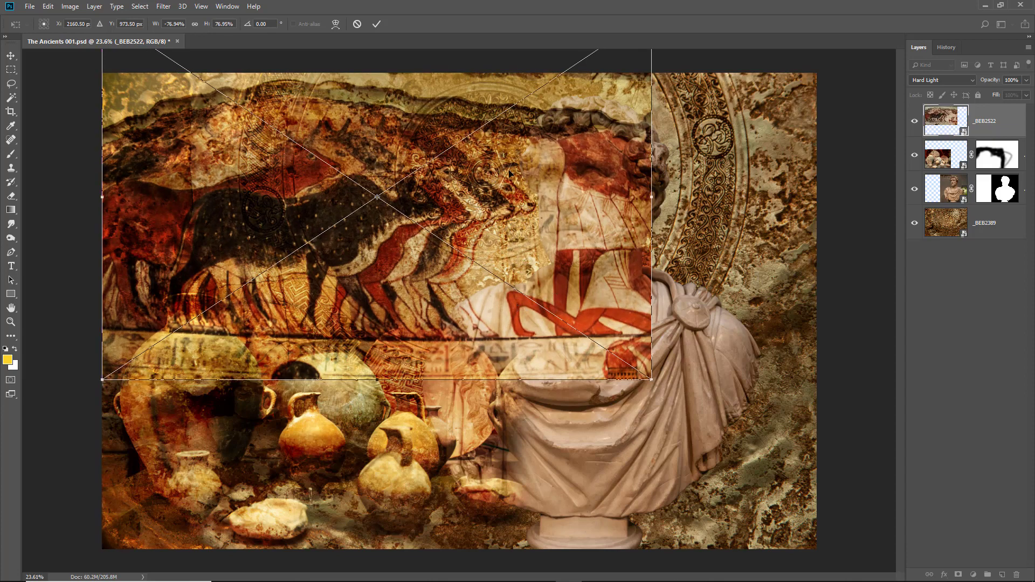
pyautogui.click(376, 25)
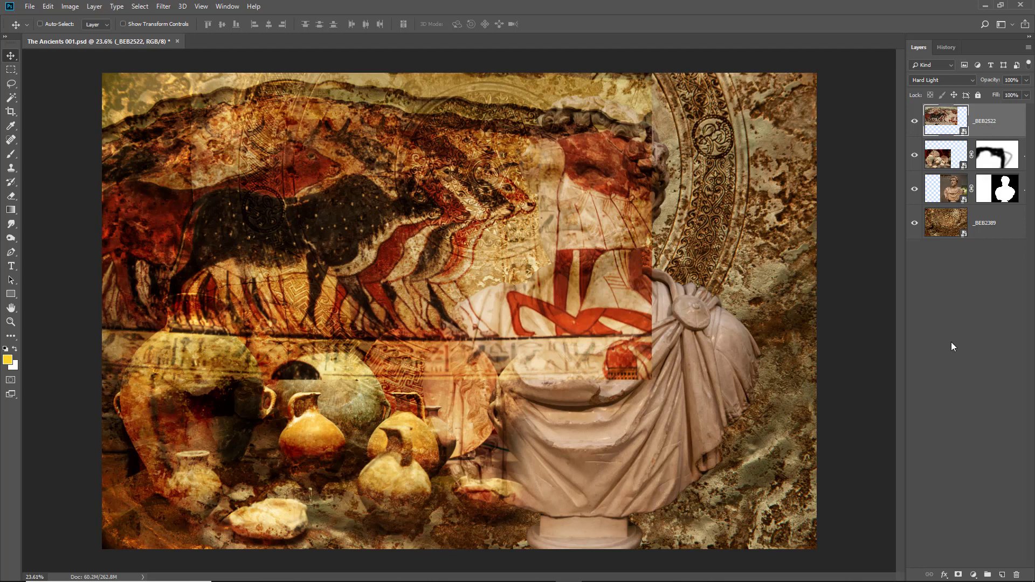
# - Add a layer mask to the cattle mural and paint it off the bust's face with a 600 px black brush at 10% flow
pyautogui.click(960, 576)
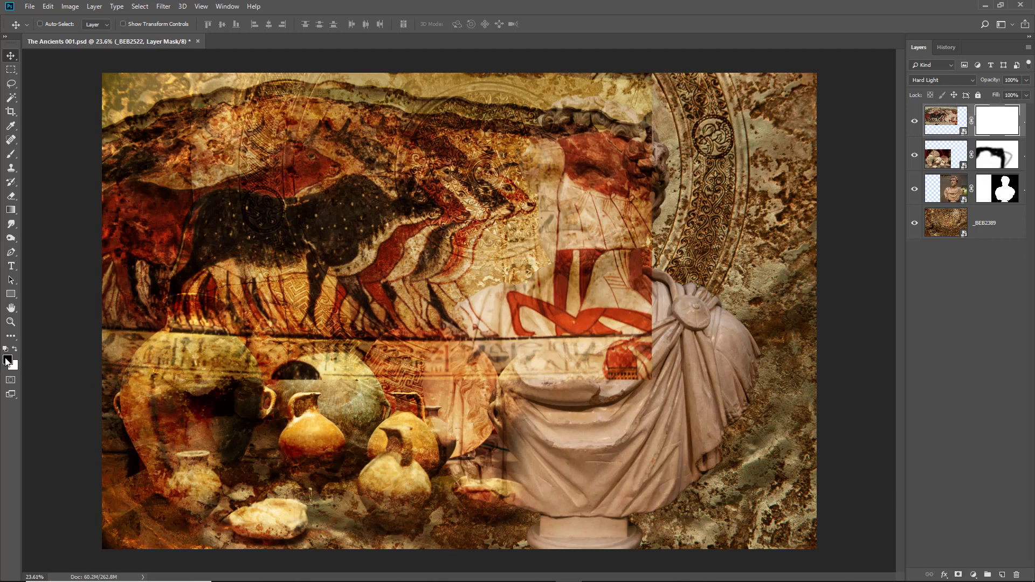
pyautogui.click(12, 157)
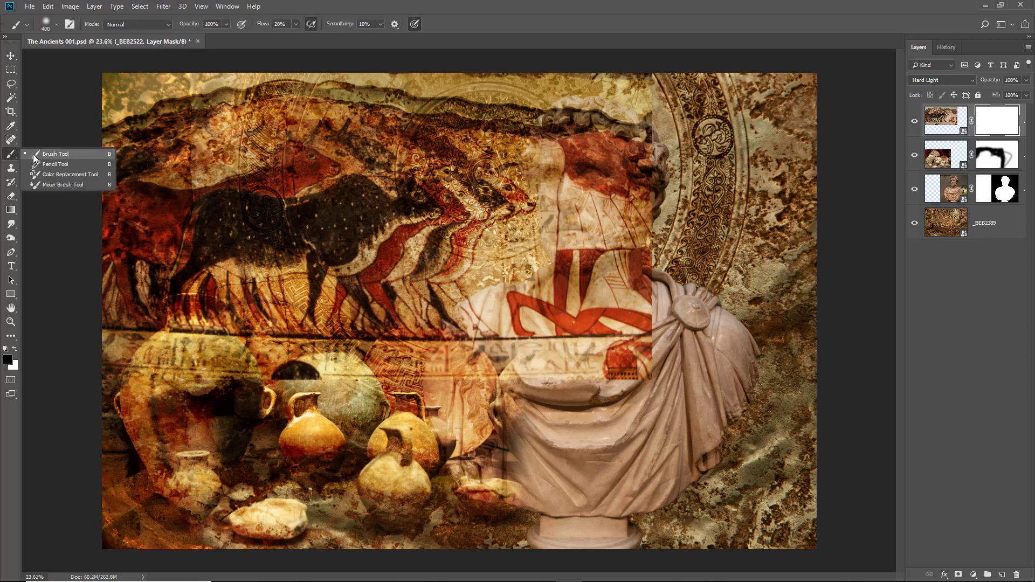
pyautogui.click(34, 154)
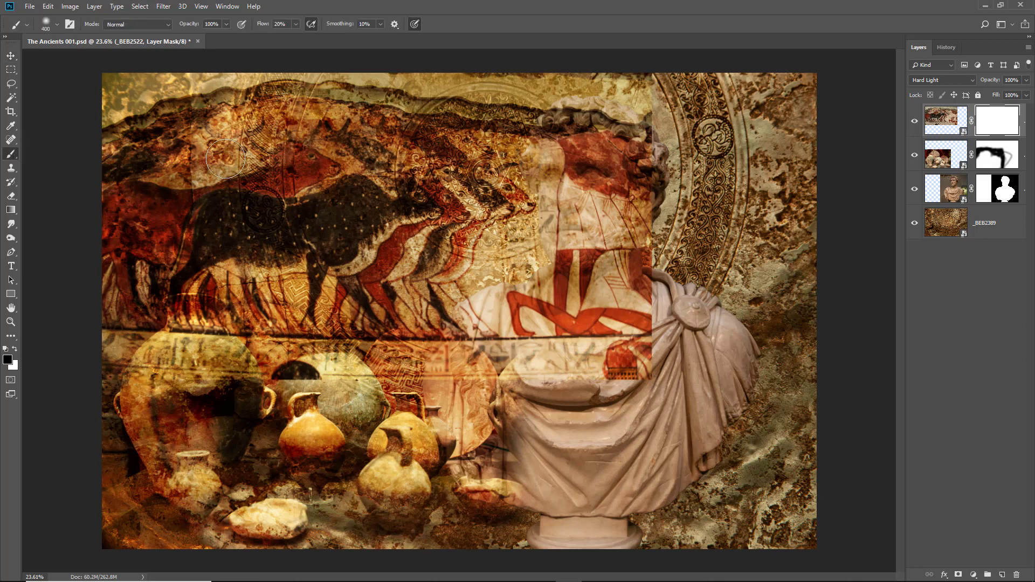
pyautogui.hotkey('shift', '1')
pyautogui.press(']')
pyautogui.press(']')
pyautogui.moveTo(585, 135)
pyautogui.mouseDown()
pyautogui.moveTo(652, 167)
pyautogui.moveTo(656, 149)
pyautogui.moveTo(592, 147)
pyautogui.moveTo(577, 184)
pyautogui.moveTo(611, 145)
pyautogui.moveTo(559, 126)
pyautogui.moveTo(602, 159)
pyautogui.moveTo(600, 132)
pyautogui.moveTo(545, 226)
pyautogui.moveTo(611, 213)
pyautogui.moveTo(573, 180)
pyautogui.moveTo(594, 252)
pyautogui.moveTo(617, 178)
pyautogui.moveTo(614, 260)
pyautogui.moveTo(612, 226)
pyautogui.moveTo(571, 283)
pyautogui.moveTo(627, 222)
pyautogui.moveTo(538, 247)
pyautogui.moveTo(609, 238)
pyautogui.moveTo(585, 205)
pyautogui.moveTo(614, 220)
pyautogui.moveTo(600, 189)
pyautogui.moveTo(588, 186)
pyautogui.moveTo(575, 250)
pyautogui.moveTo(660, 263)
pyautogui.moveTo(614, 271)
pyautogui.moveTo(700, 284)
pyautogui.moveTo(673, 308)
pyautogui.moveTo(674, 329)
pyautogui.moveTo(650, 321)
pyautogui.moveTo(683, 329)
pyautogui.moveTo(632, 311)
pyautogui.moveTo(615, 317)
pyautogui.moveTo(573, 291)
pyautogui.moveTo(645, 270)
pyautogui.moveTo(651, 226)
pyautogui.moveTo(629, 233)
pyautogui.moveTo(649, 144)
pyautogui.moveTo(623, 103)
pyautogui.moveTo(585, 96)
pyautogui.moveTo(574, 107)
pyautogui.moveTo(560, 246)
pyautogui.moveTo(571, 280)
pyautogui.moveTo(532, 308)
pyautogui.moveTo(537, 319)
pyautogui.moveTo(543, 306)
pyautogui.moveTo(531, 315)
pyautogui.moveTo(542, 308)
pyautogui.moveTo(501, 296)
pyautogui.moveTo(579, 306)
pyautogui.moveTo(486, 318)
pyautogui.moveTo(546, 330)
pyautogui.moveTo(505, 329)
pyautogui.moveTo(675, 329)
pyautogui.moveTo(557, 308)
pyautogui.moveTo(584, 302)
pyautogui.moveTo(504, 306)
pyautogui.moveTo(552, 295)
pyautogui.moveTo(503, 315)
pyautogui.moveTo(561, 328)
pyautogui.moveTo(552, 315)
pyautogui.moveTo(564, 296)
pyautogui.moveTo(674, 304)
pyautogui.moveTo(529, 305)
pyautogui.moveTo(526, 278)
pyautogui.moveTo(639, 278)
pyautogui.moveTo(597, 280)
pyautogui.moveTo(609, 263)
pyautogui.mouseUp()
# - Mask out the remaining mural over the bust's robe and face with 200 px and 300 px brushes
pyautogui.press('[')
pyautogui.press('[')
pyautogui.press('[')
pyautogui.press('[')
pyautogui.moveTo(649, 356)
pyautogui.mouseDown()
pyautogui.moveTo(612, 353)
pyautogui.moveTo(679, 357)
pyautogui.moveTo(598, 369)
pyautogui.moveTo(660, 375)
pyautogui.moveTo(598, 381)
pyautogui.moveTo(660, 360)
pyautogui.moveTo(617, 349)
pyautogui.moveTo(674, 338)
pyautogui.moveTo(645, 337)
pyautogui.moveTo(596, 363)
pyautogui.moveTo(654, 349)
pyautogui.moveTo(573, 387)
pyautogui.moveTo(653, 375)
pyautogui.moveTo(603, 393)
pyautogui.mouseUp()
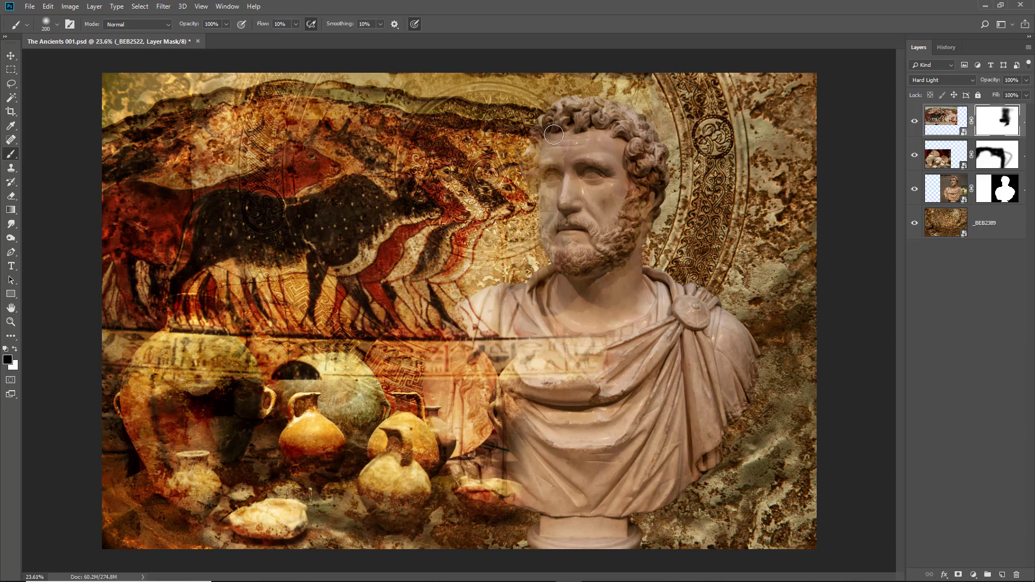
pyautogui.press(']')
pyautogui.moveTo(549, 217)
pyautogui.mouseDown()
pyautogui.moveTo(552, 196)
pyautogui.moveTo(539, 237)
pyautogui.moveTo(560, 230)
pyautogui.moveTo(543, 257)
pyautogui.moveTo(639, 233)
pyautogui.moveTo(594, 187)
pyautogui.mouseUp()
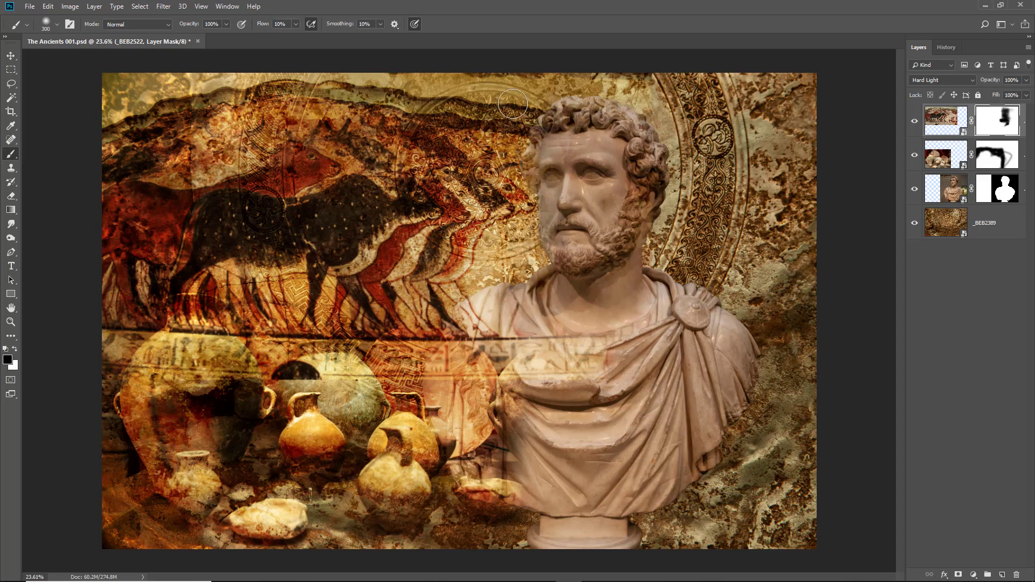
# - Fade the mural's upper edge into the metal plate with a 600 px black brush on its mask
pyautogui.press(']')
pyautogui.press(']')
pyautogui.press(']')
pyautogui.moveTo(576, 96)
pyautogui.mouseDown()
pyautogui.moveTo(499, 89)
pyautogui.moveTo(337, 102)
pyautogui.moveTo(410, 91)
pyautogui.moveTo(596, 98)
pyautogui.moveTo(204, 104)
pyautogui.moveTo(340, 81)
pyautogui.moveTo(275, 82)
pyautogui.moveTo(87, 116)
pyautogui.mouseUp()
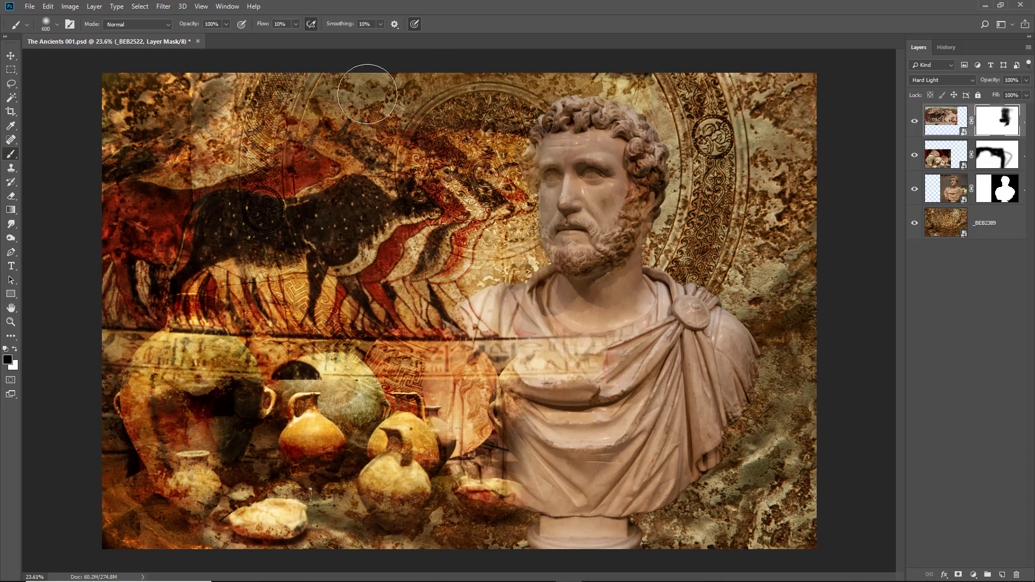
pyautogui.moveTo(518, 118)
pyautogui.mouseDown()
pyautogui.moveTo(399, 105)
pyautogui.moveTo(564, 120)
pyautogui.moveTo(151, 80)
pyautogui.moveTo(430, 74)
pyautogui.mouseUp()
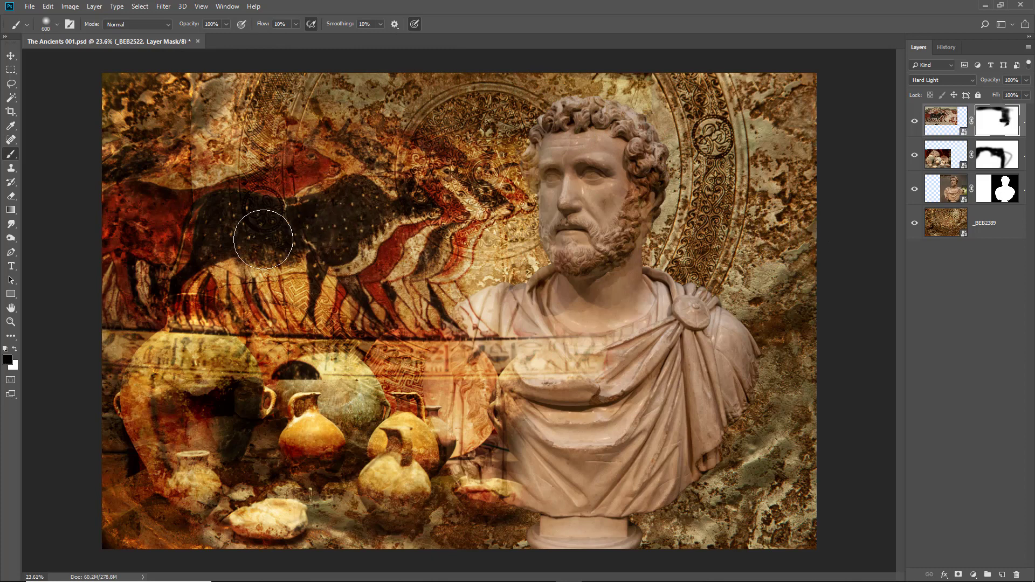
# - Restore masked parts of the mural above the cattle with smaller white brushes
pyautogui.click(15, 347)
pyautogui.press('[')
pyautogui.moveTo(328, 182); pyautogui.dragTo(318, 164)
pyautogui.press('[')
pyautogui.press('[')
pyautogui.press('[')
pyautogui.moveTo(448, 149)
pyautogui.mouseDown()
pyautogui.moveTo(450, 140)
pyautogui.moveTo(405, 143)
pyautogui.mouseUp()
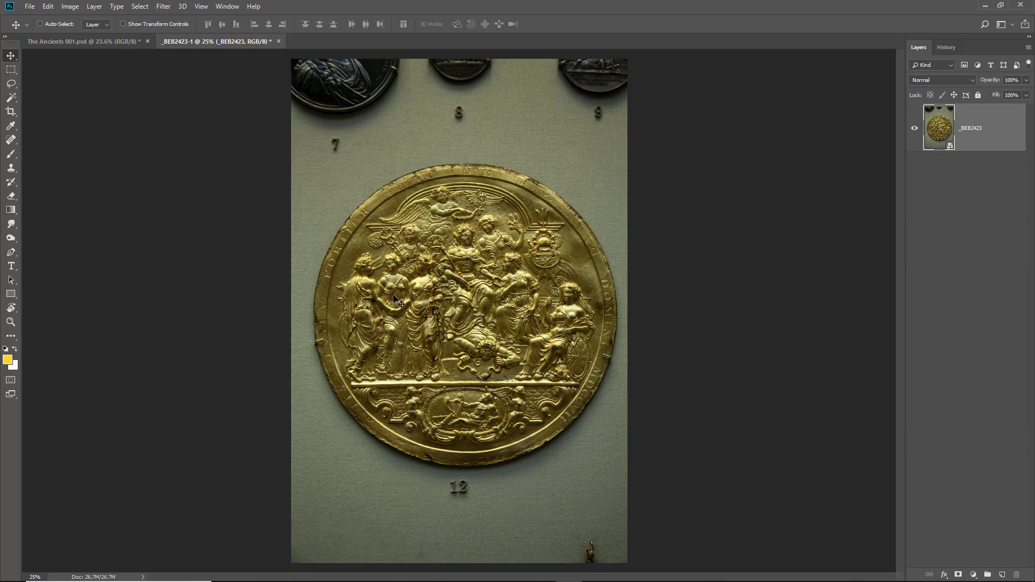
# - Make an elliptical selection around the gold medallion in _BEB2423-1
pyautogui.click(15, 70)
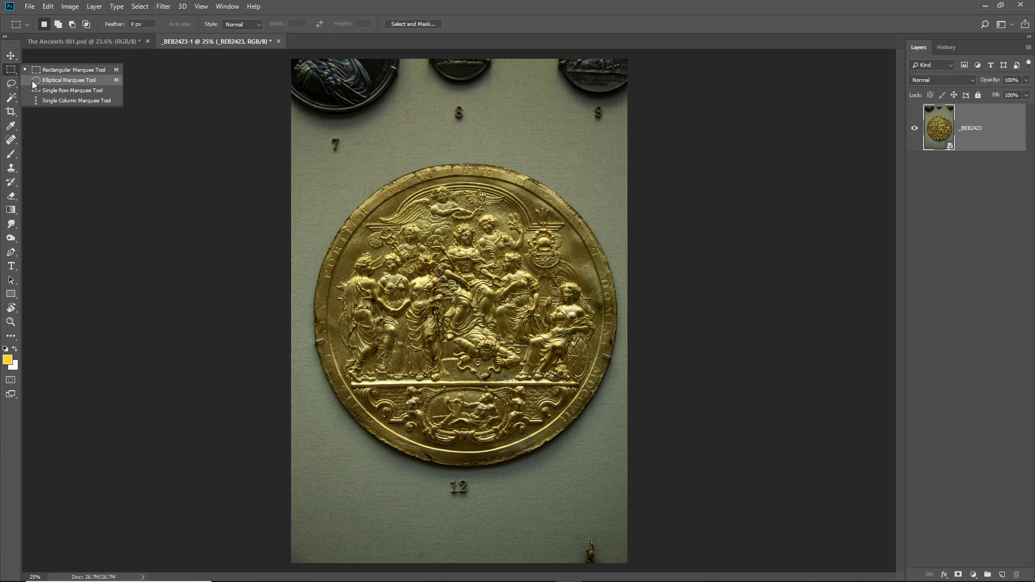
pyautogui.click(33, 81)
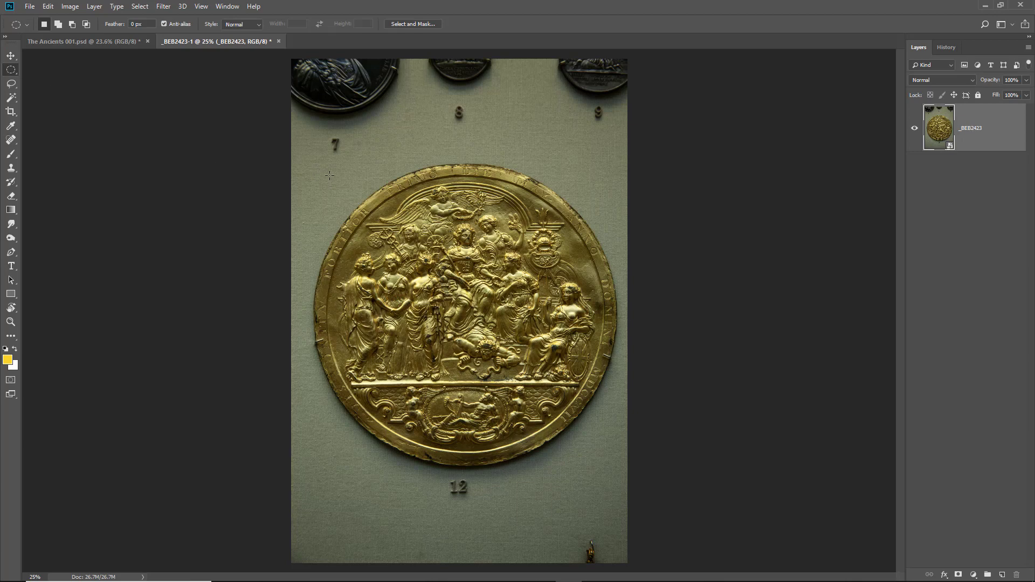
pyautogui.moveTo(324, 165); pyautogui.dragTo(627, 488)
pyautogui.moveTo(498, 335); pyautogui.dragTo(488, 334)
# - Fit the selection to the medallion's rim by transforming it to 100.53% width, 100.35% height and 0.32° rotation
pyautogui.click(138, 7)
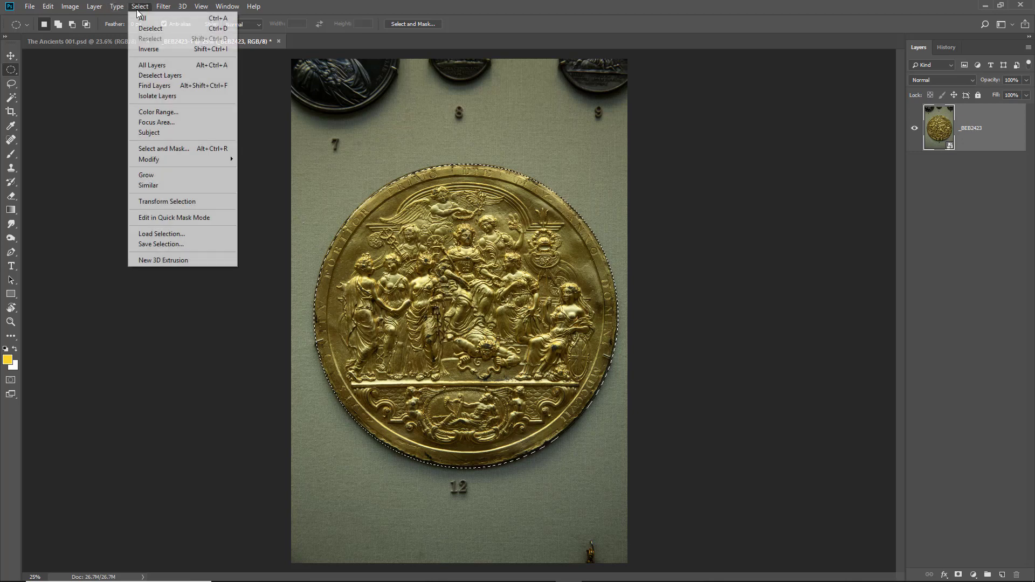
pyautogui.click(153, 203)
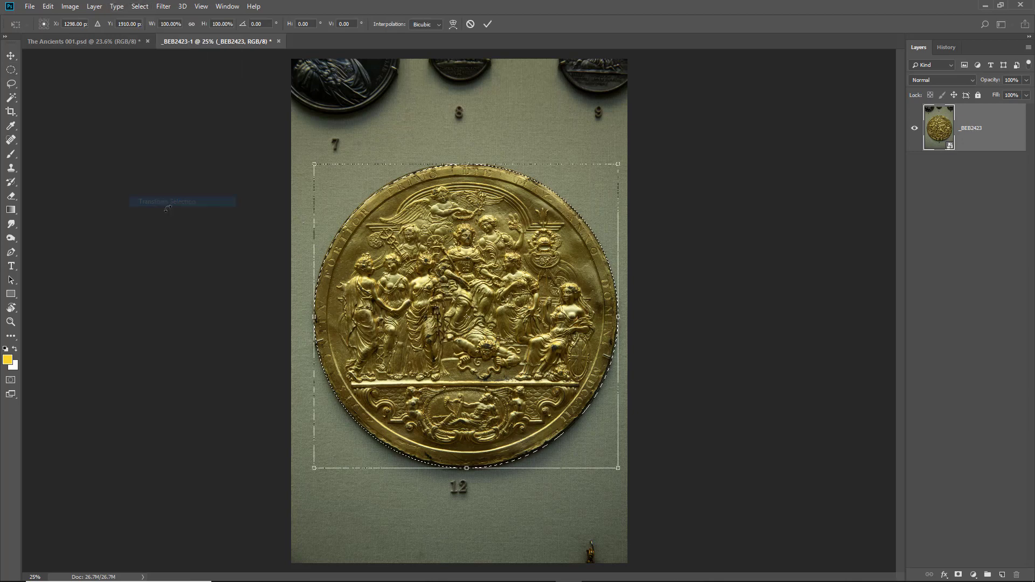
pyautogui.moveTo(468, 161); pyautogui.dragTo(468, 160)
pyautogui.moveTo(315, 316); pyautogui.dragTo(314, 317)
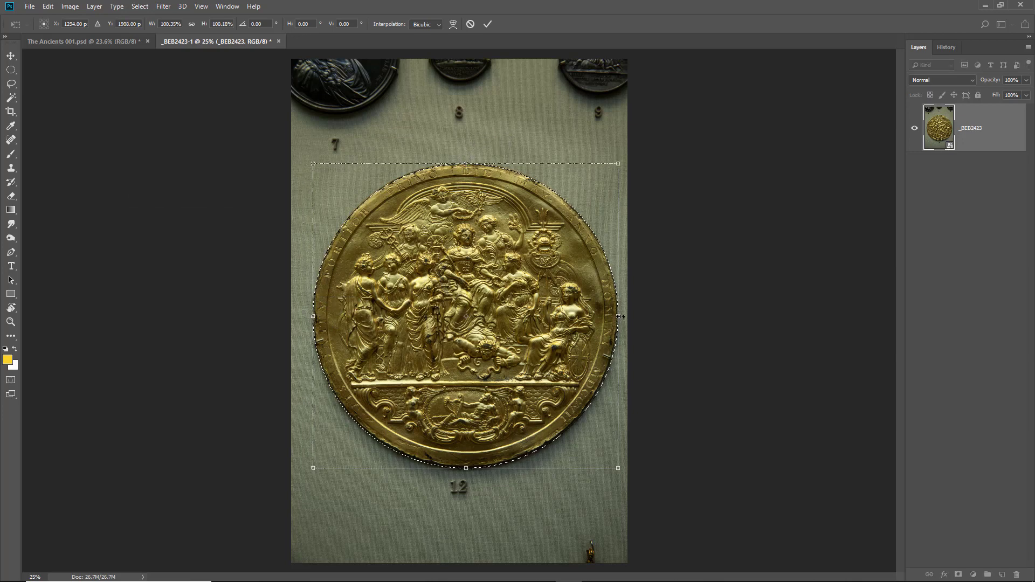
pyautogui.moveTo(620, 316); pyautogui.dragTo(623, 317)
pyautogui.moveTo(467, 467); pyautogui.dragTo(466, 469)
pyautogui.moveTo(627, 484); pyautogui.dragTo(621, 477)
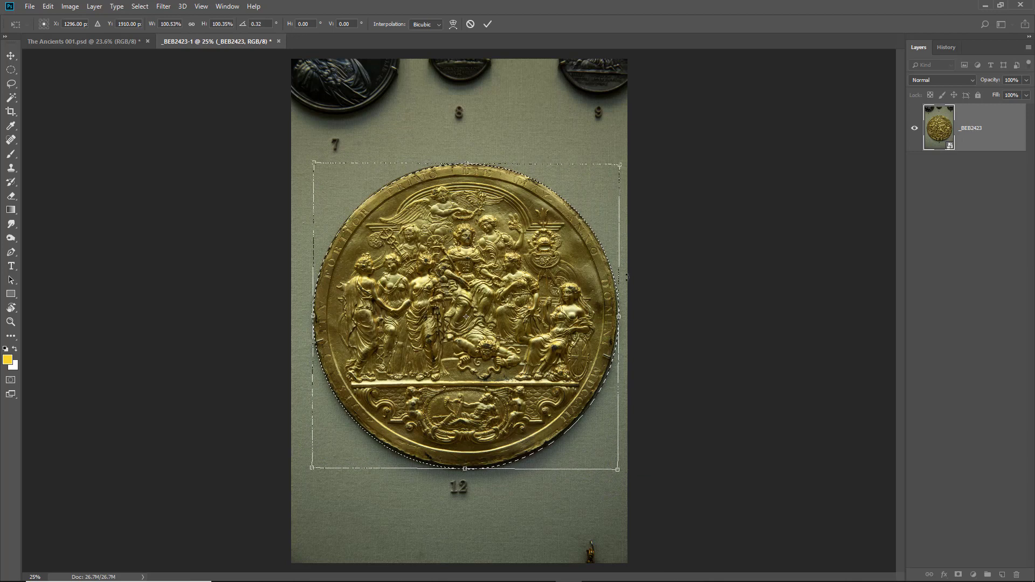
pyautogui.press('Return')
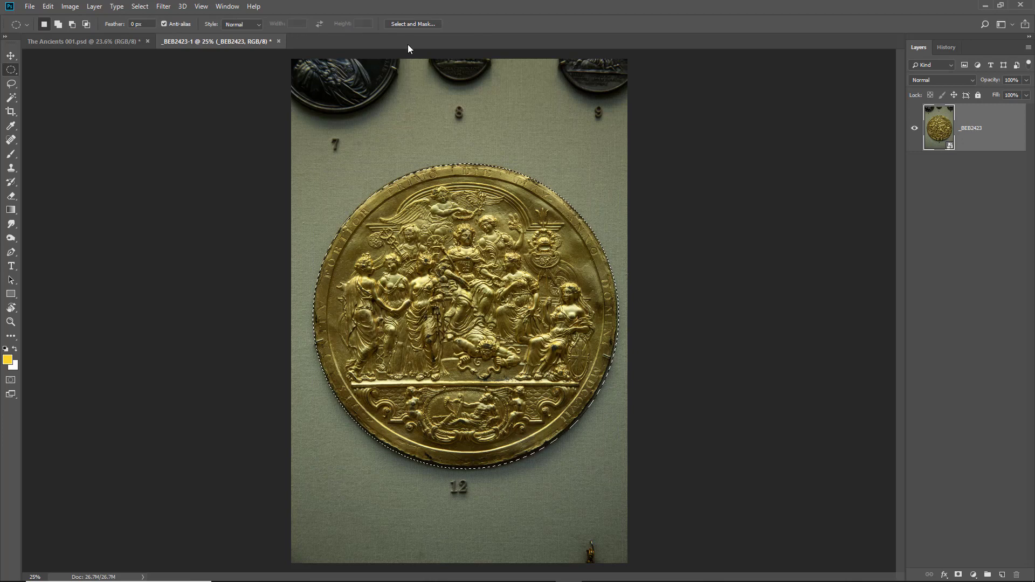
# - Feather the medallion selection by 33 px in Select and Mask and output it as a selection
pyautogui.click(413, 24)
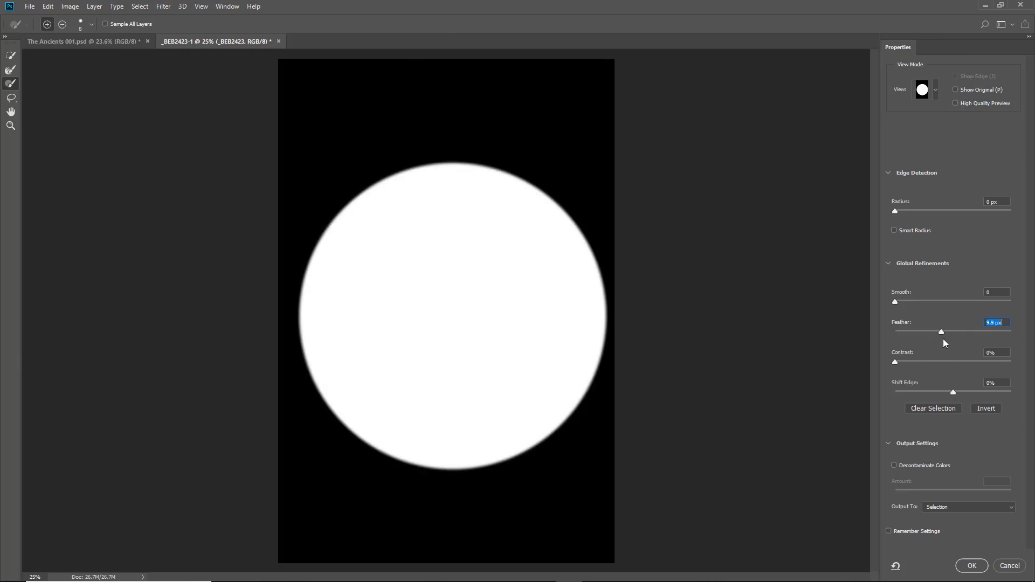
pyautogui.moveTo(942, 330); pyautogui.dragTo(948, 341)
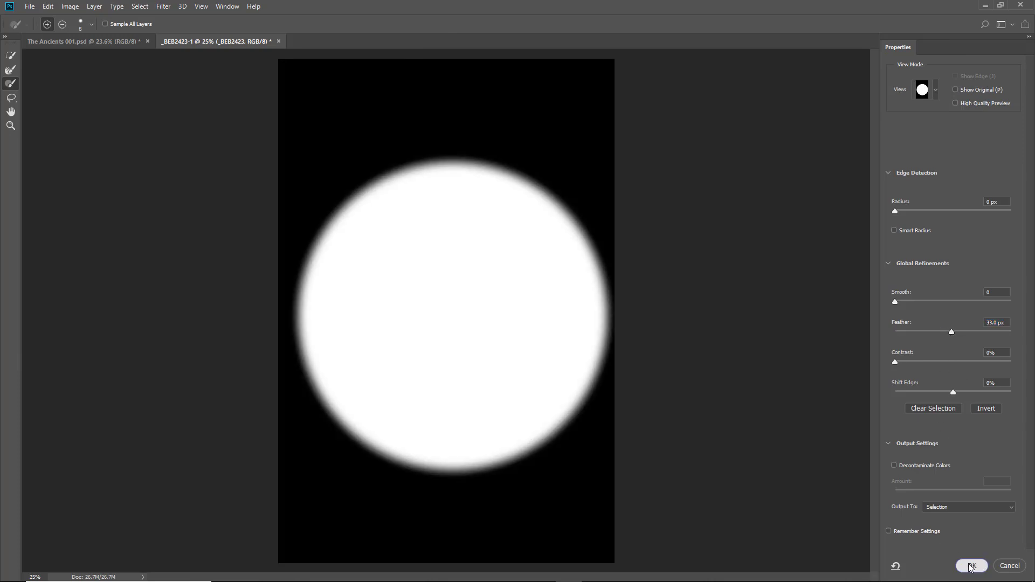
pyautogui.click(972, 566)
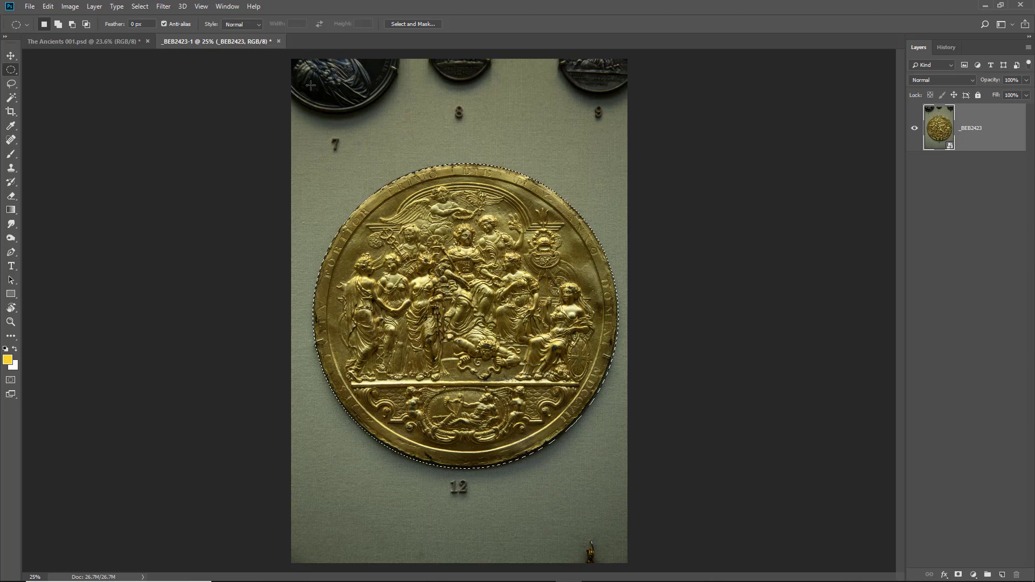
# - Paste the medallion into The Ancients 001.psd, place its layer below the bust and position it behind the head at the upper right
pyautogui.click(144, 43)
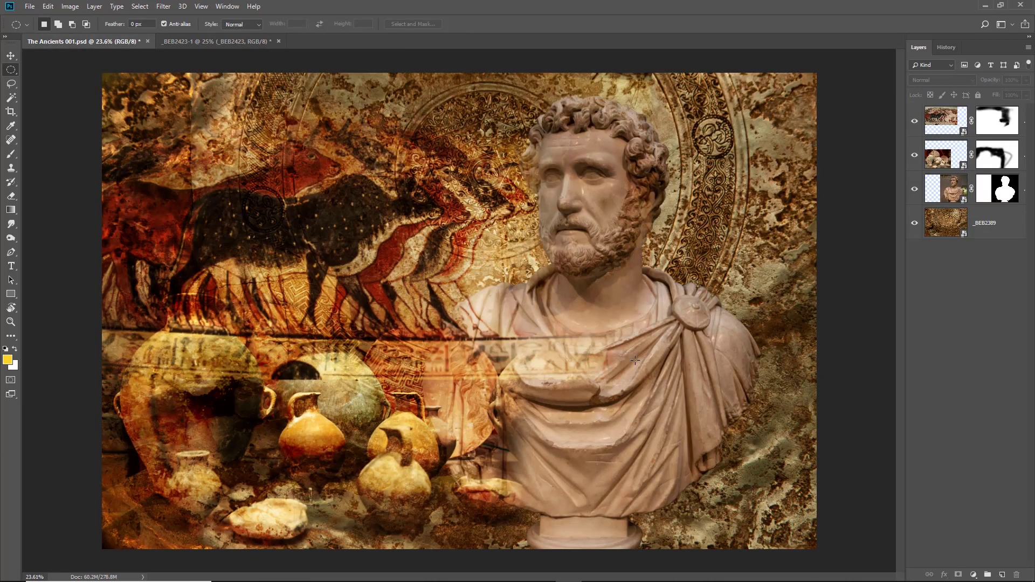
pyautogui.hotkey('ctrl', 'v')
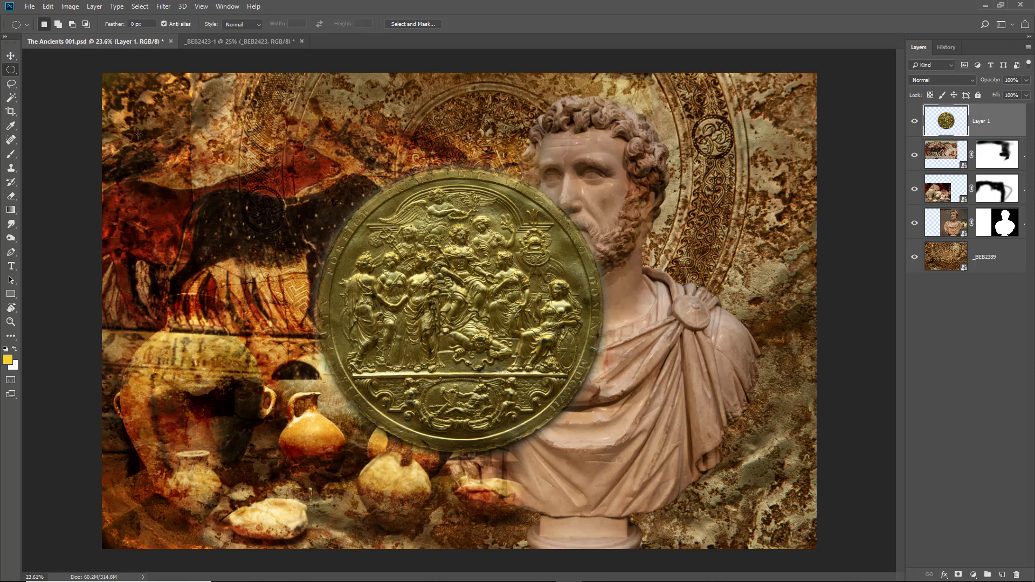
pyautogui.click(11, 56)
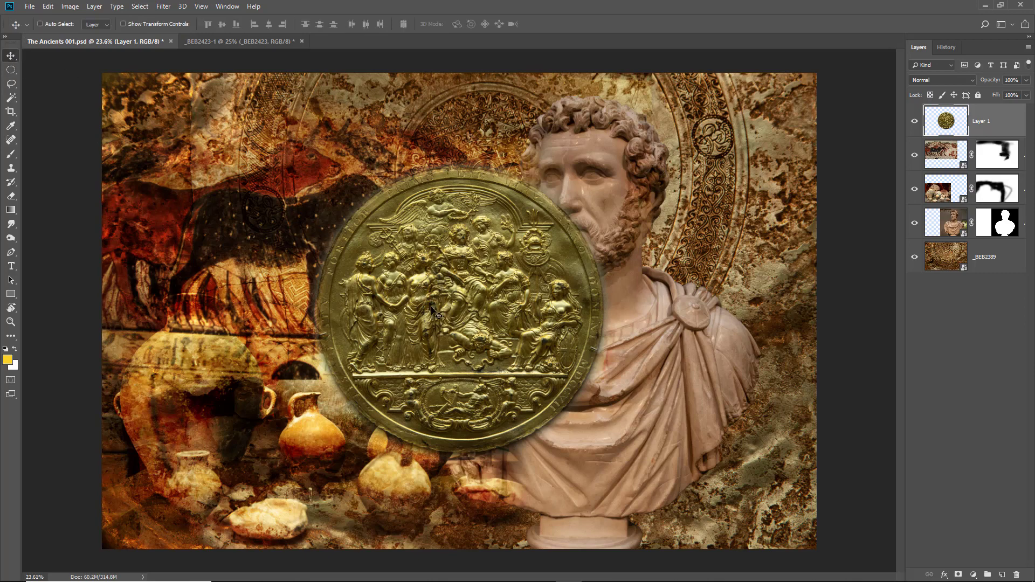
pyautogui.moveTo(432, 309); pyautogui.dragTo(642, 214)
pyautogui.moveTo(961, 118); pyautogui.dragTo(960, 229)
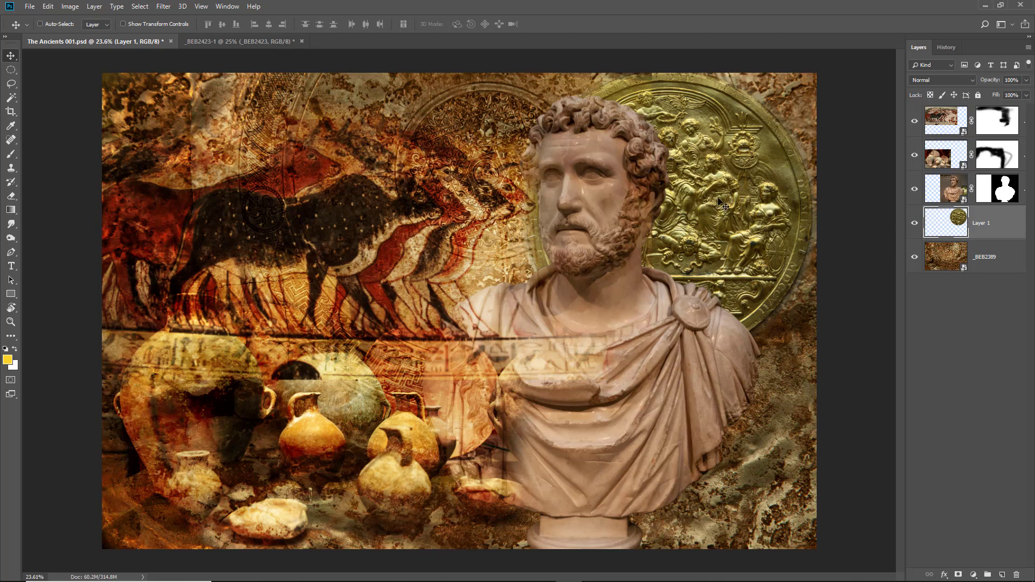
pyautogui.moveTo(730, 199)
pyautogui.mouseDown()
pyautogui.moveTo(742, 193)
pyautogui.moveTo(729, 211)
pyautogui.mouseUp()
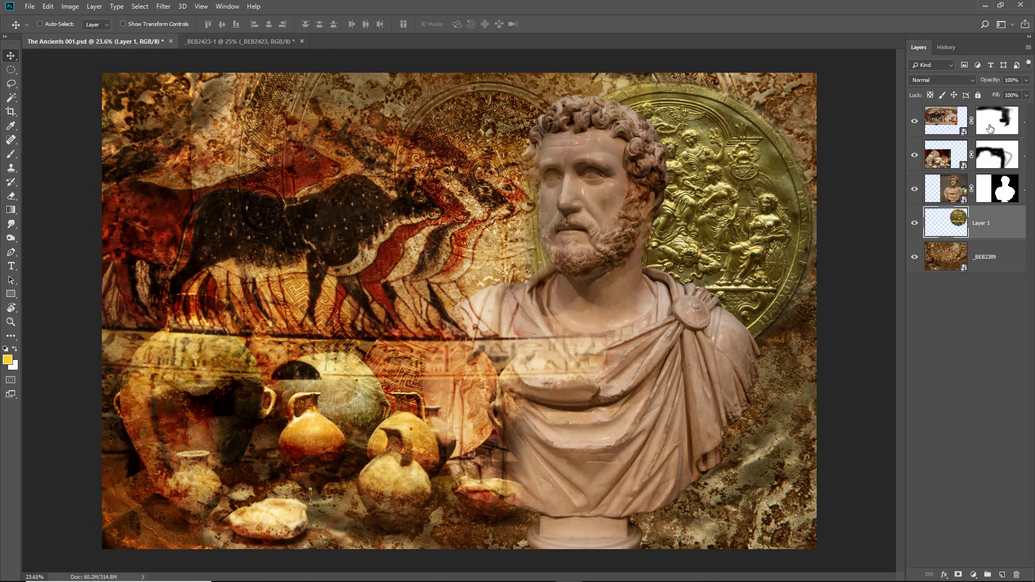
# - Add a layer mask to the medallion and soften its outer rim with a 250 px black brush at 10% flow
pyautogui.click(958, 576)
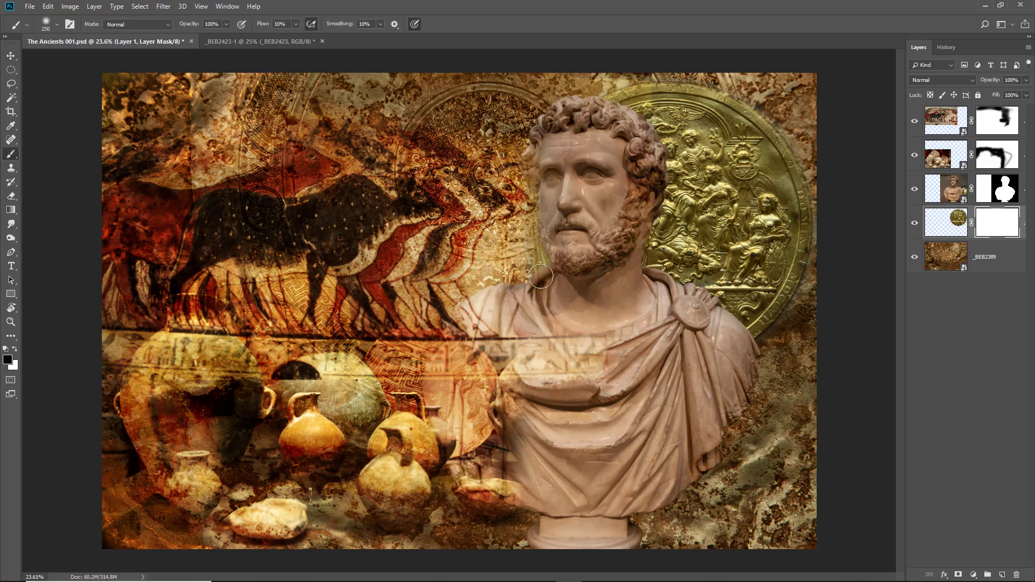
pyautogui.moveTo(523, 192); pyautogui.dragTo(539, 275)
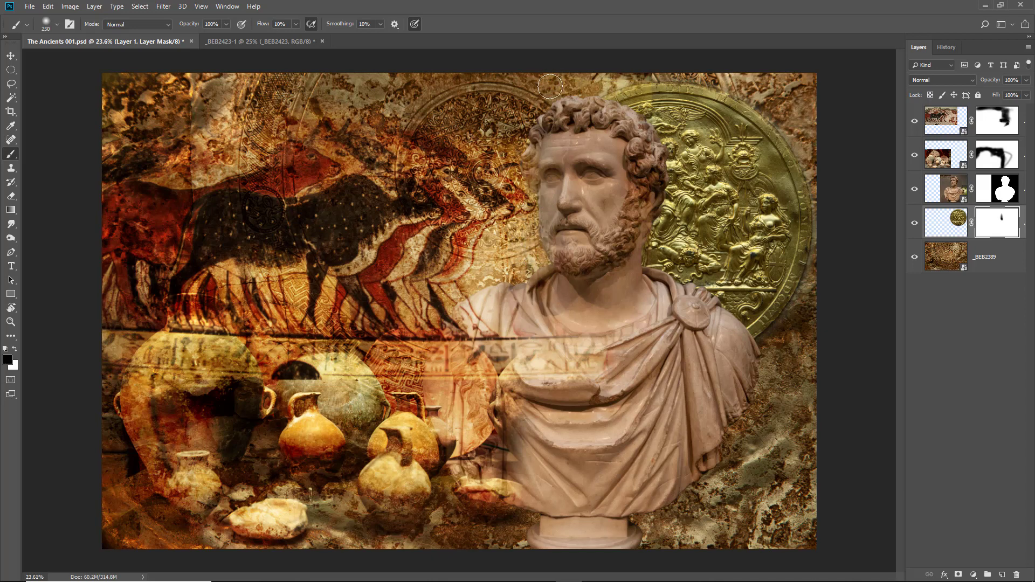
pyautogui.moveTo(802, 191)
pyautogui.mouseDown()
pyautogui.moveTo(805, 159)
pyautogui.moveTo(810, 171)
pyautogui.moveTo(773, 109)
pyautogui.moveTo(787, 119)
pyautogui.moveTo(820, 219)
pyautogui.moveTo(787, 316)
pyautogui.mouseUp()
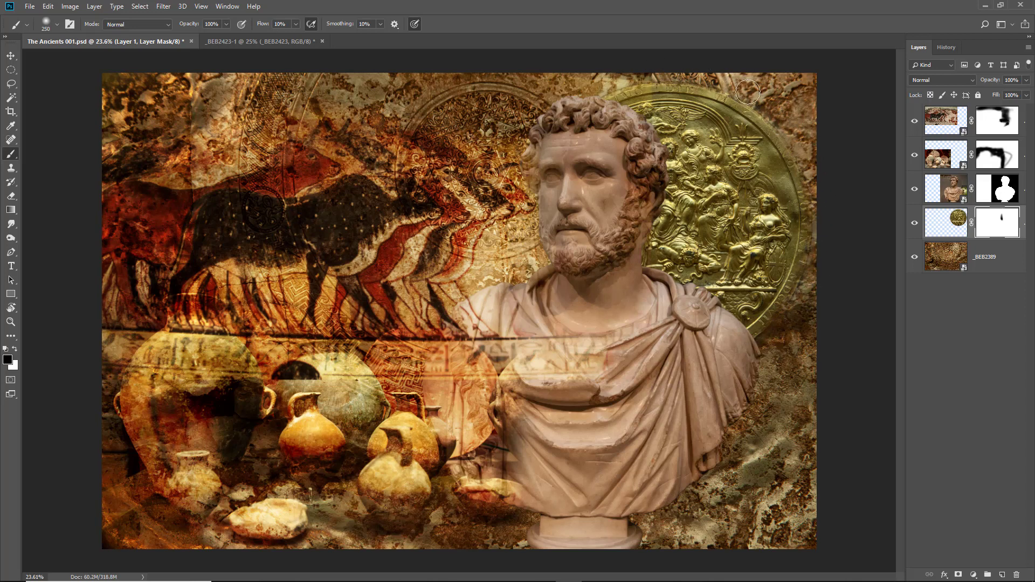
pyautogui.moveTo(603, 69)
pyautogui.mouseDown()
pyautogui.moveTo(729, 79)
pyautogui.moveTo(824, 186)
pyautogui.moveTo(822, 170)
pyautogui.moveTo(816, 236)
pyautogui.moveTo(758, 393)
pyautogui.mouseUp()
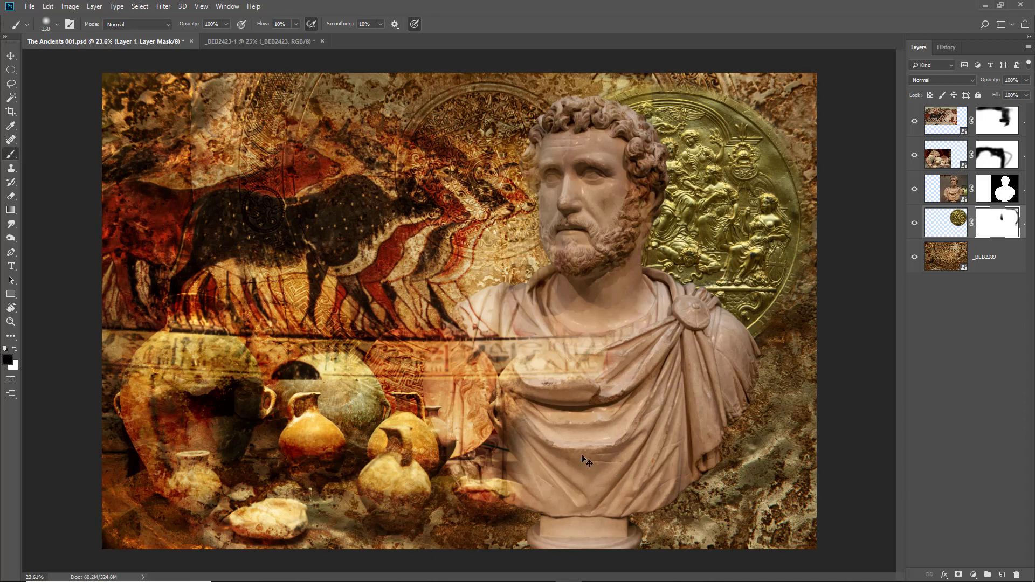
# - Cool and brighten the bust layer in Camera Raw, setting Temperature to 2950, Exposure to +0.90 and Whites to +23
pyautogui.click(950, 190)
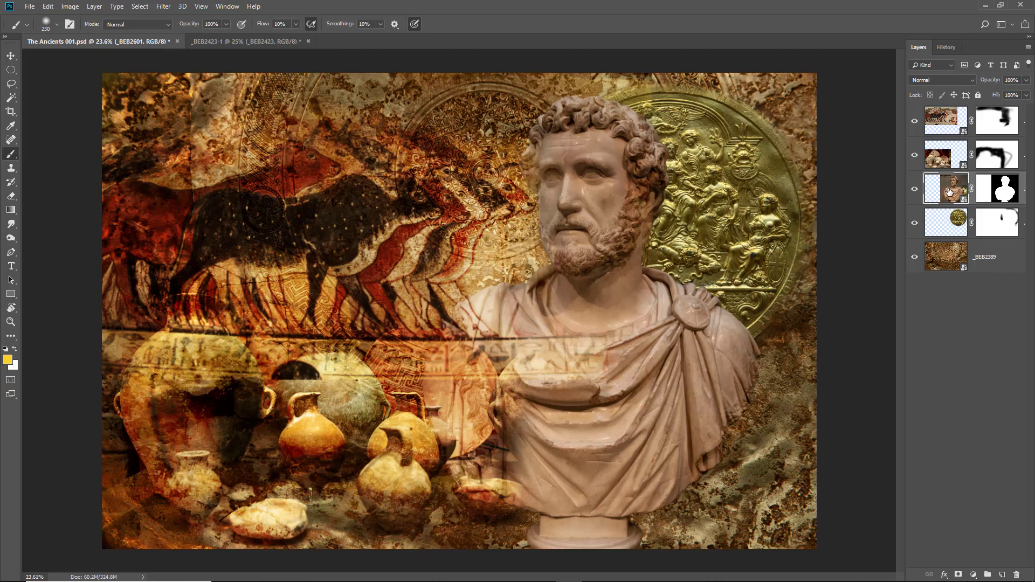
pyautogui.doubleClick(951, 189)
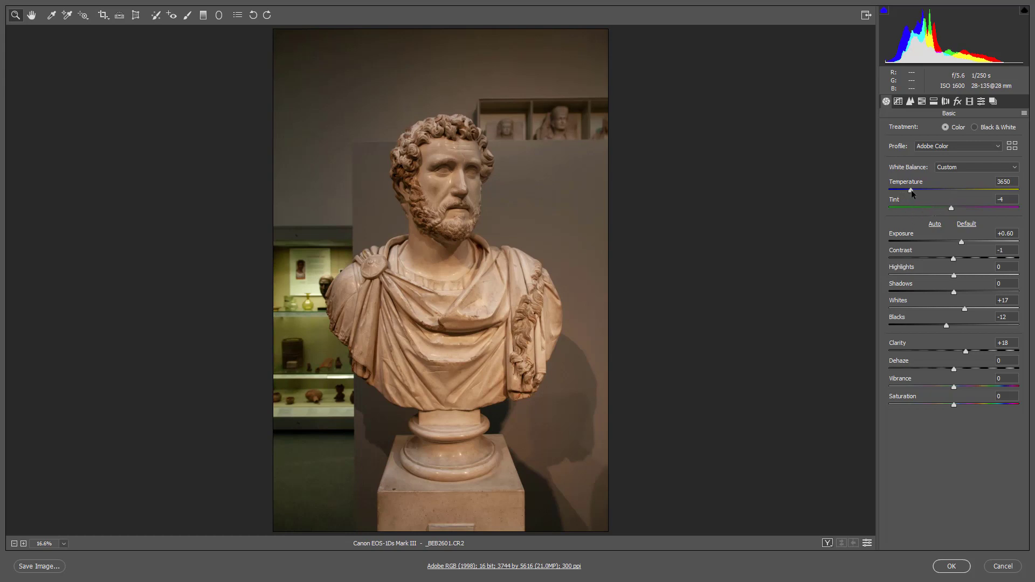
pyautogui.moveTo(912, 190); pyautogui.dragTo(903, 192)
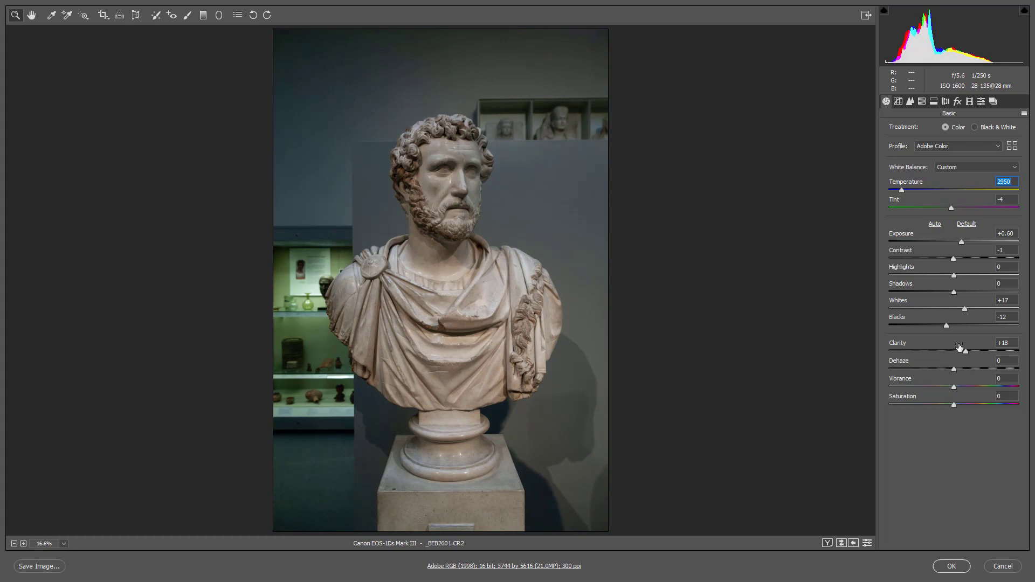
pyautogui.moveTo(962, 242); pyautogui.dragTo(965, 243)
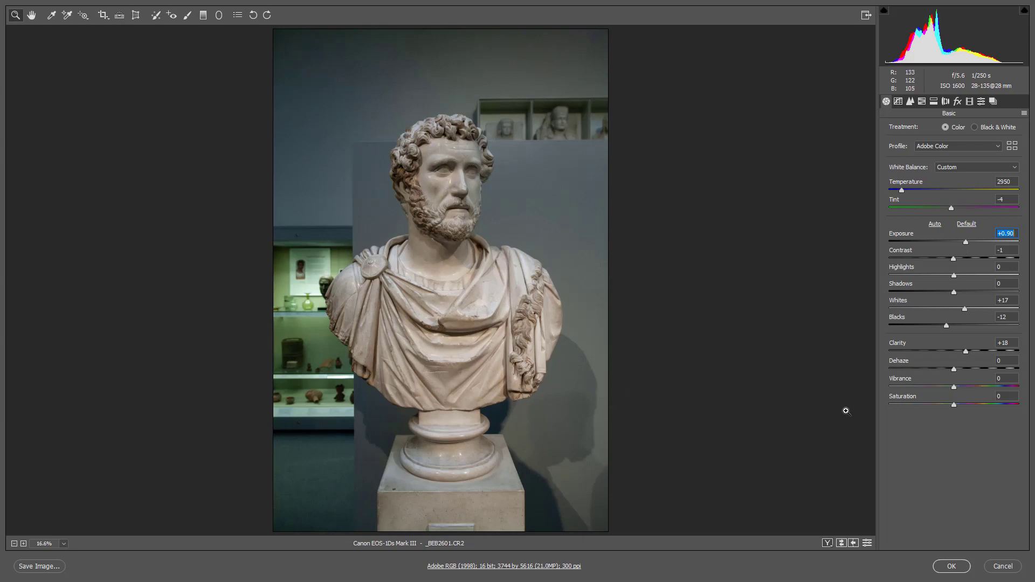
pyautogui.moveTo(965, 309); pyautogui.dragTo(972, 311)
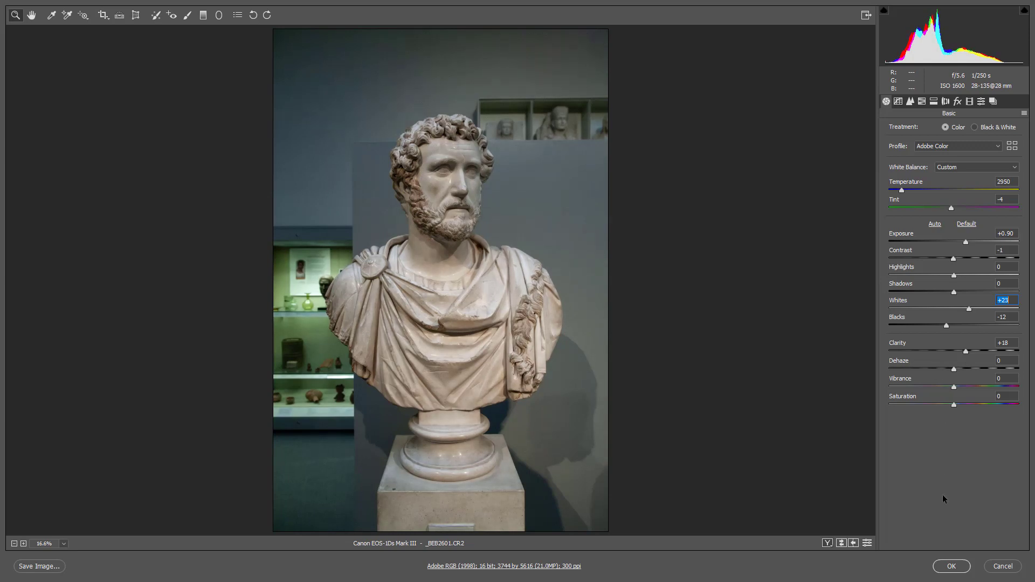
pyautogui.click(948, 566)
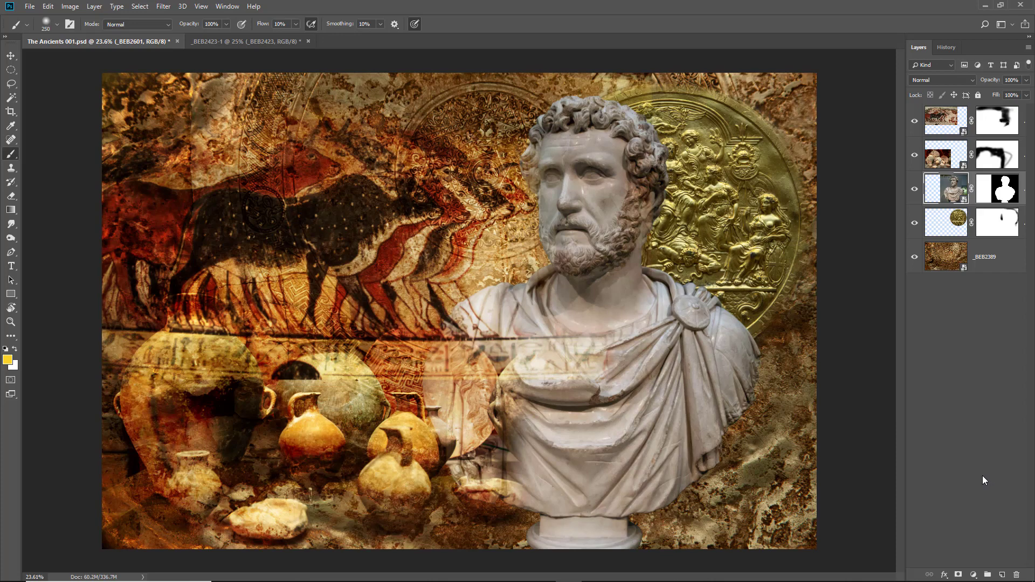
# - Rewarm the bust in Camera Raw by setting Temperature to 3400, and fine-tune its white balance toward a slightly yellower tone
pyautogui.doubleClick(948, 188)
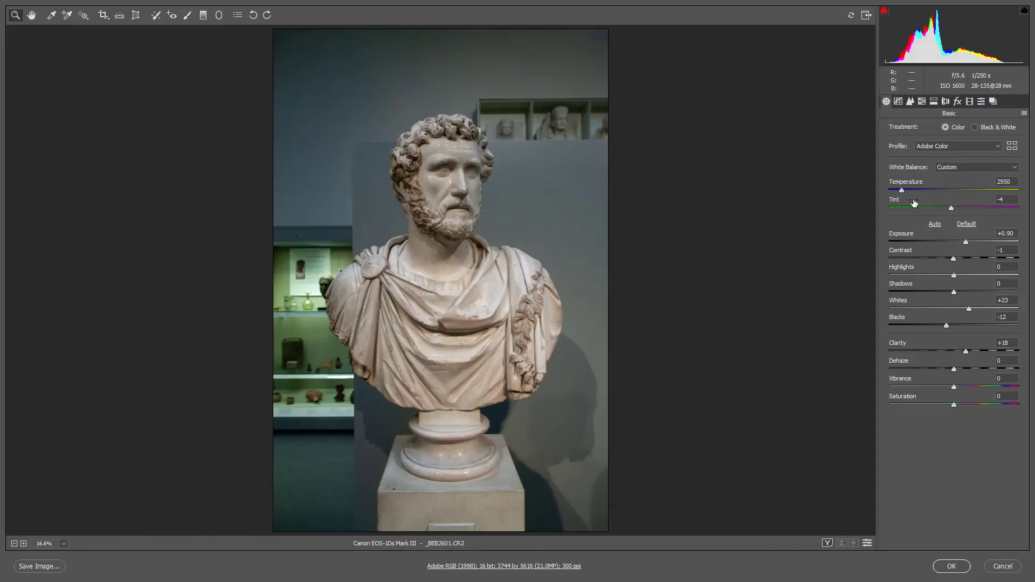
pyautogui.moveTo(902, 190); pyautogui.dragTo(907, 190)
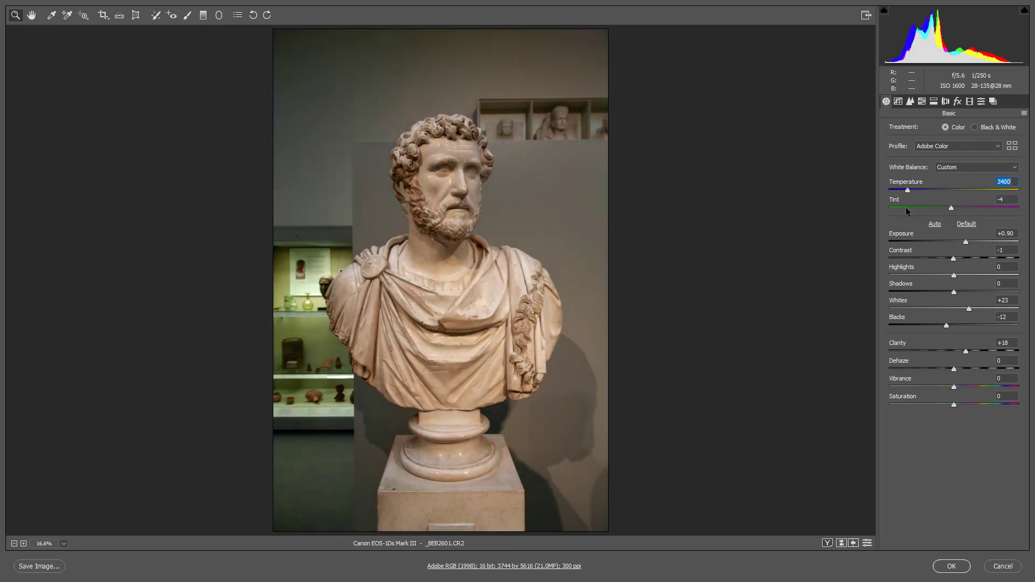
pyautogui.click(952, 566)
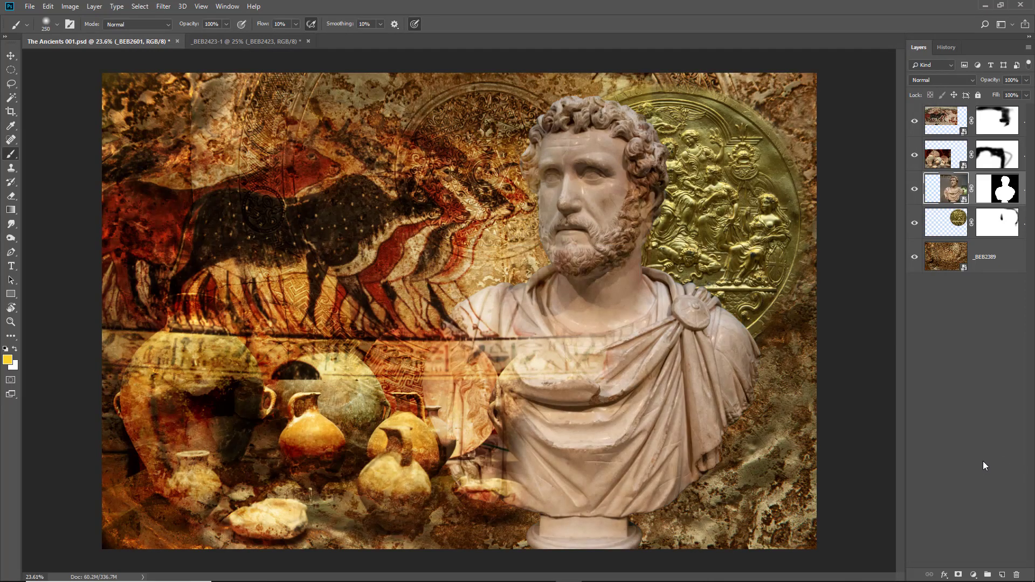
pyautogui.doubleClick(945, 189)
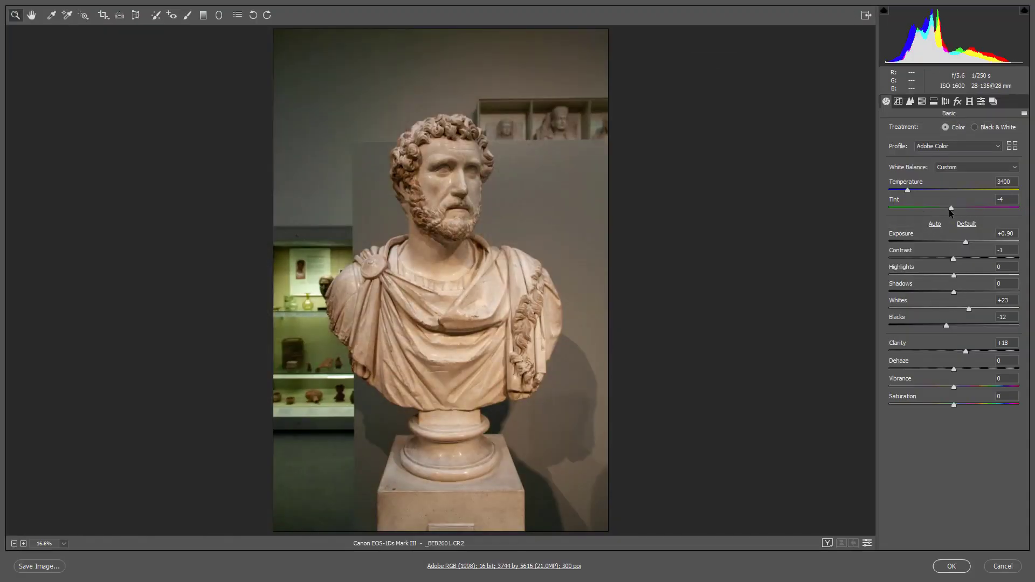
pyautogui.moveTo(950, 210); pyautogui.dragTo(912, 192)
pyautogui.click(952, 566)
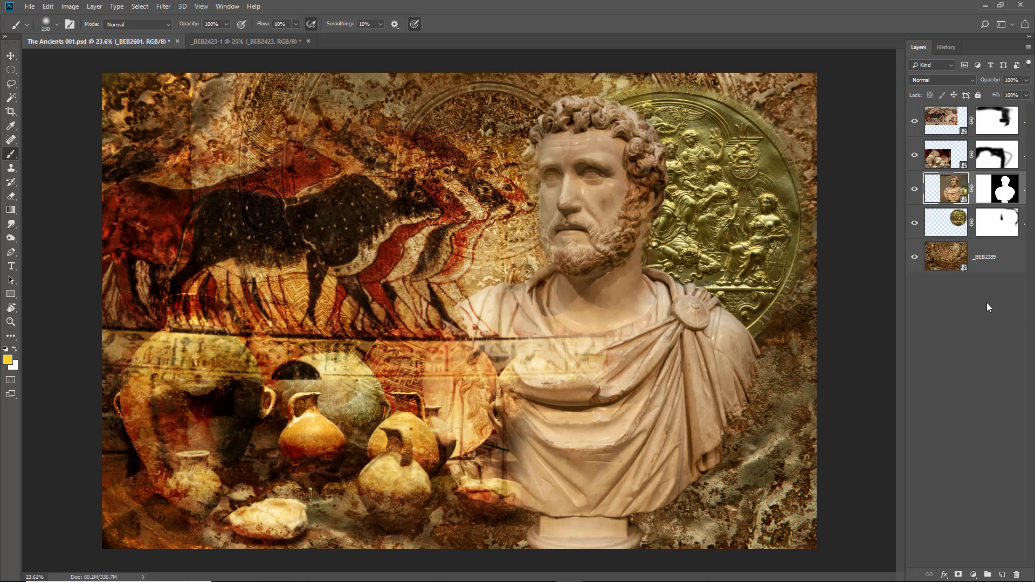
# - Fade more of the medallion's outer rim on its layer mask
pyautogui.click(993, 226)
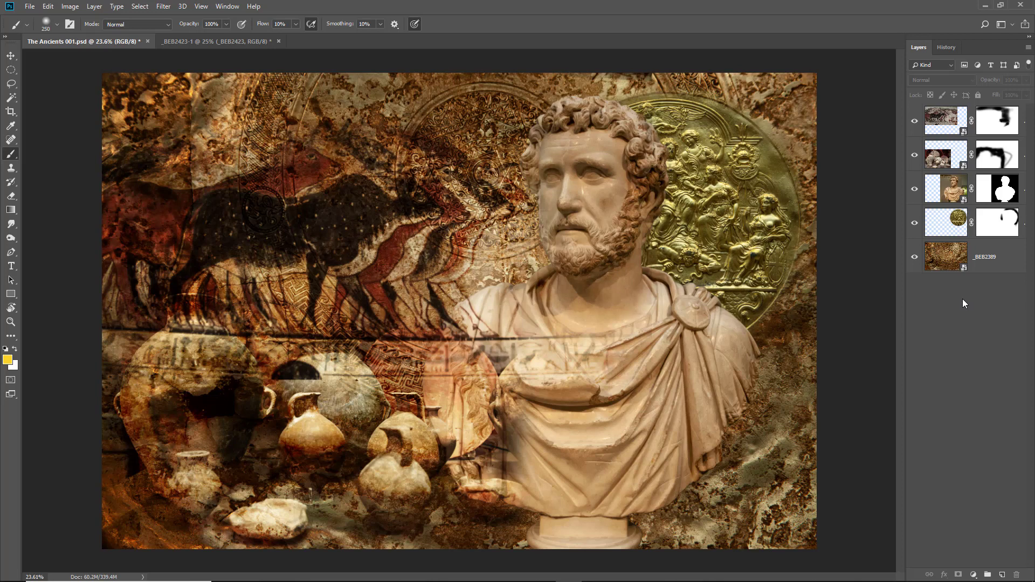
# - Flatten the montage's layers into a single background layer
pyautogui.click(942, 122)
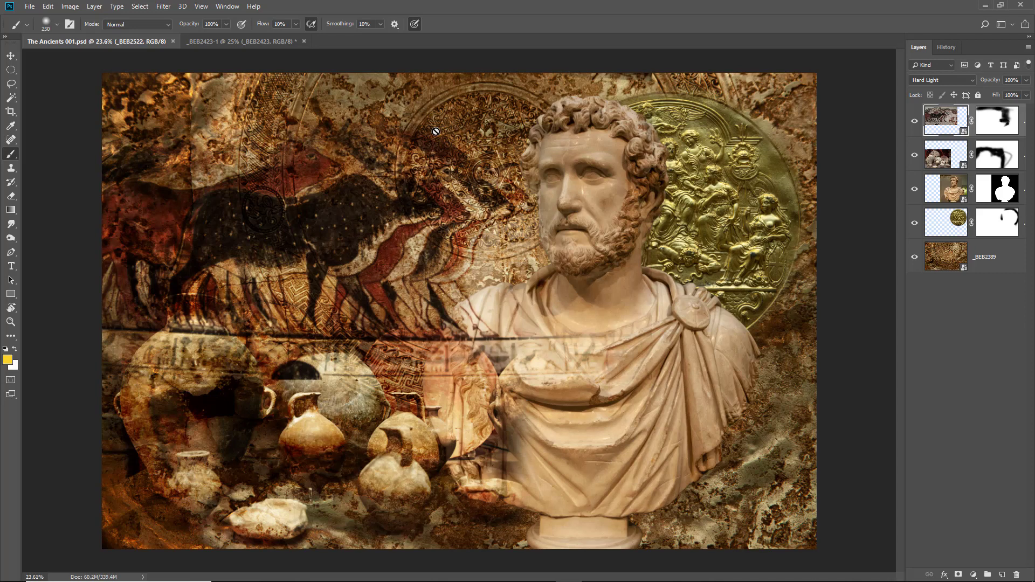
pyautogui.click(1029, 48)
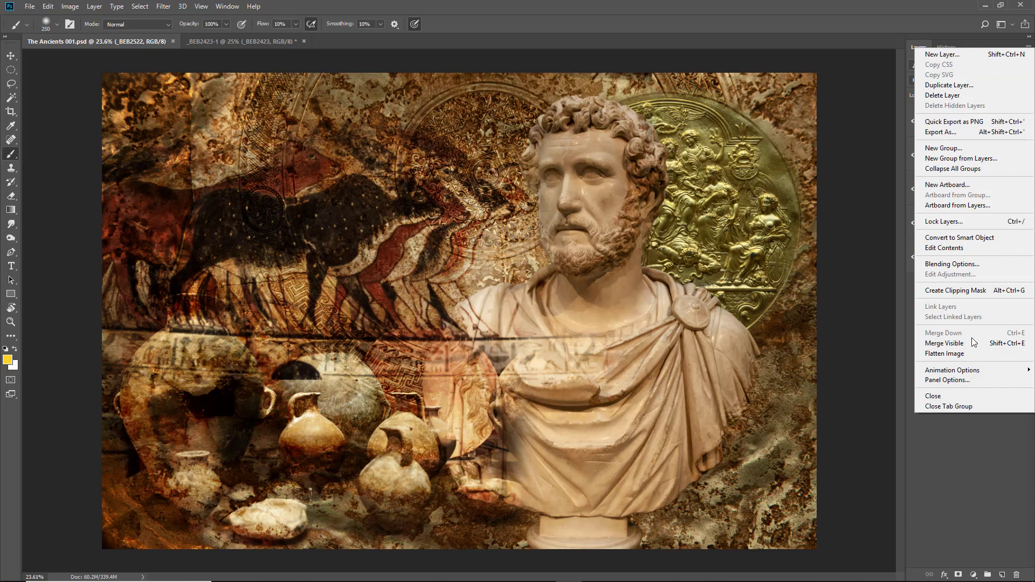
pyautogui.click(959, 354)
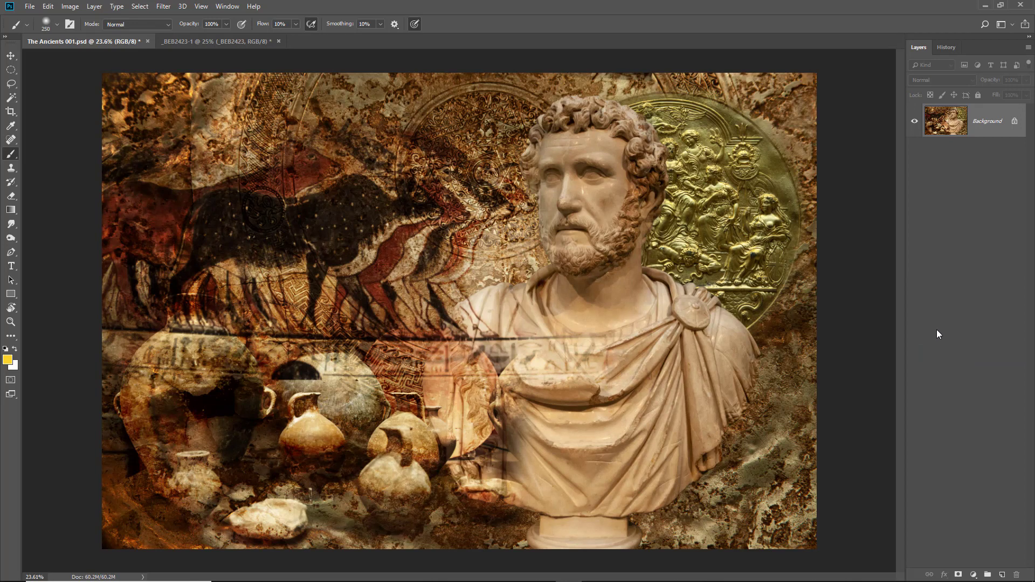
# - Burn the bust's shoulder and pedestal with a 500 px Burn brush on Midtones at 5% exposure
pyautogui.click(12, 239)
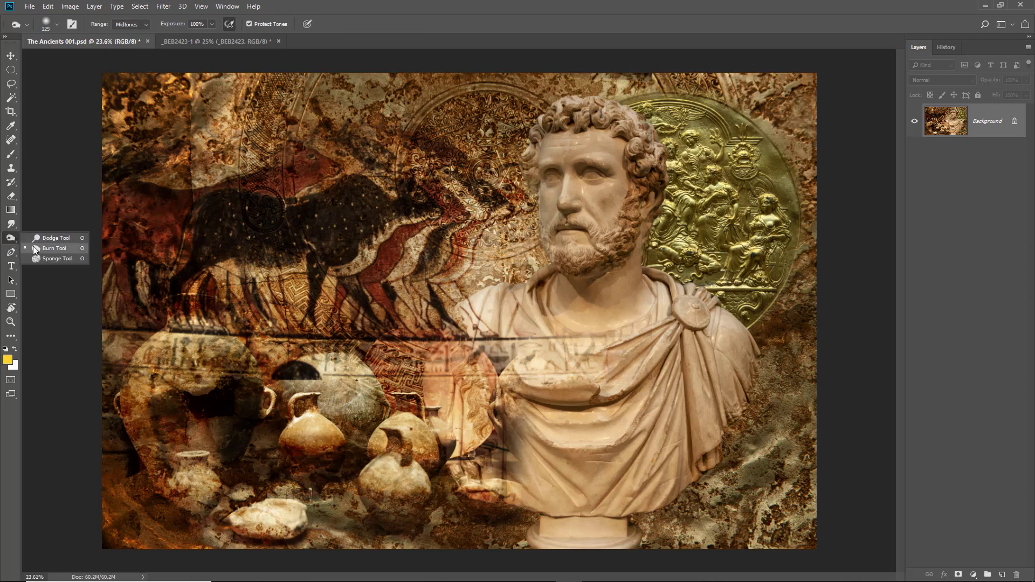
pyautogui.click(34, 249)
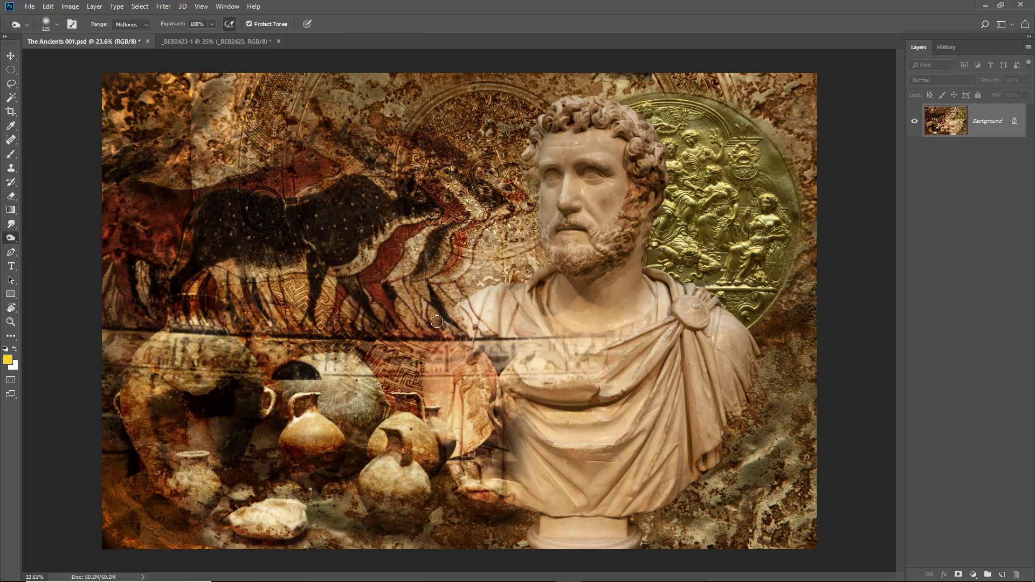
pyautogui.press(']')
pyautogui.press(']')
pyautogui.press(']')
pyautogui.press(']')
pyautogui.press(']')
pyautogui.press(']')
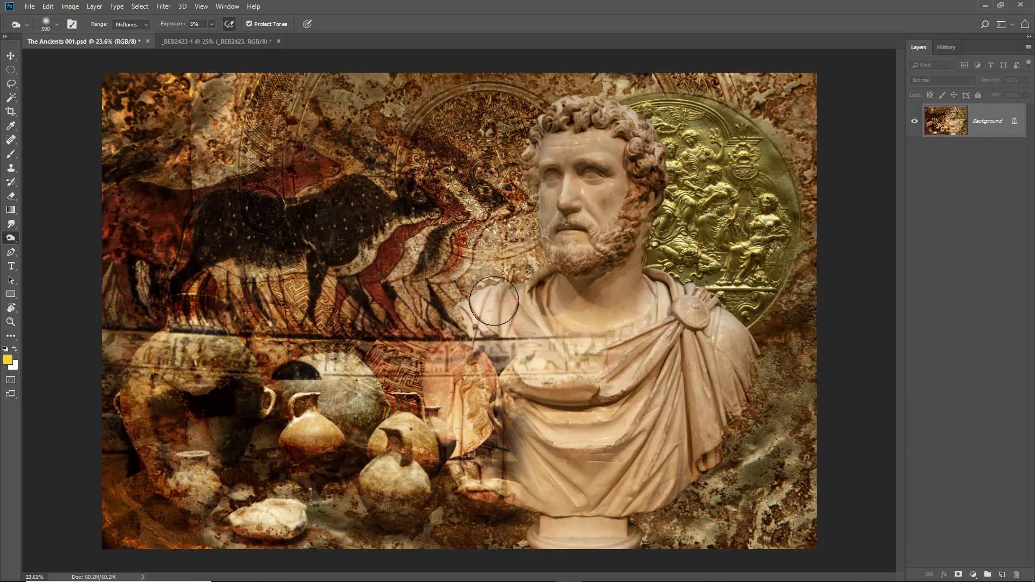
pyautogui.moveTo(494, 300)
pyautogui.mouseDown()
pyautogui.moveTo(468, 352)
pyautogui.moveTo(502, 301)
pyautogui.moveTo(469, 317)
pyautogui.moveTo(511, 301)
pyautogui.moveTo(497, 344)
pyautogui.moveTo(547, 298)
pyautogui.mouseUp()
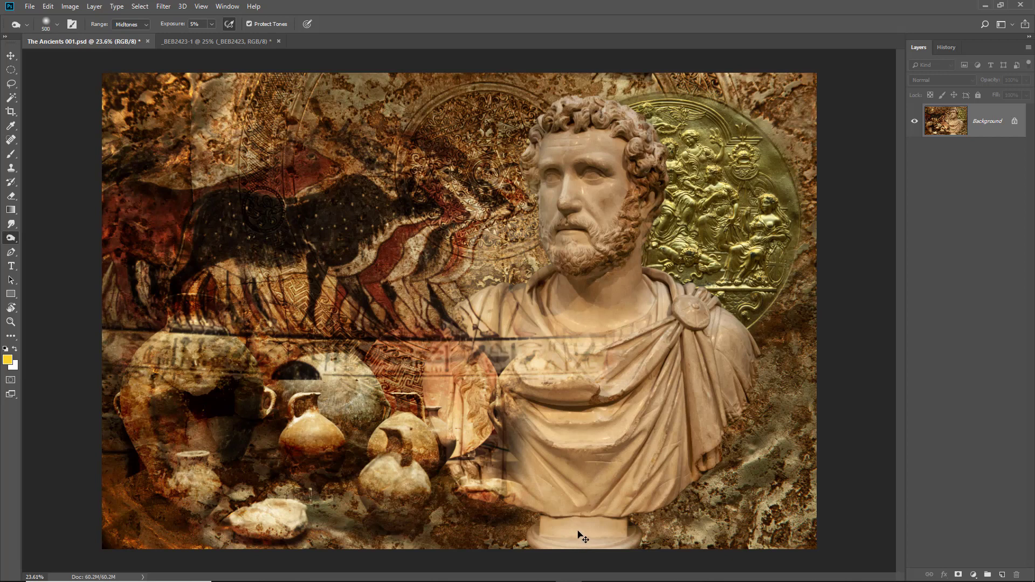
pyautogui.moveTo(576, 529); pyautogui.dragTo(594, 519)
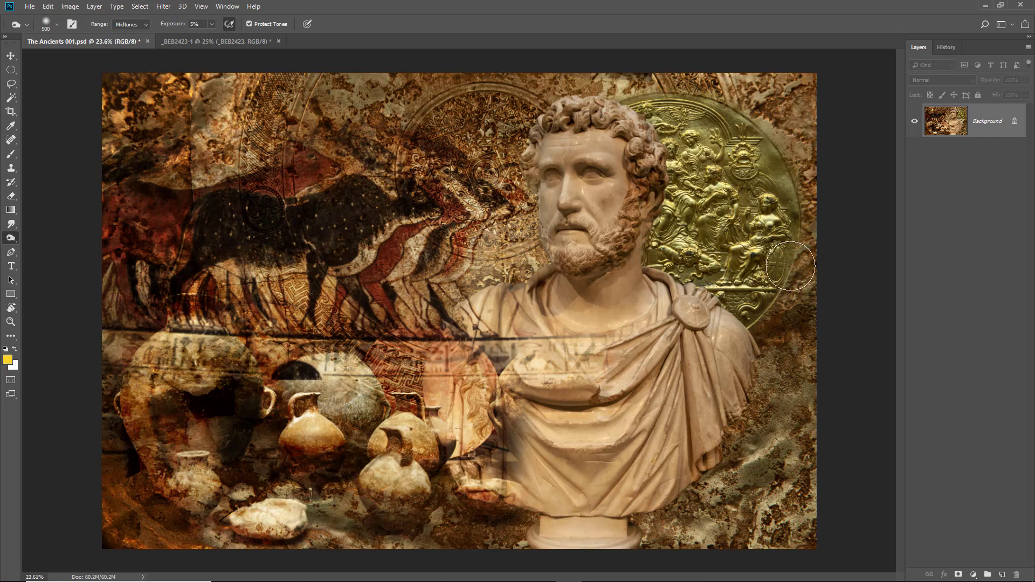
# - Revert the montage to the history state before flattening, undoing the flatten and the burn strokes
pyautogui.click(947, 48)
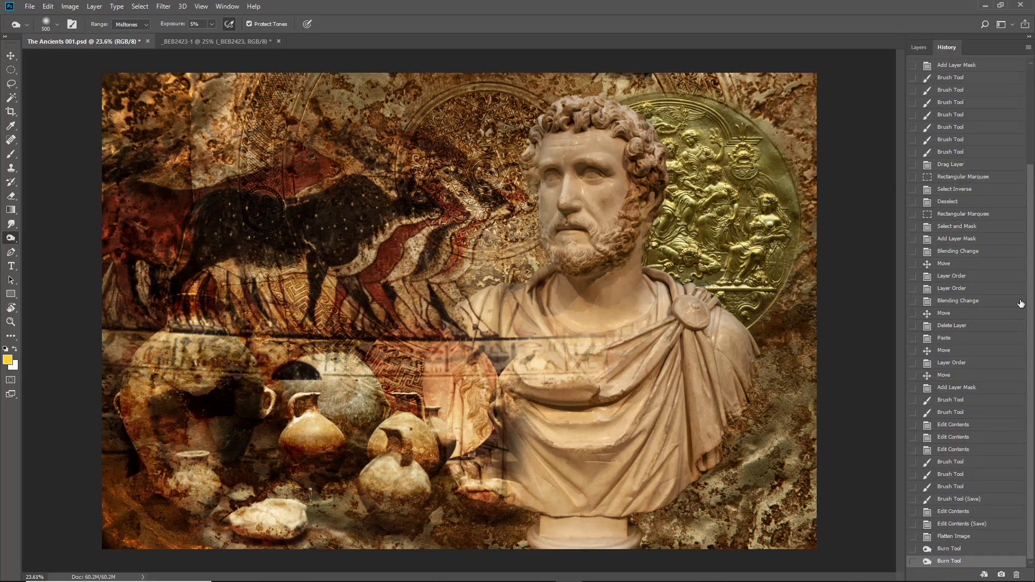
pyautogui.click(943, 526)
pyautogui.click(919, 48)
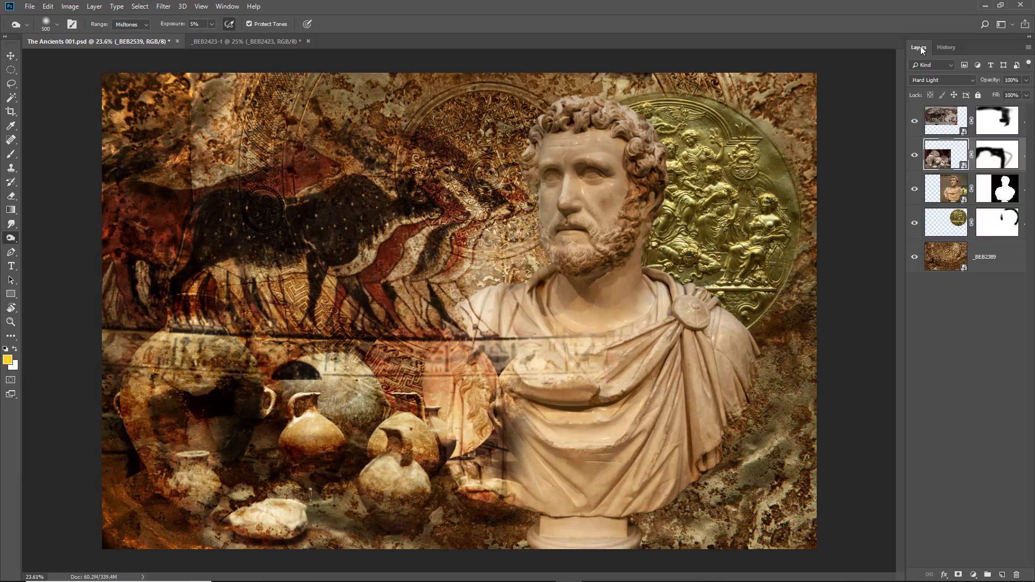
# - Fade out the bust's pedestal and lower edge on its layer mask with a black brush enlarged to 700 px at 10% flow
pyautogui.click(1000, 191)
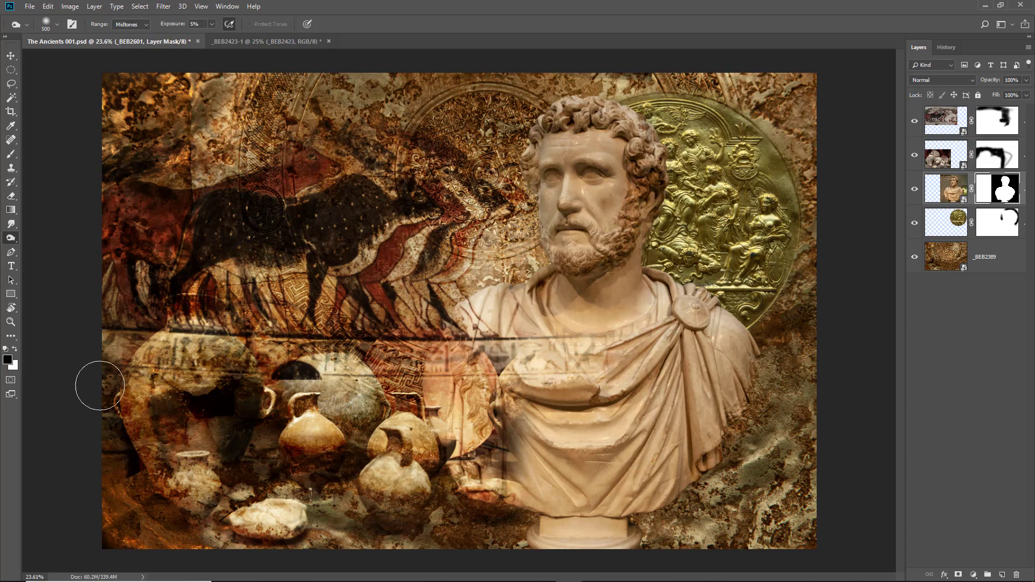
pyautogui.click(12, 160)
pyautogui.click(37, 154)
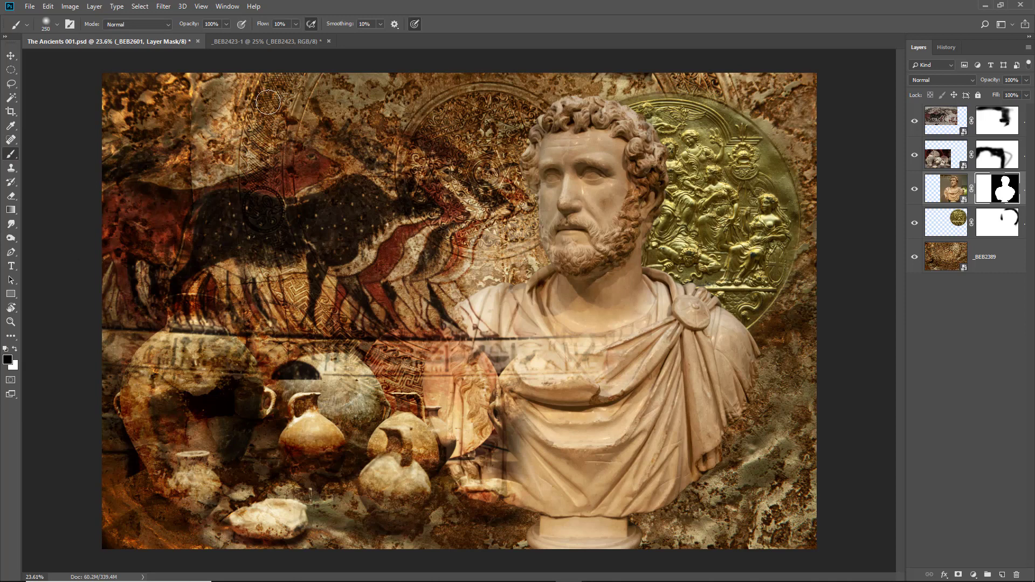
pyautogui.moveTo(530, 488); pyautogui.dragTo(525, 502)
pyautogui.press(']')
pyautogui.press(']')
pyautogui.press(']')
pyautogui.press(']')
pyautogui.press(']')
pyautogui.moveTo(672, 561)
pyautogui.mouseDown()
pyautogui.moveTo(540, 557)
pyautogui.moveTo(484, 570)
pyautogui.moveTo(667, 562)
pyautogui.moveTo(511, 551)
pyautogui.moveTo(672, 552)
pyautogui.moveTo(441, 547)
pyautogui.moveTo(565, 548)
pyautogui.moveTo(495, 532)
pyautogui.moveTo(428, 536)
pyautogui.moveTo(661, 540)
pyautogui.moveTo(691, 535)
pyautogui.moveTo(665, 529)
pyautogui.moveTo(678, 517)
pyautogui.moveTo(709, 512)
pyautogui.moveTo(708, 502)
pyautogui.moveTo(674, 526)
pyautogui.moveTo(721, 506)
pyautogui.moveTo(447, 535)
pyautogui.mouseUp()
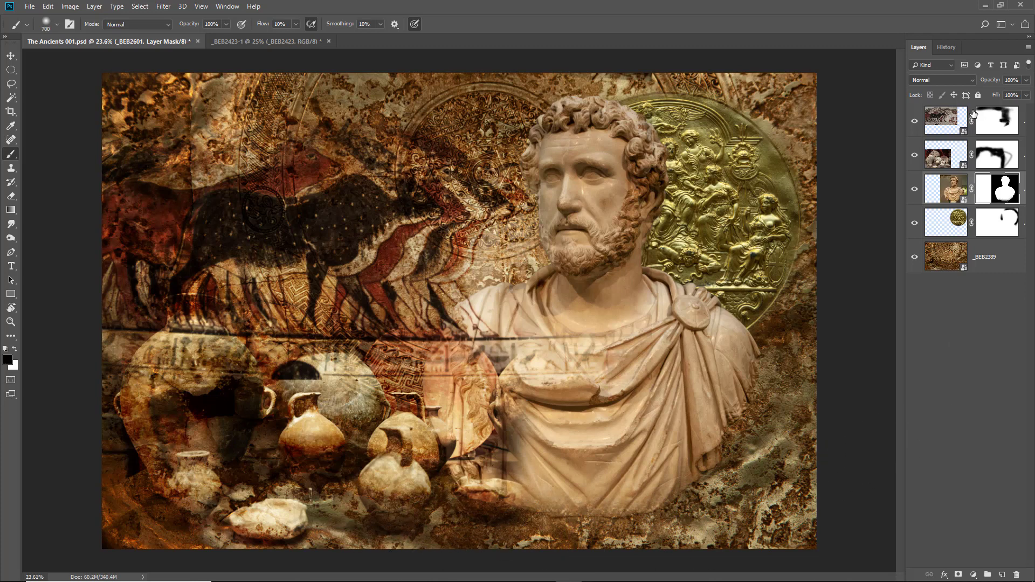
# - Flatten the retouched montage into one background layer
pyautogui.click(1029, 48)
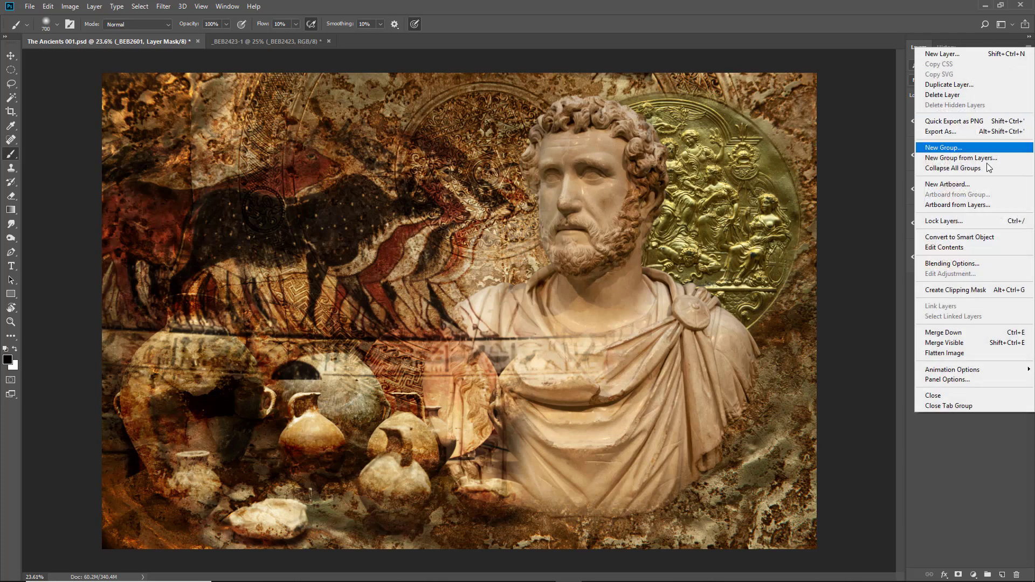
pyautogui.click(945, 353)
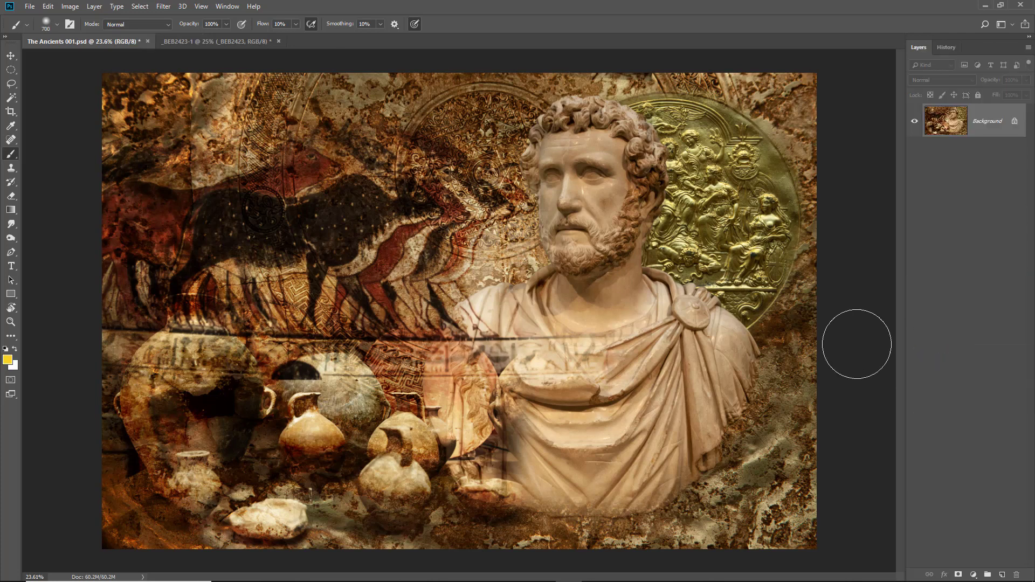
# - Burn the bright stone in front of the pottery with a 250 px brush on Midtones at 10% exposure
pyautogui.click(11, 238)
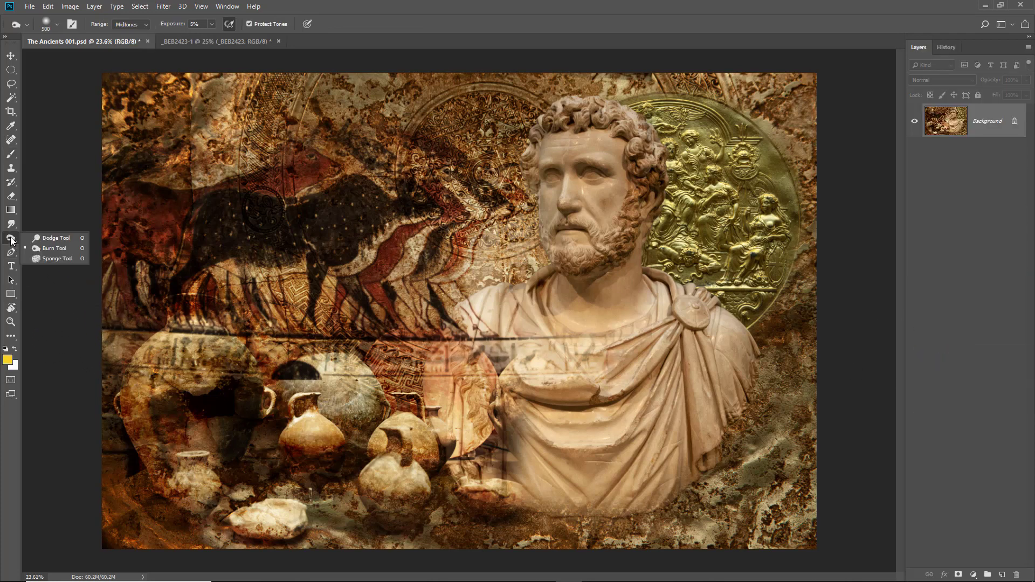
pyautogui.click(36, 241)
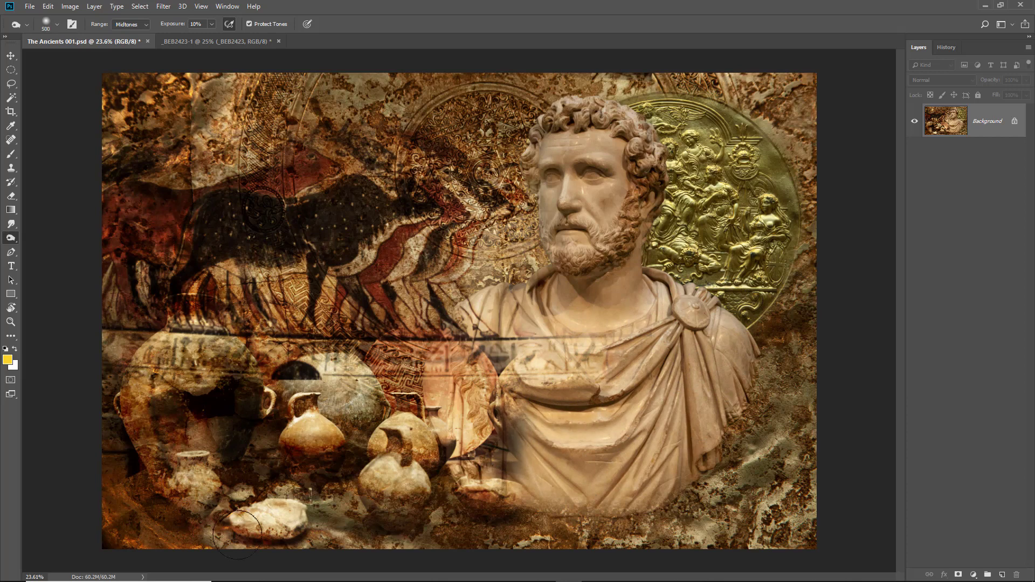
pyautogui.press('[')
pyautogui.press('[')
pyautogui.press('[')
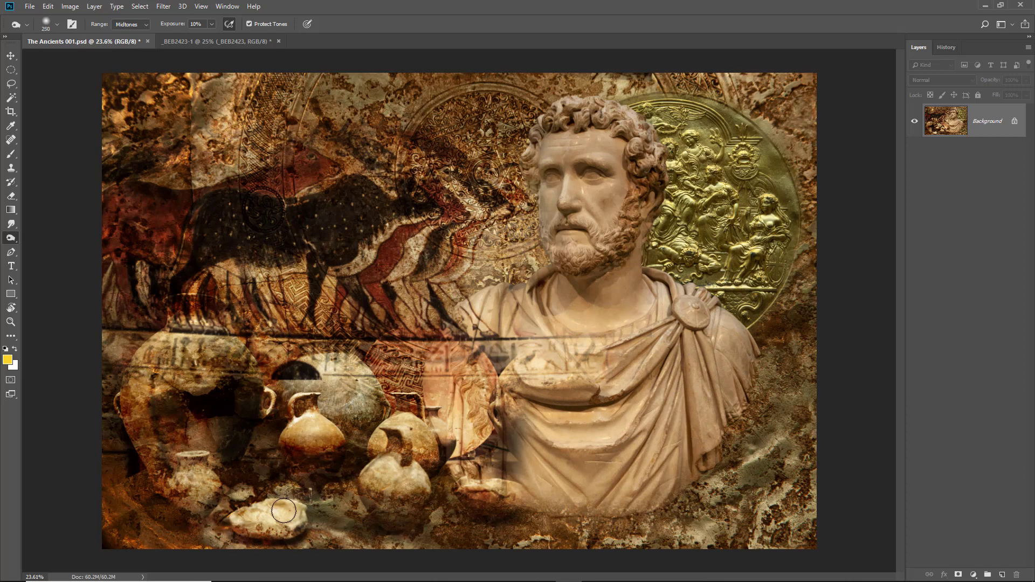
pyautogui.moveTo(284, 511)
pyautogui.mouseDown()
pyautogui.moveTo(290, 520)
pyautogui.moveTo(264, 521)
pyautogui.mouseUp()
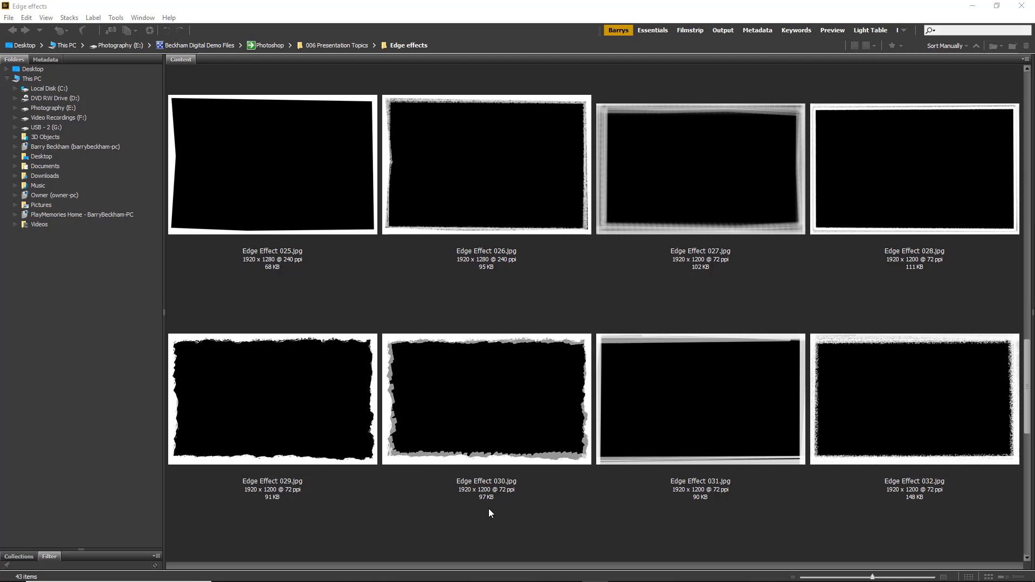
# - Select Edge Effect 029.jpg through Edge Effect 032.jpg in the Edge effects folder and load them as layers of one Photoshop document
pyautogui.moveTo(1029, 364)
pyautogui.mouseDown()
pyautogui.moveTo(1025, 398)
pyautogui.moveTo(1026, 374)
pyautogui.mouseUp()
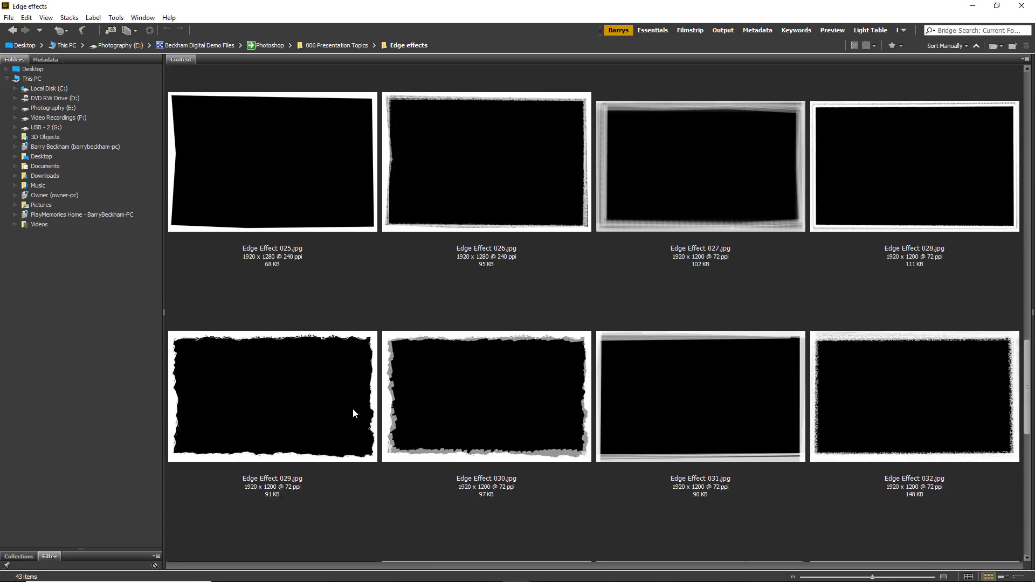
pyautogui.click(287, 396)
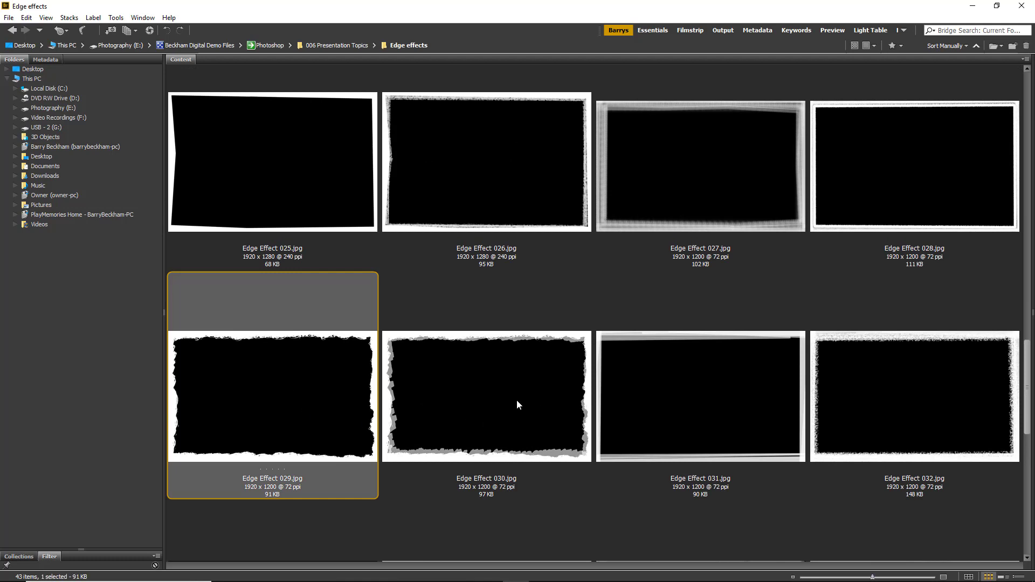
pyautogui.keyDown('ctrl'); pyautogui.click(500, 399); pyautogui.keyUp('ctrl')
pyautogui.keyDown('ctrl'); pyautogui.click(660, 399); pyautogui.keyUp('ctrl')
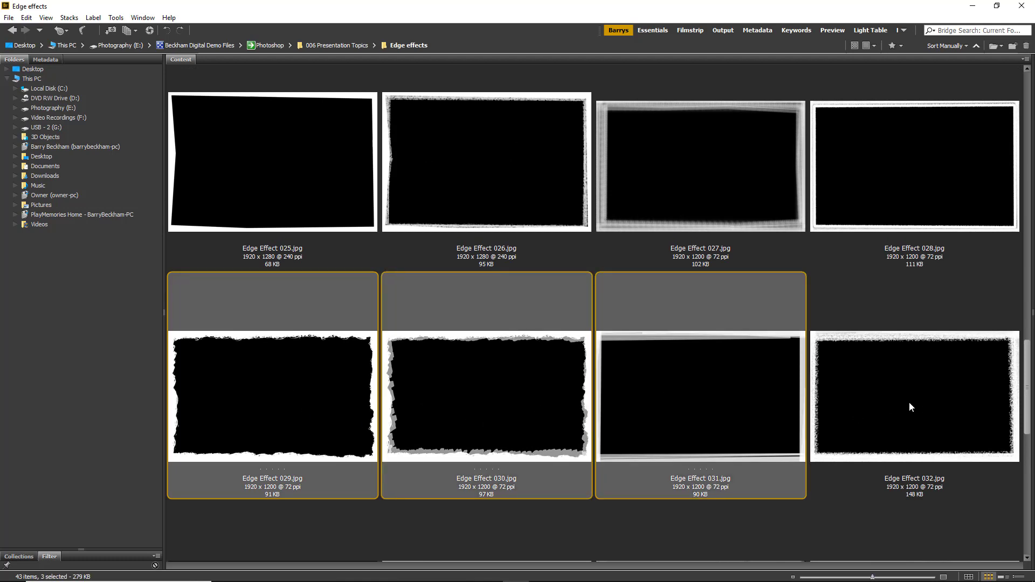
pyautogui.keyDown('ctrl'); pyautogui.click(890, 418); pyautogui.keyUp('ctrl')
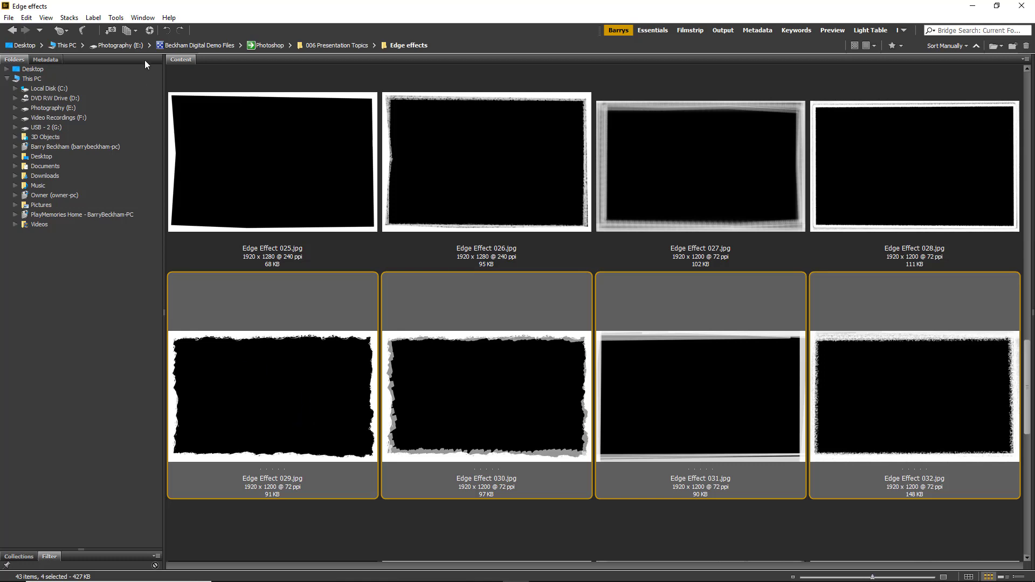
pyautogui.click(116, 17)
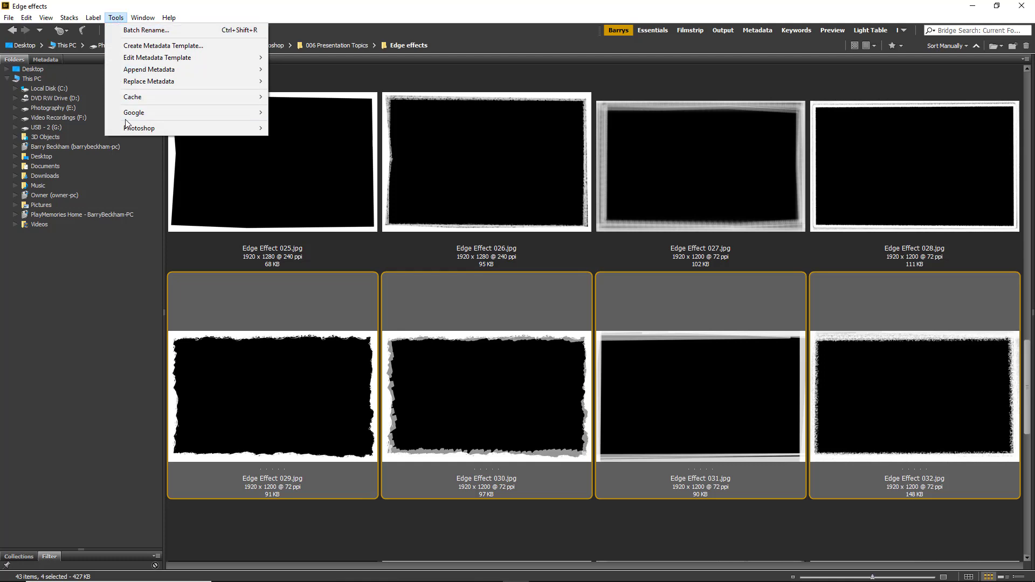
pyautogui.moveTo(129, 128)
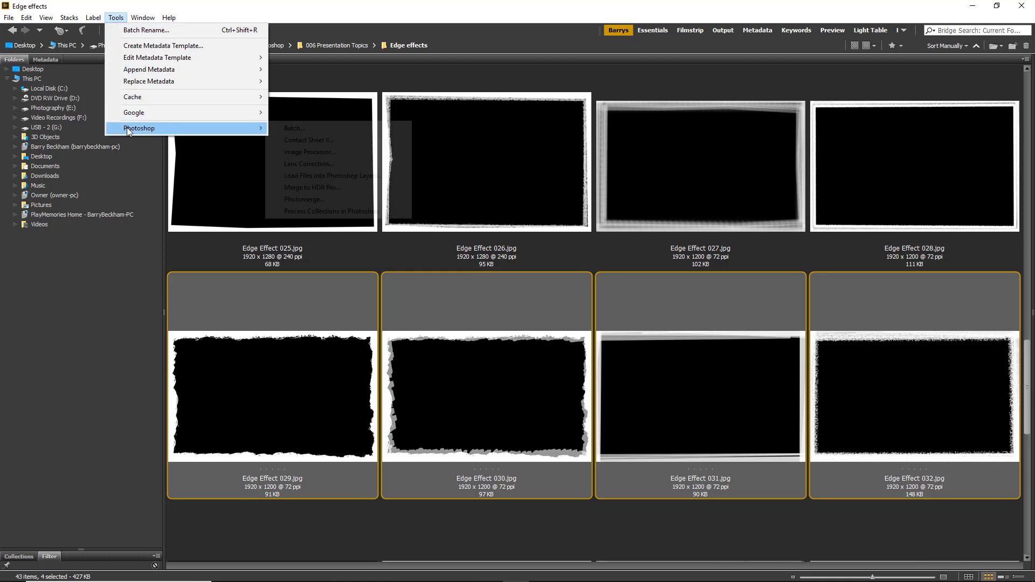
pyautogui.click(322, 178)
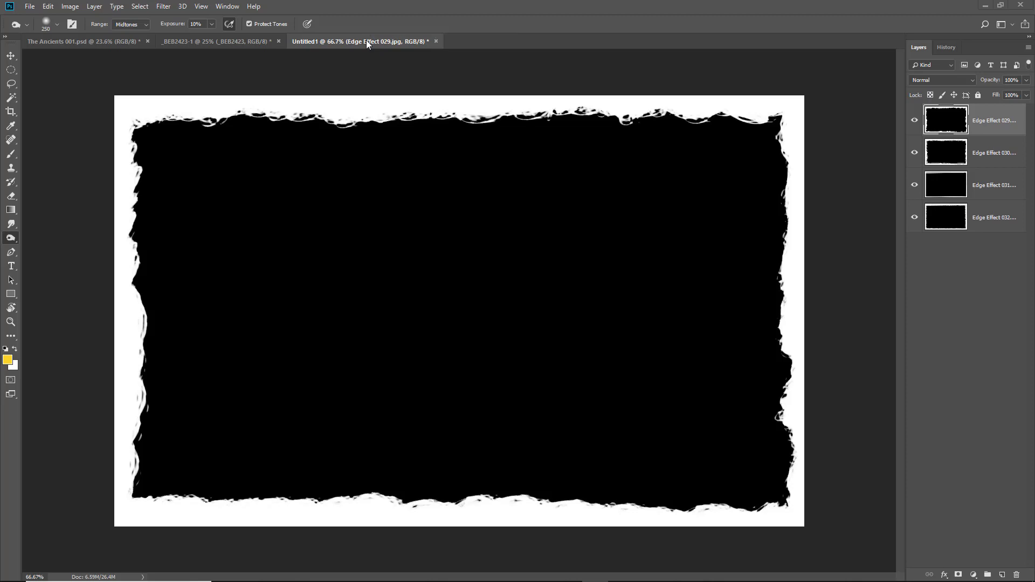
# - Float the stacked edge effects document and copy all four of its layers together into The Ancients 001.psd
pyautogui.moveTo(367, 41); pyautogui.dragTo(383, 283)
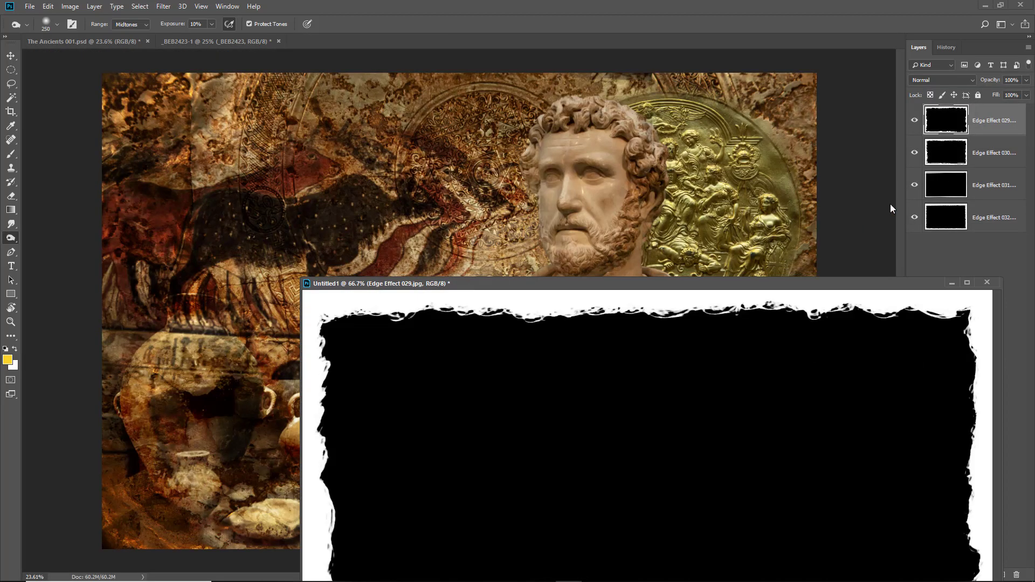
pyautogui.keyDown('shift'); pyautogui.click(994, 155); pyautogui.keyUp('shift')
pyautogui.keyDown('shift'); pyautogui.click(987, 183); pyautogui.keyUp('shift')
pyautogui.keyDown('shift'); pyautogui.click(988, 221); pyautogui.keyUp('shift')
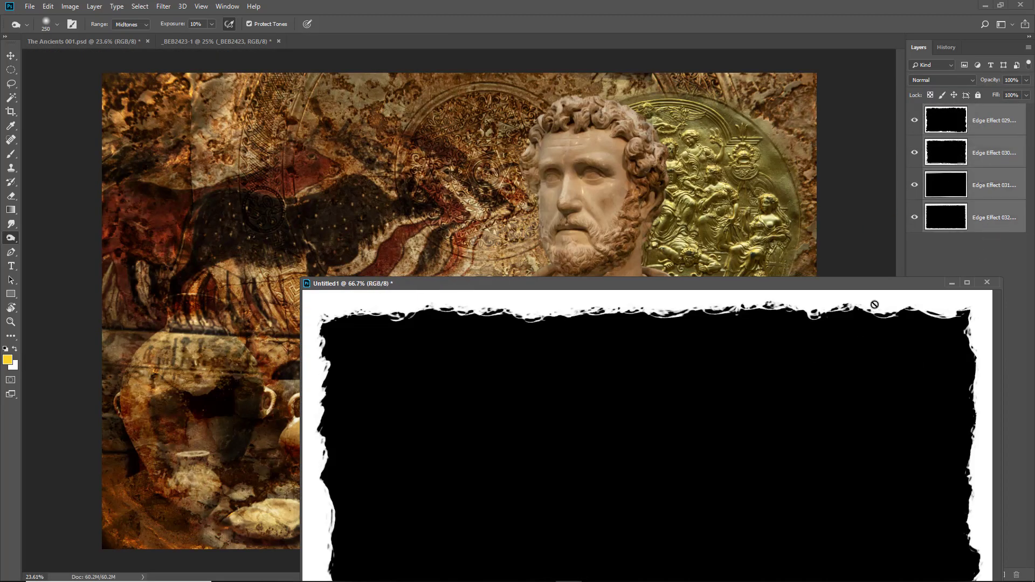
pyautogui.moveTo(942, 153); pyautogui.dragTo(178, 238)
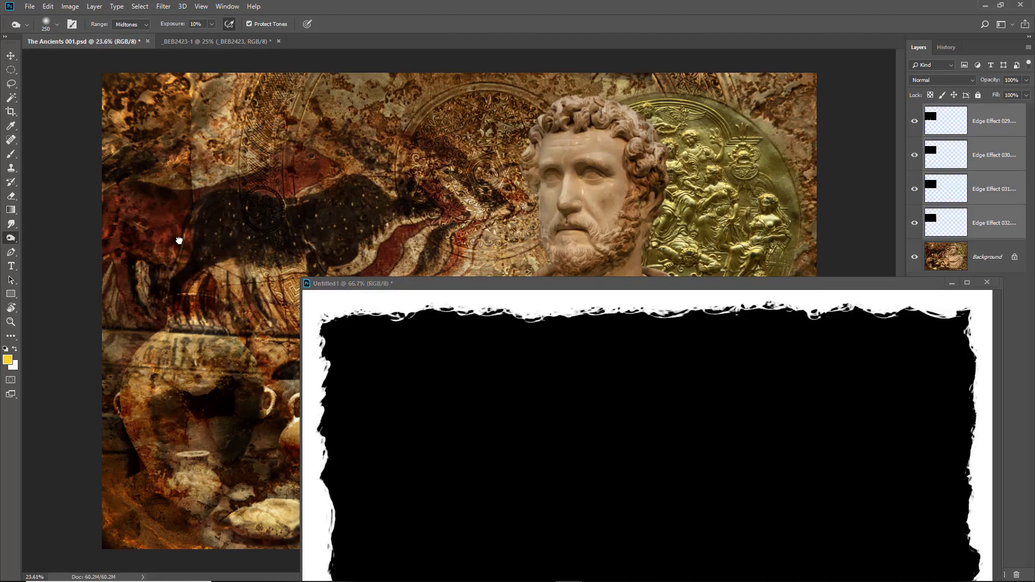
# - Close the stacked edge effects document and the _BEB2423-1 medallion document without saving either
pyautogui.click(987, 283)
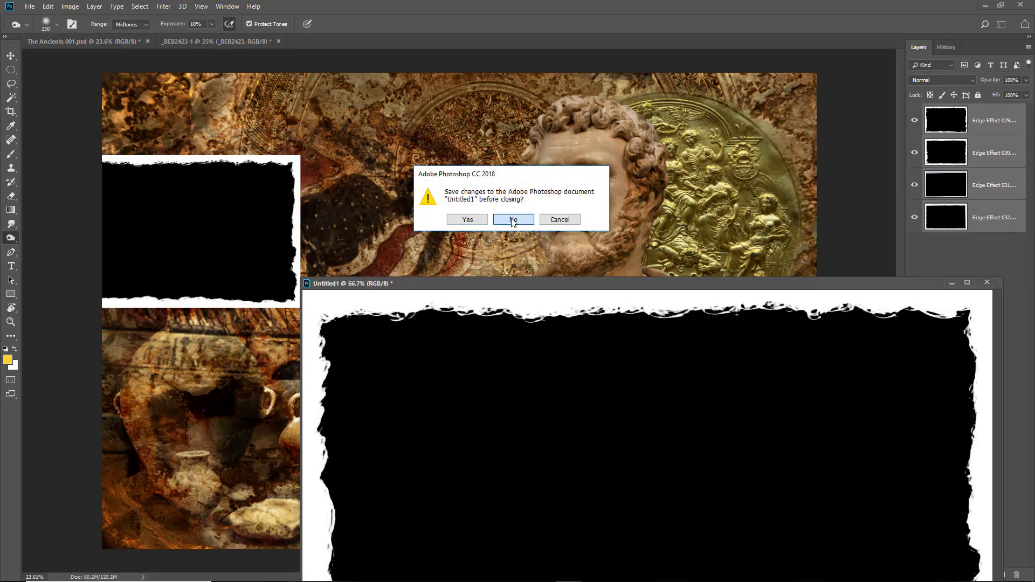
pyautogui.click(513, 219)
pyautogui.click(207, 41)
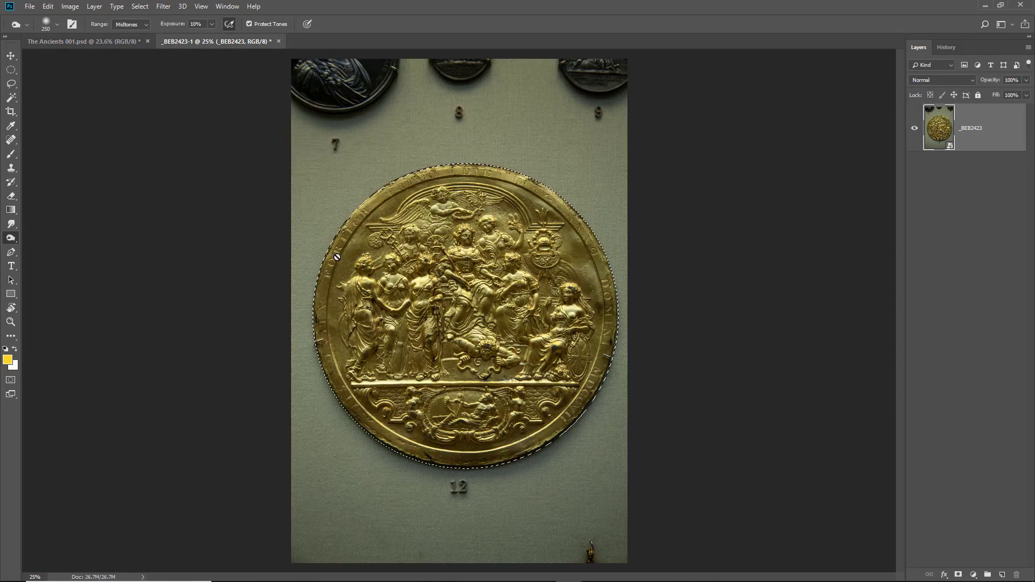
pyautogui.click(278, 41)
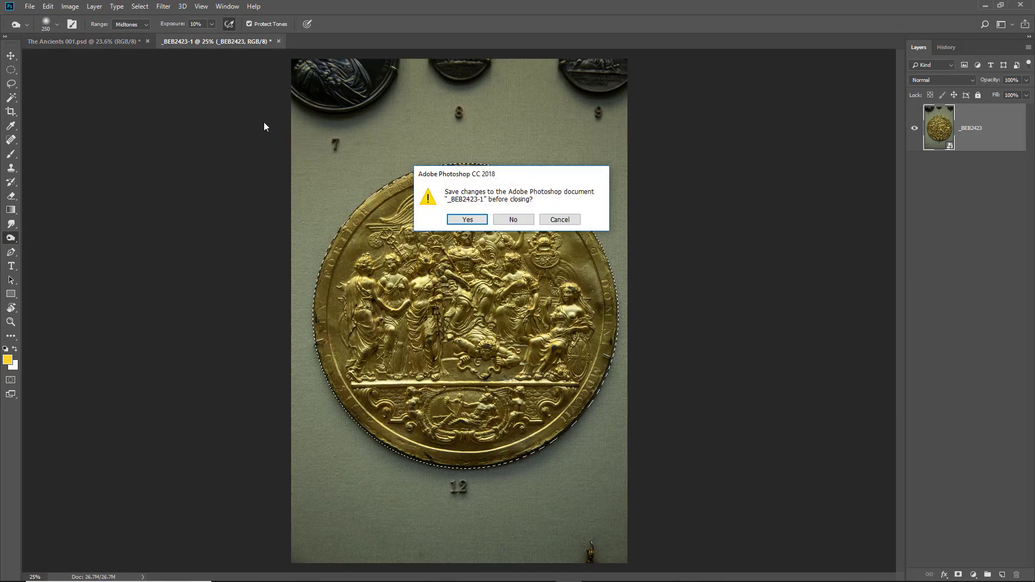
pyautogui.click(513, 220)
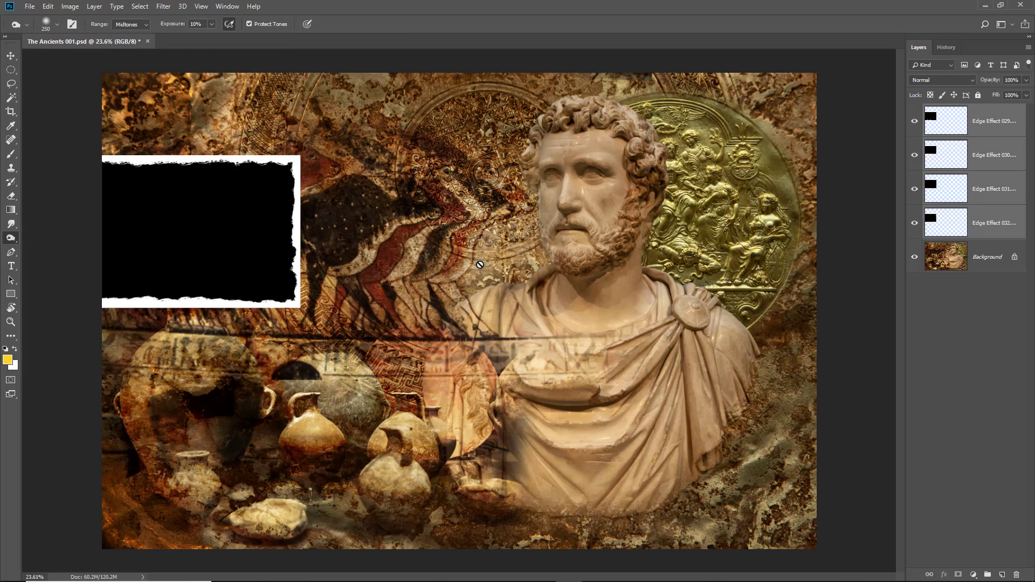
# - Move the four edge effect layers to the middle of the montage and hide all except Edge Effect 032
pyautogui.click(11, 56)
pyautogui.moveTo(153, 231); pyautogui.dragTo(438, 320)
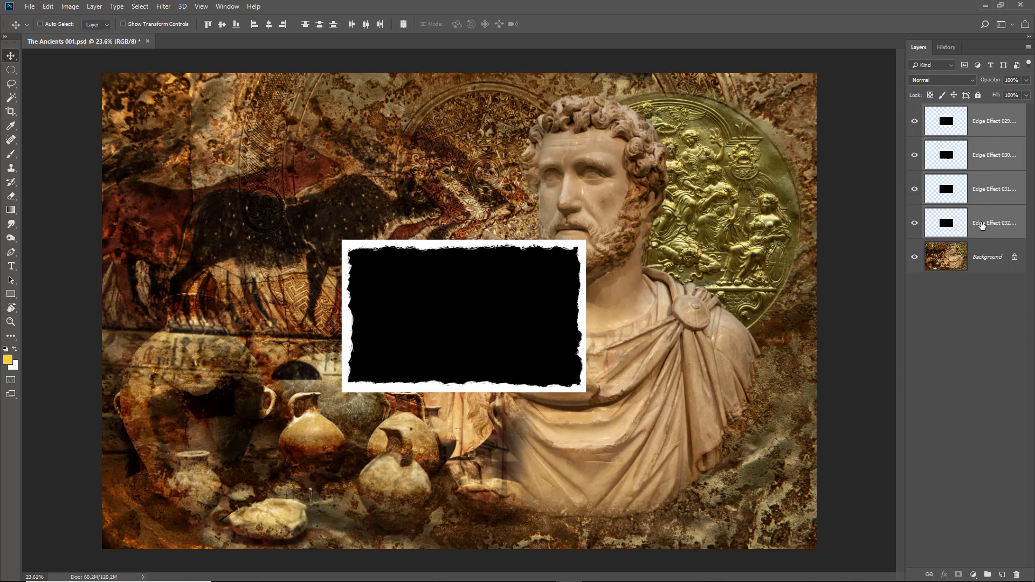
pyautogui.click(982, 226)
pyautogui.moveTo(913, 194); pyautogui.dragTo(913, 119)
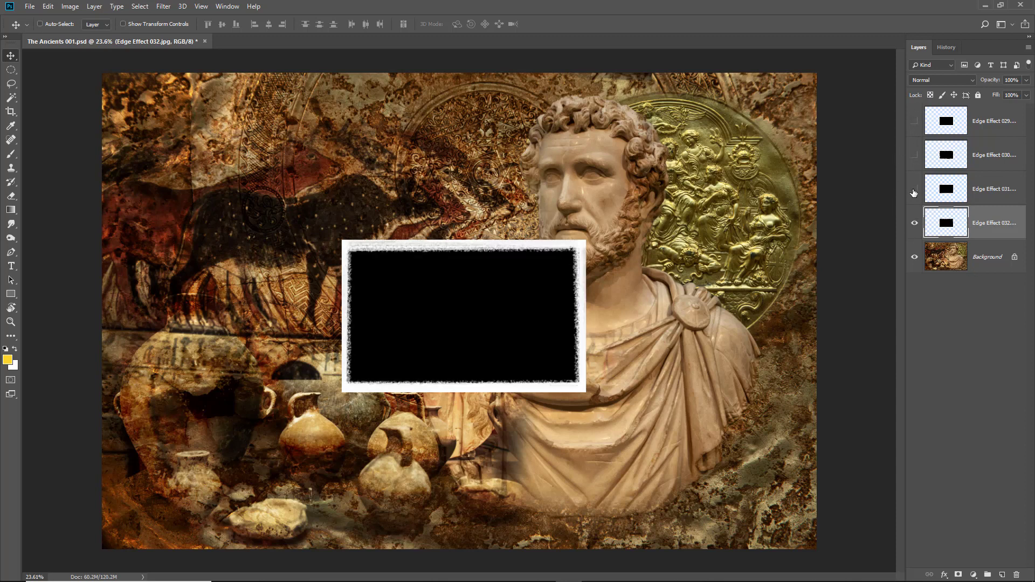
# - Preview the edge effects one at a time, leaving only Edge Effect 030 shown and selected
pyautogui.click(914, 223)
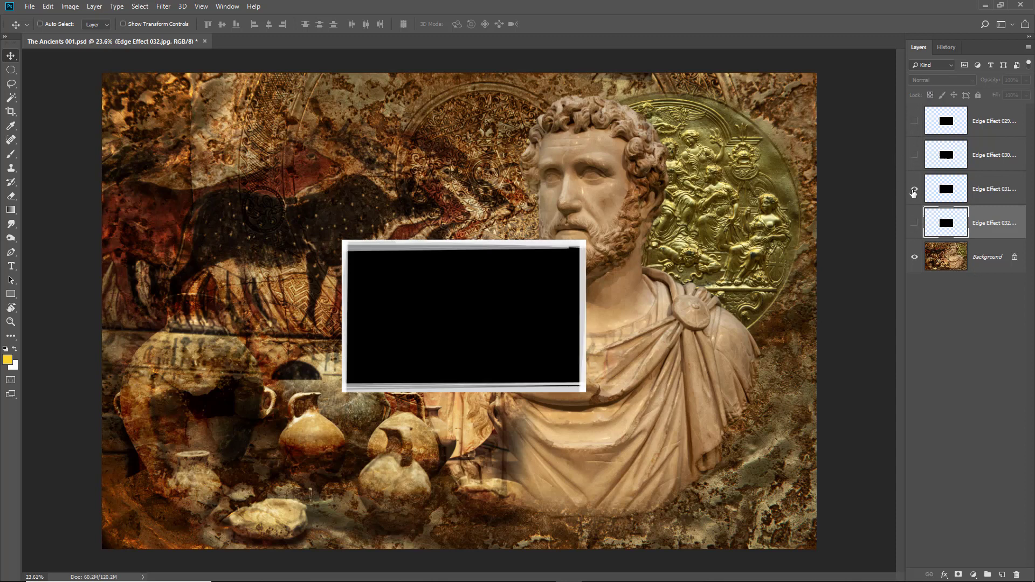
pyautogui.click(914, 156)
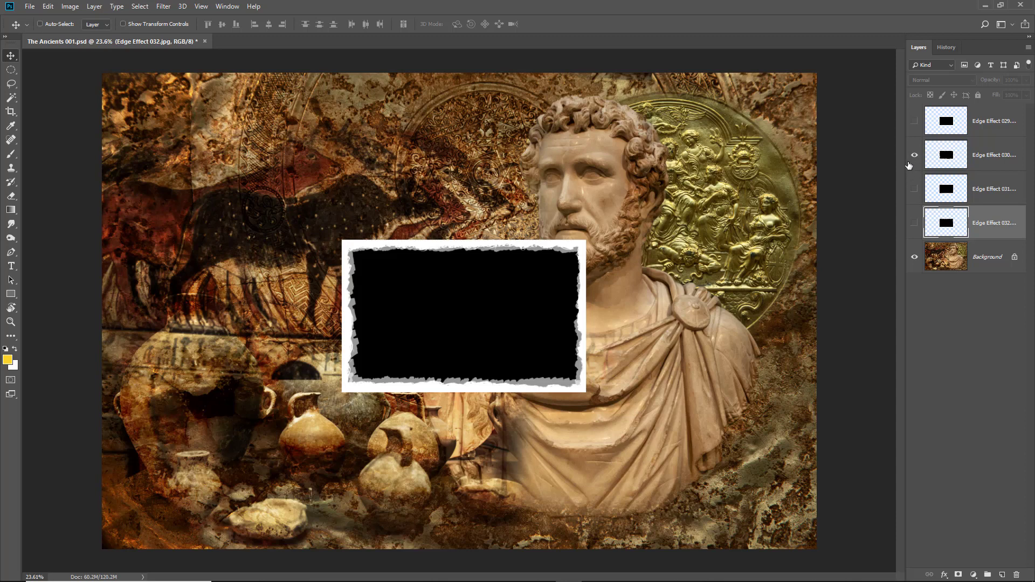
pyautogui.click(915, 155)
pyautogui.click(915, 122)
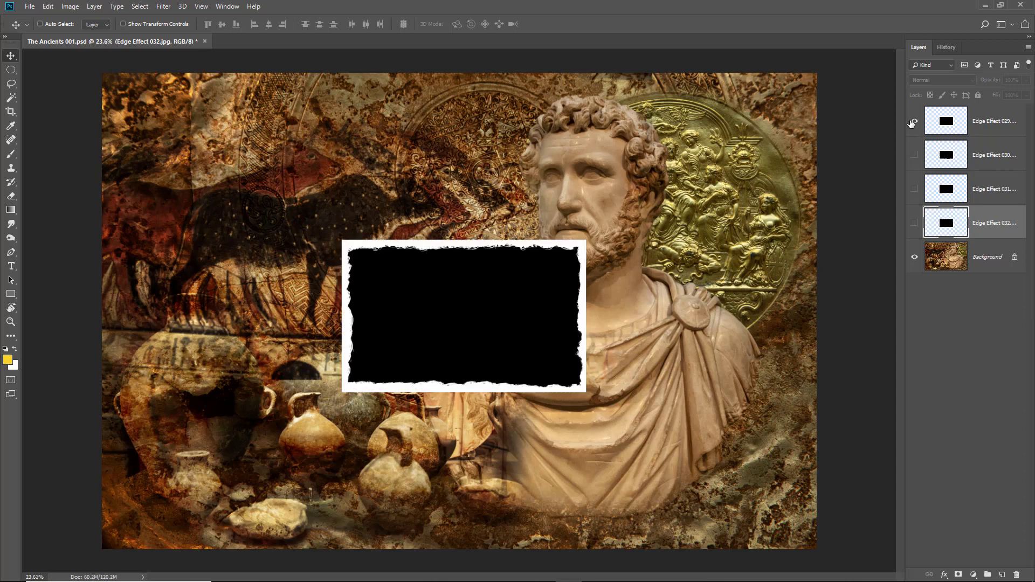
pyautogui.click(914, 121)
pyautogui.click(915, 155)
pyautogui.click(981, 157)
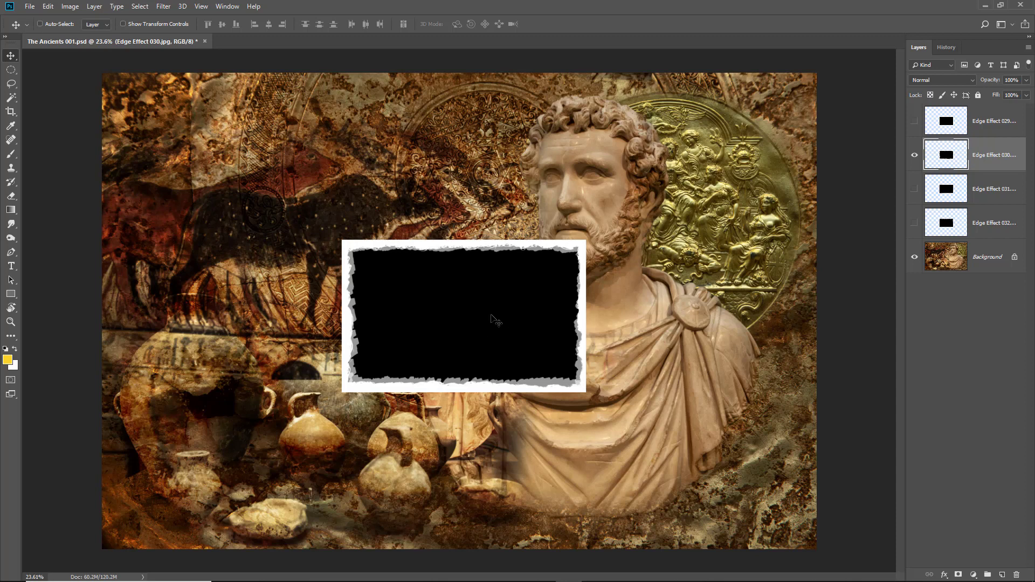
# - Invert the Edge Effect 030 layer's tones and set its blend mode to Darken
pyautogui.press('ctrl')
pyautogui.hotkey('ctrl', 'i')
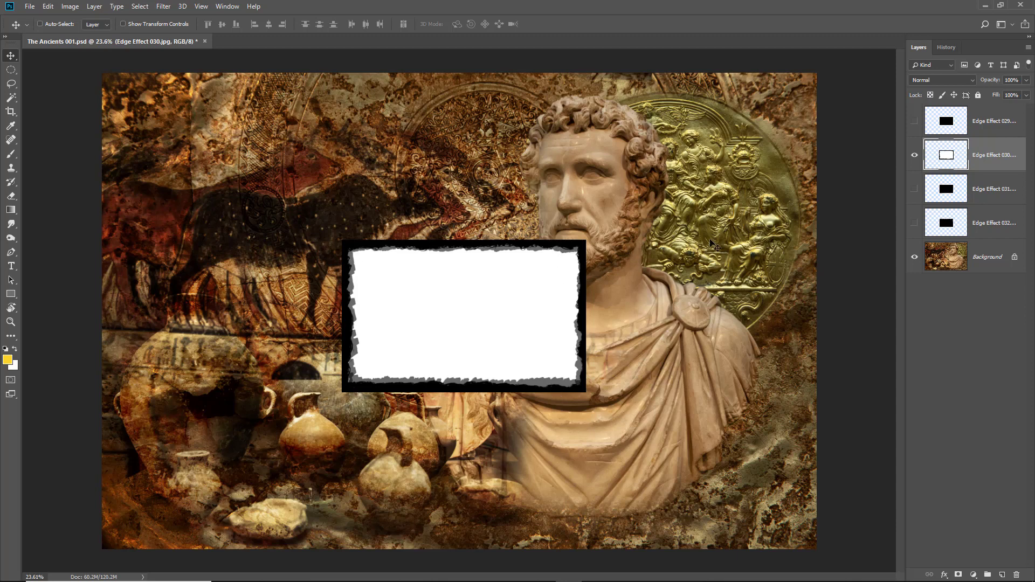
pyautogui.click(973, 80)
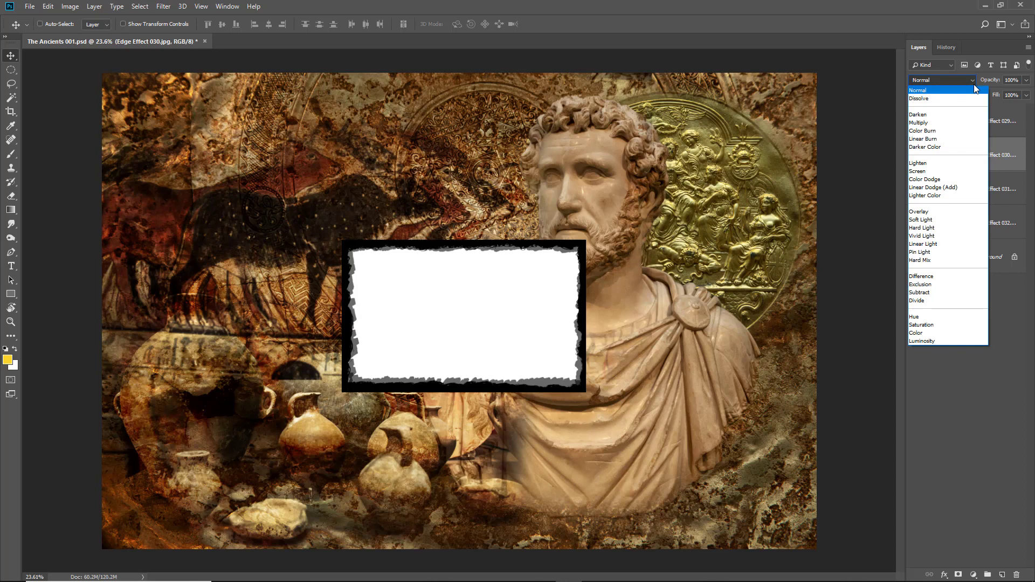
pyautogui.click(956, 121)
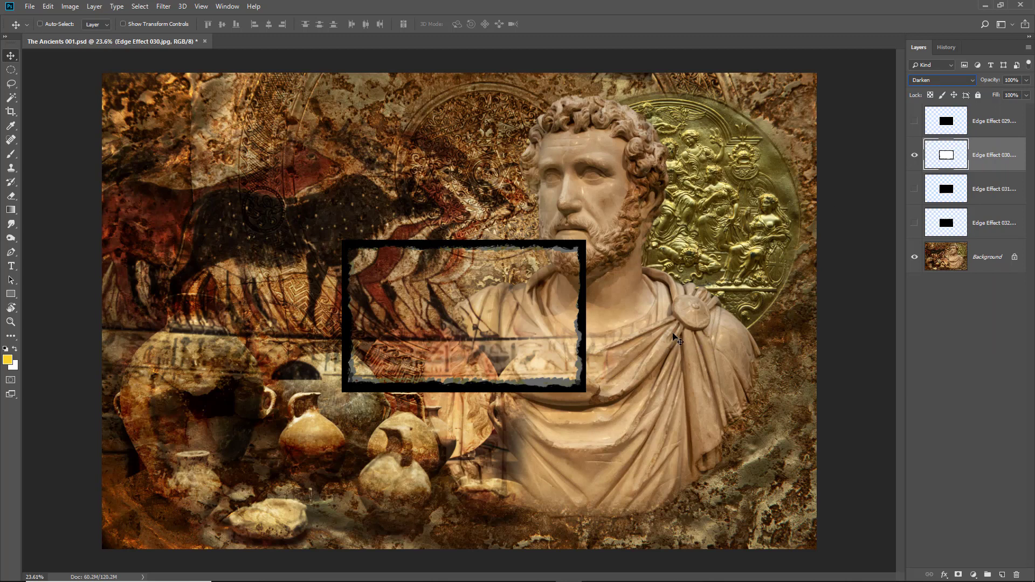
# - Stretch Edge Effect 030 to about 295% width and 319% height, covering the montage and slightly overlapping the canvas edges
pyautogui.hotkey('ctrl', 't')
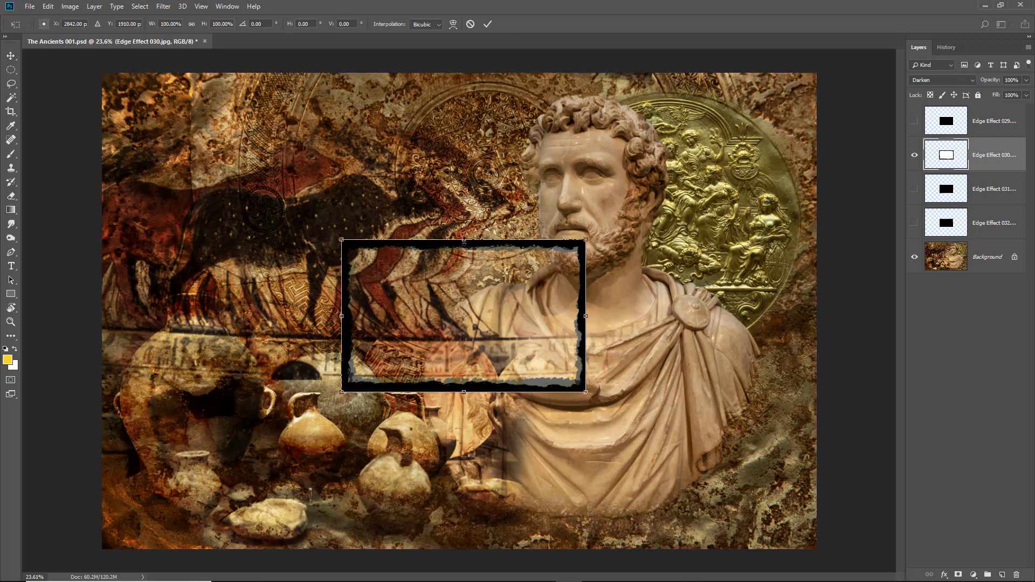
pyautogui.moveTo(463, 240); pyautogui.dragTo(487, 78)
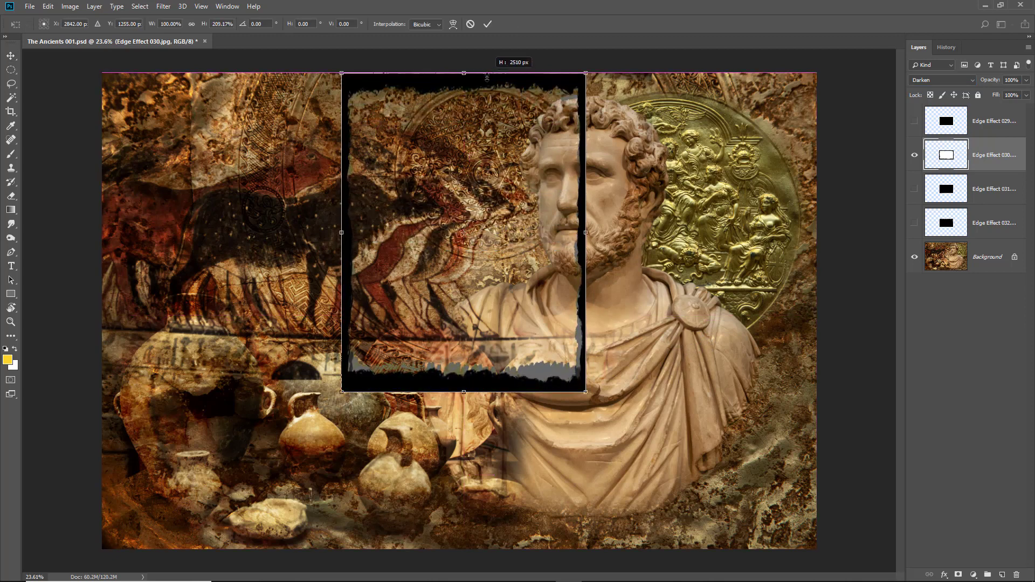
pyautogui.moveTo(342, 233); pyautogui.dragTo(102, 251)
pyautogui.moveTo(587, 233); pyautogui.dragTo(816, 232)
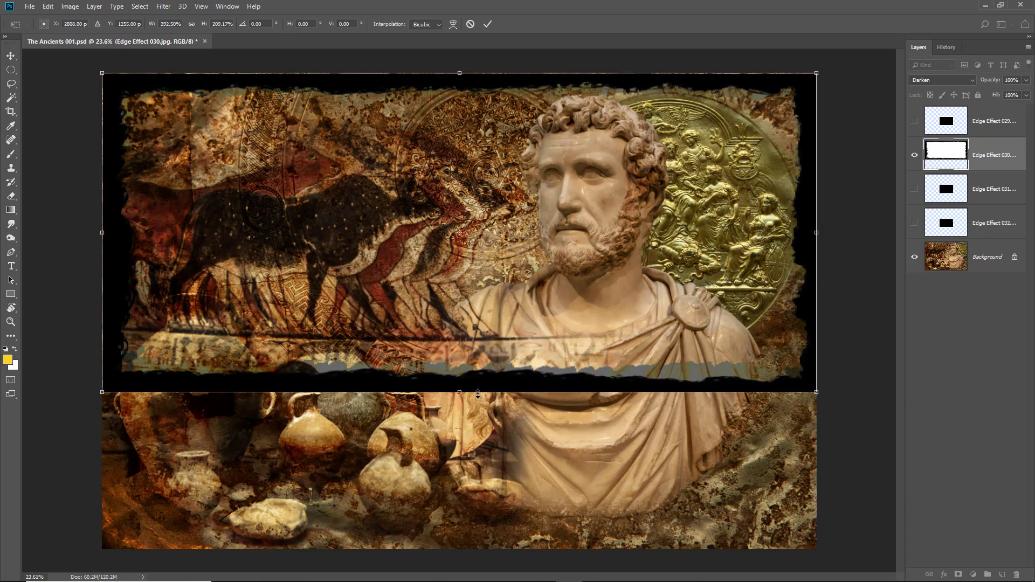
pyautogui.moveTo(478, 394); pyautogui.dragTo(441, 556)
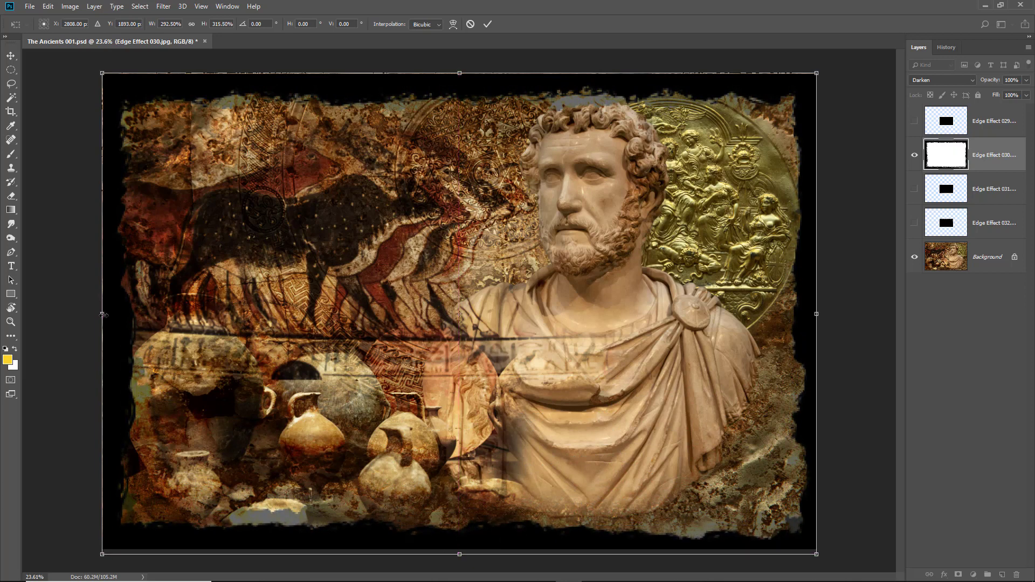
pyautogui.moveTo(101, 314); pyautogui.dragTo(97, 313)
pyautogui.moveTo(458, 72); pyautogui.dragTo(457, 68)
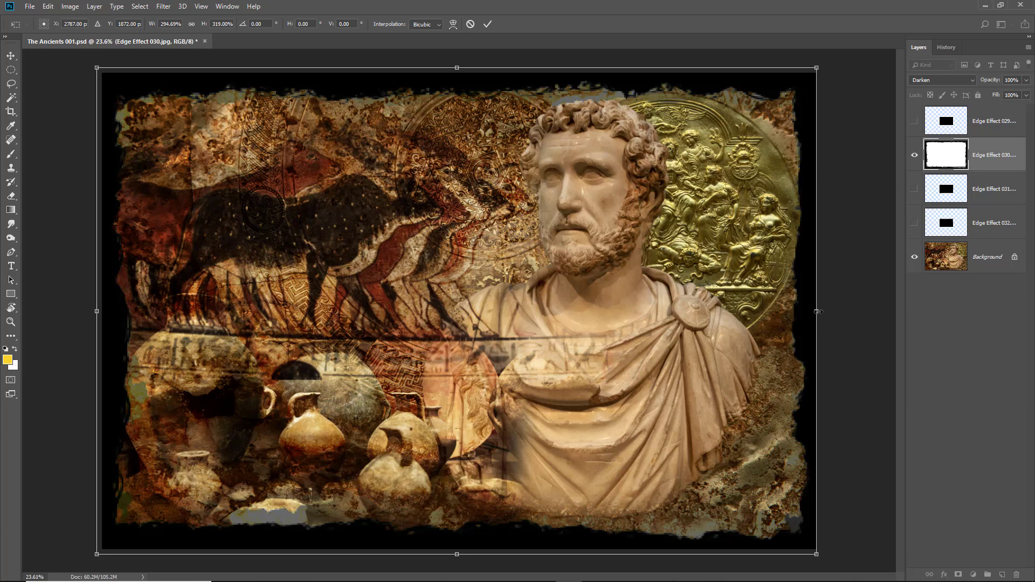
pyautogui.moveTo(813, 313)
pyautogui.mouseDown()
pyautogui.moveTo(821, 312)
pyautogui.moveTo(811, 314)
pyautogui.mouseUp()
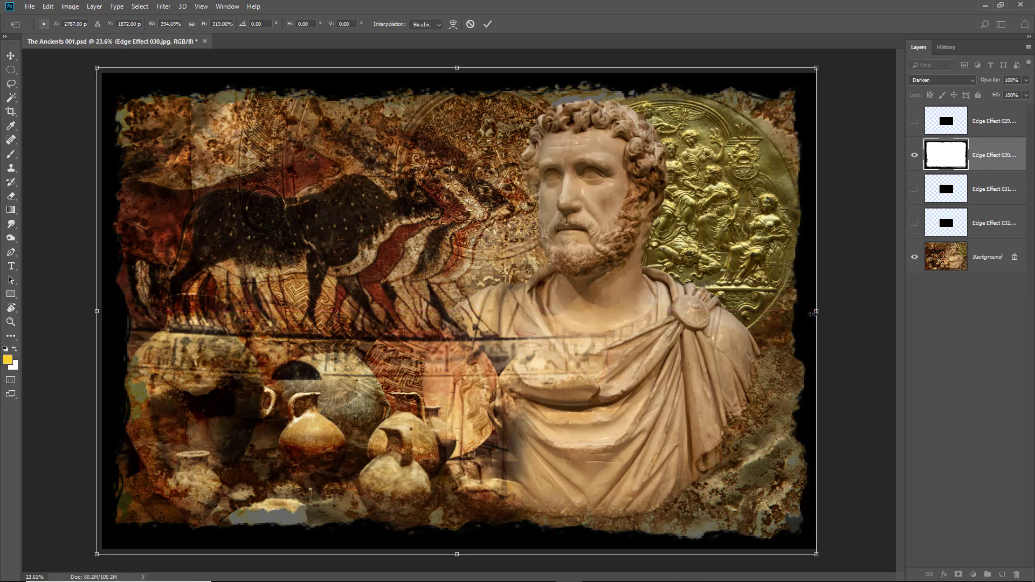
pyautogui.click(487, 23)
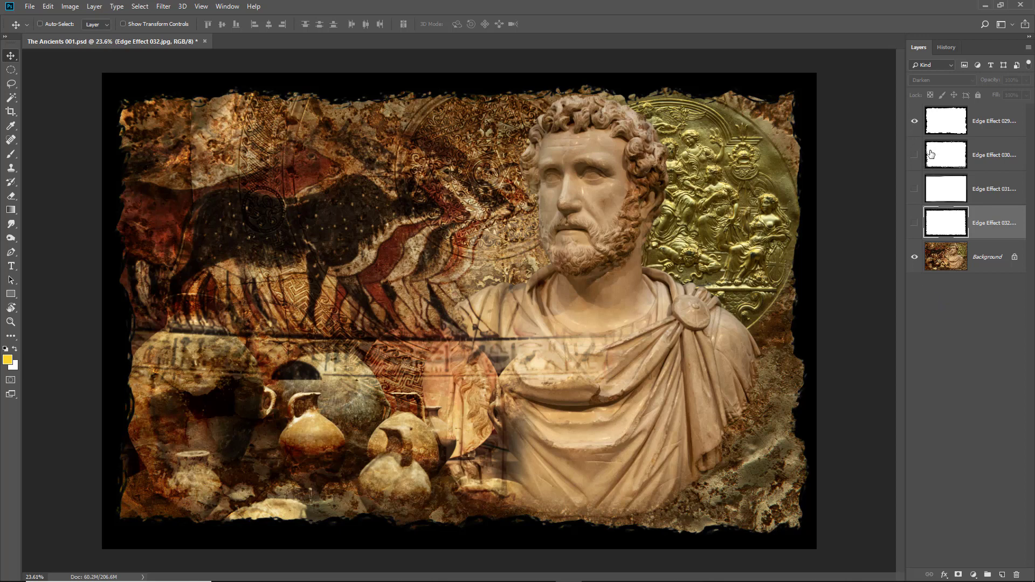
# - Compare the four full-size edge effects over the montage by showing each one alone, from Edge Effect 029 through 032
pyautogui.click(915, 122)
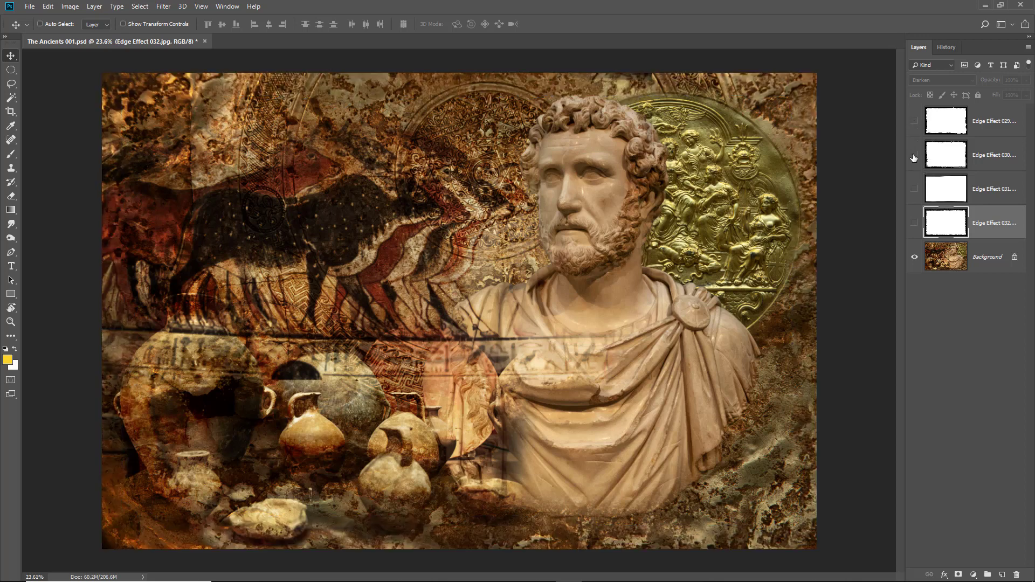
pyautogui.click(914, 156)
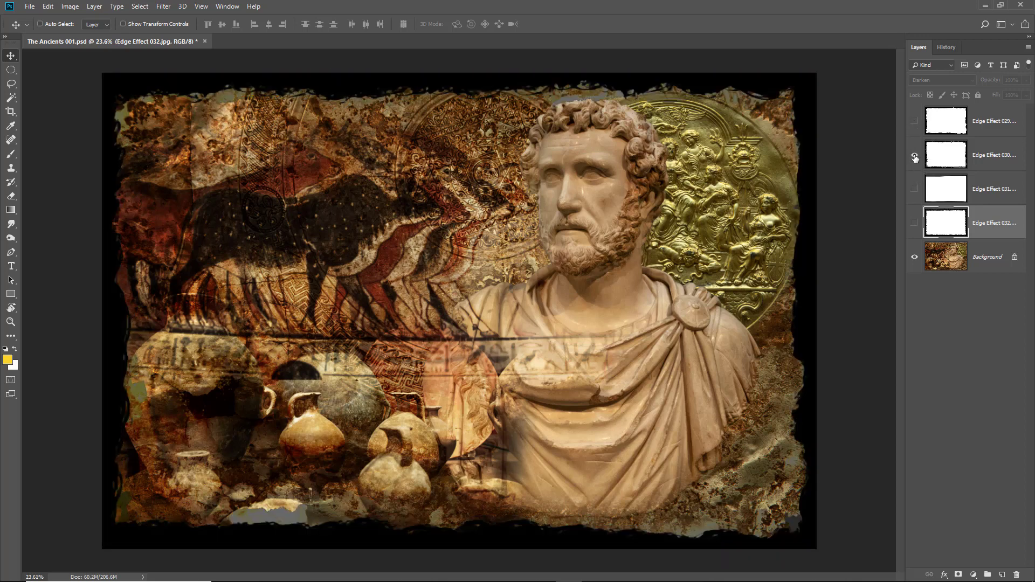
pyautogui.click(915, 156)
pyautogui.click(914, 189)
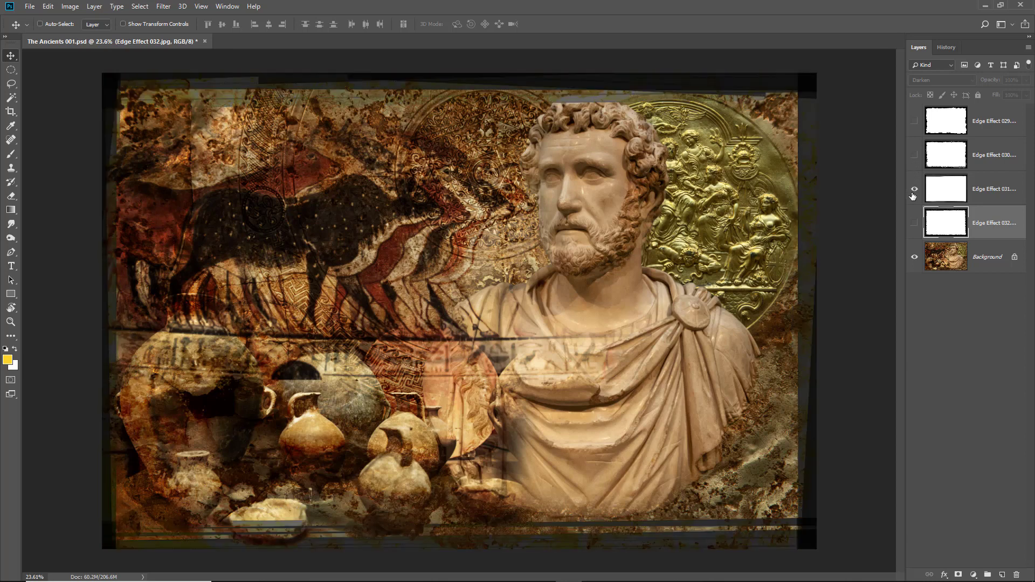
pyautogui.click(914, 190)
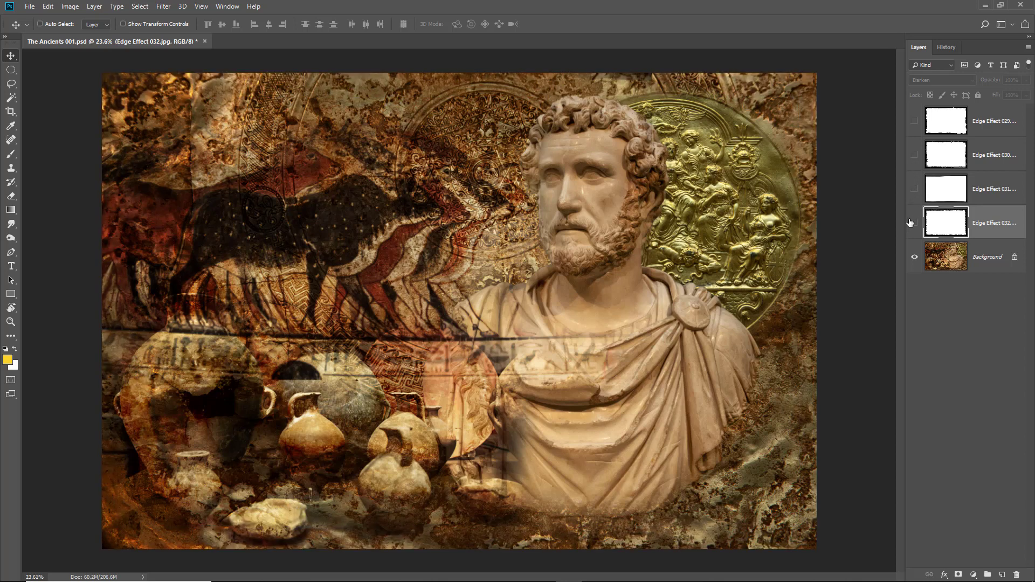
pyautogui.click(914, 223)
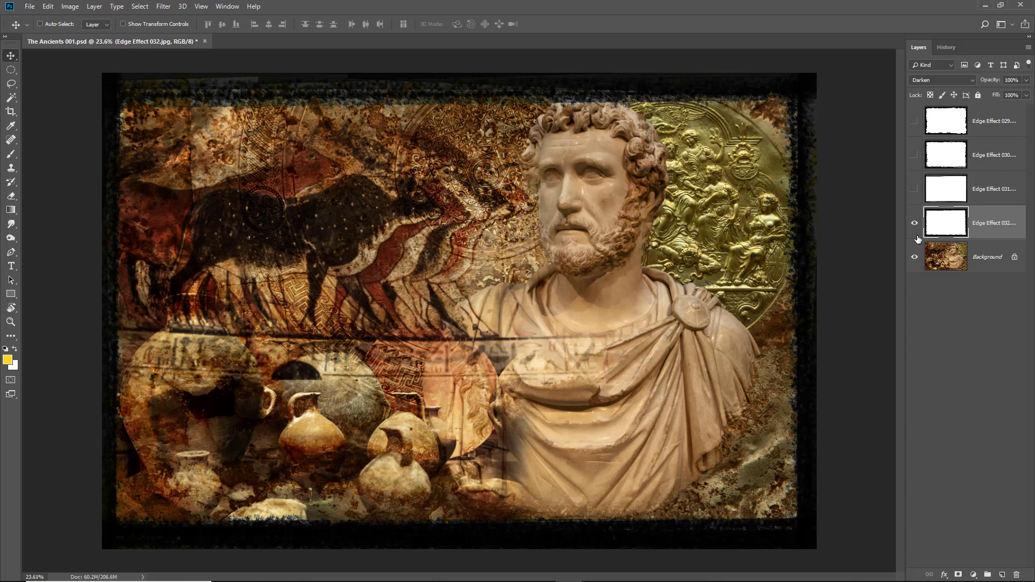